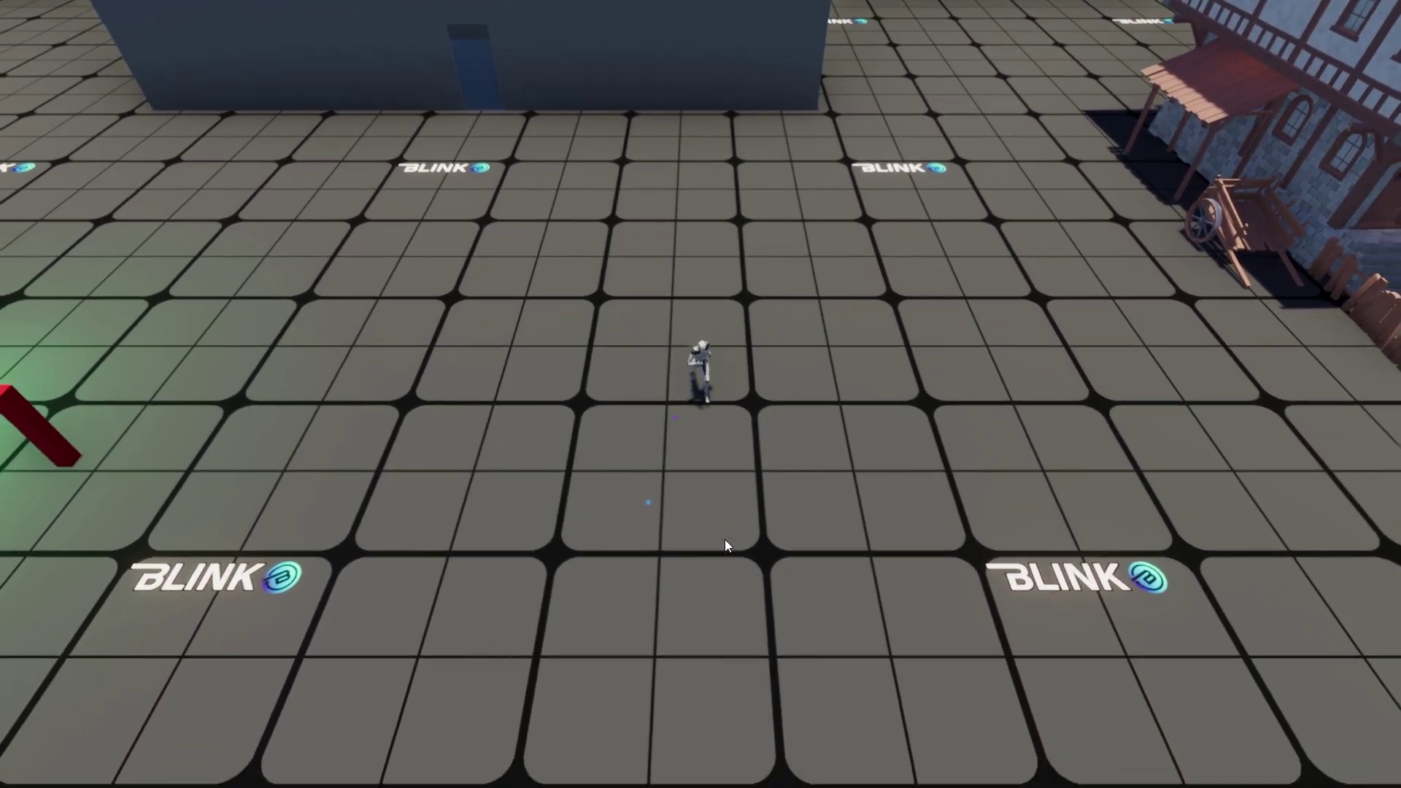
# Walk the character across the grid to the blue house's doorway, finishing back in the normal editor layout
pyautogui.moveTo(724, 540)
pyautogui.mouseDown()
pyautogui.moveTo(605, 459)
pyautogui.moveTo(737, 288)
pyautogui.moveTo(688, 533)
pyautogui.moveTo(431, 414)
pyautogui.moveTo(547, 313)
pyautogui.moveTo(520, 378)
pyautogui.moveTo(681, 519)
pyautogui.moveTo(876, 406)
pyautogui.moveTo(686, 268)
pyautogui.moveTo(475, 304)
pyautogui.moveTo(471, 370)
pyautogui.moveTo(445, 386)
pyautogui.moveTo(567, 455)
pyautogui.moveTo(820, 383)
pyautogui.moveTo(737, 280)
pyautogui.moveTo(773, 360)
pyautogui.moveTo(602, 480)
pyautogui.moveTo(584, 454)
pyautogui.moveTo(909, 413)
pyautogui.moveTo(911, 391)
pyautogui.moveTo(869, 388)
pyautogui.moveTo(704, 422)
pyautogui.moveTo(642, 344)
pyautogui.moveTo(843, 321)
pyautogui.moveTo(904, 386)
pyautogui.moveTo(890, 427)
pyautogui.moveTo(850, 449)
pyautogui.moveTo(883, 375)
pyautogui.moveTo(664, 290)
pyautogui.moveTo(548, 445)
pyautogui.moveTo(882, 472)
pyautogui.moveTo(767, 262)
pyautogui.moveTo(624, 266)
pyautogui.moveTo(536, 294)
pyautogui.moveTo(501, 375)
pyautogui.moveTo(693, 467)
pyautogui.moveTo(672, 309)
pyautogui.moveTo(684, 370)
pyautogui.mouseUp()
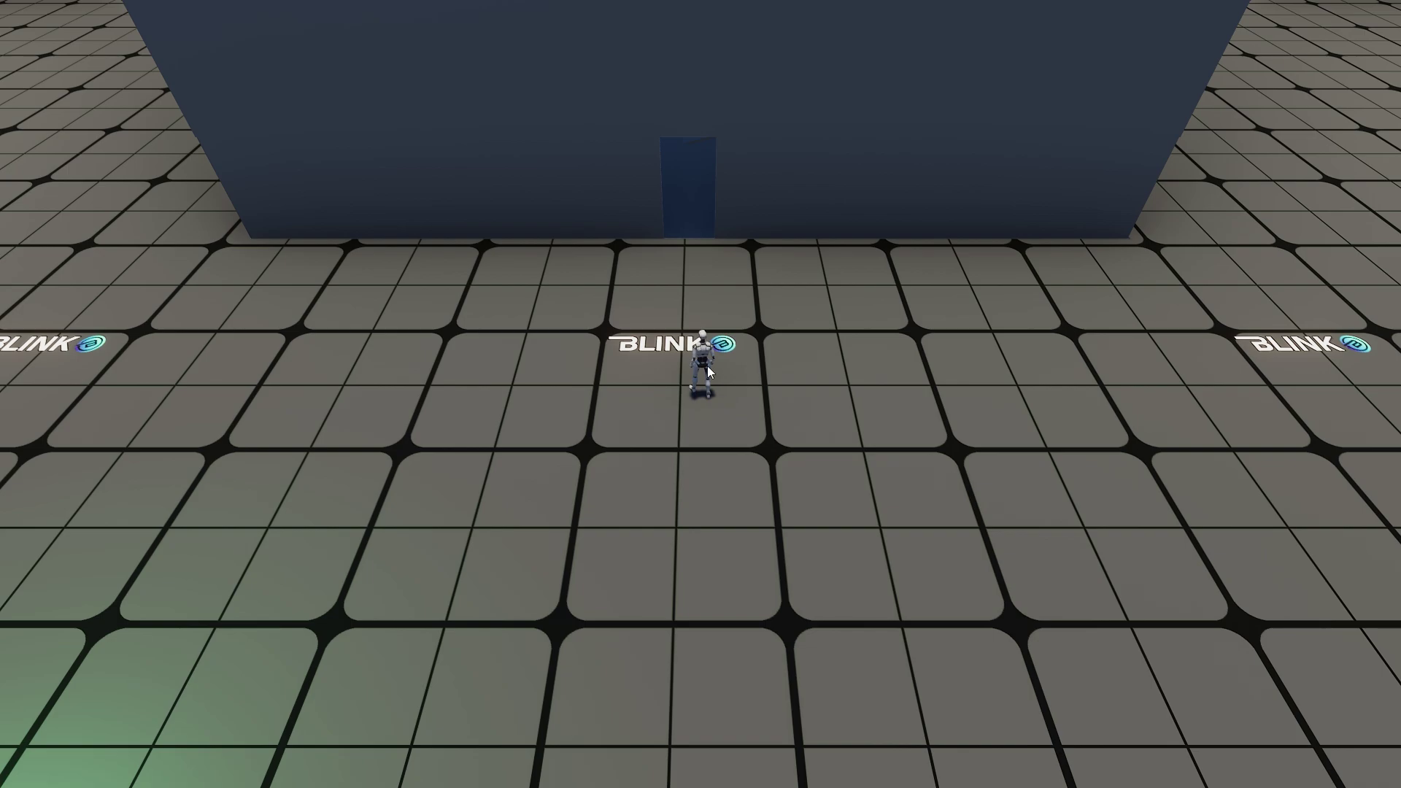
pyautogui.click(688, 291)
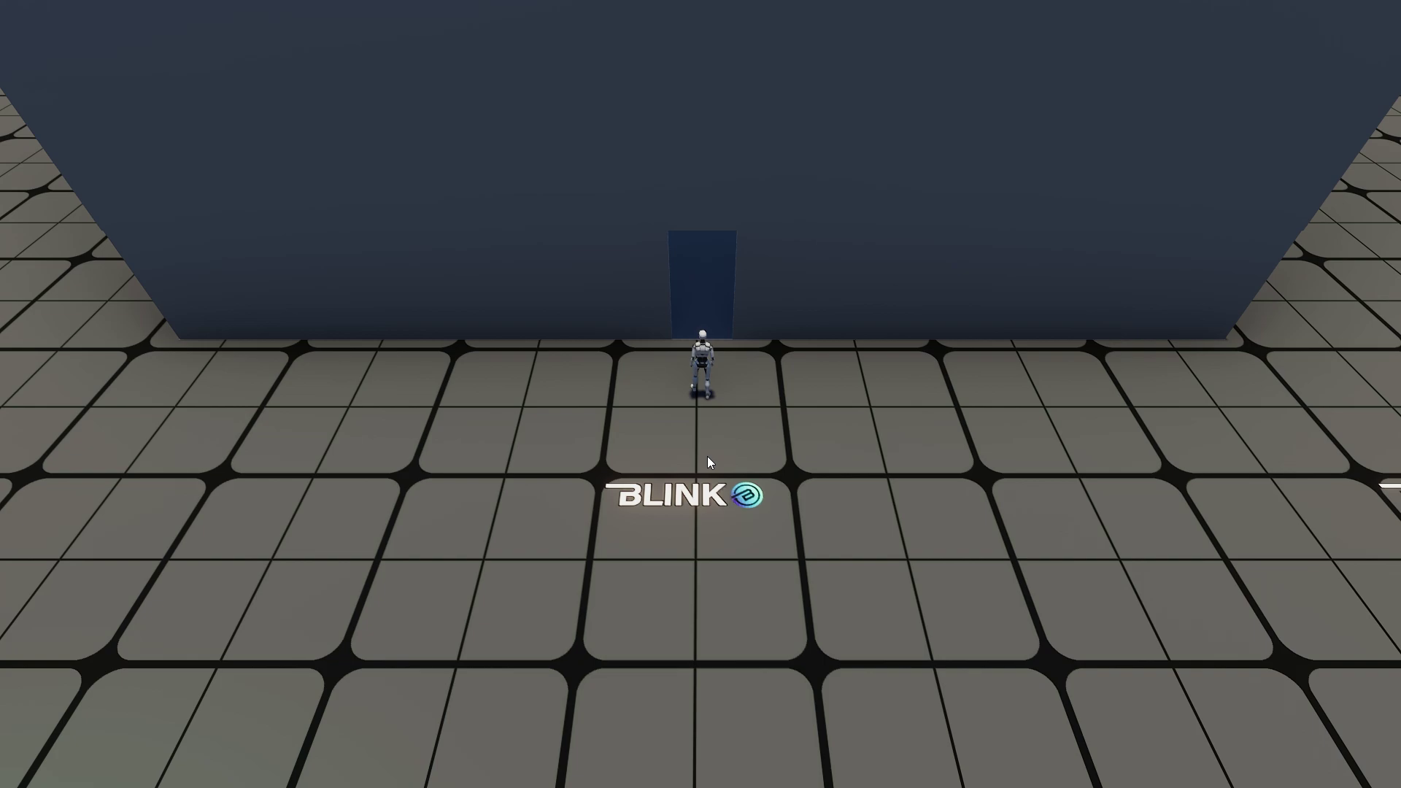
pyautogui.press('F10')
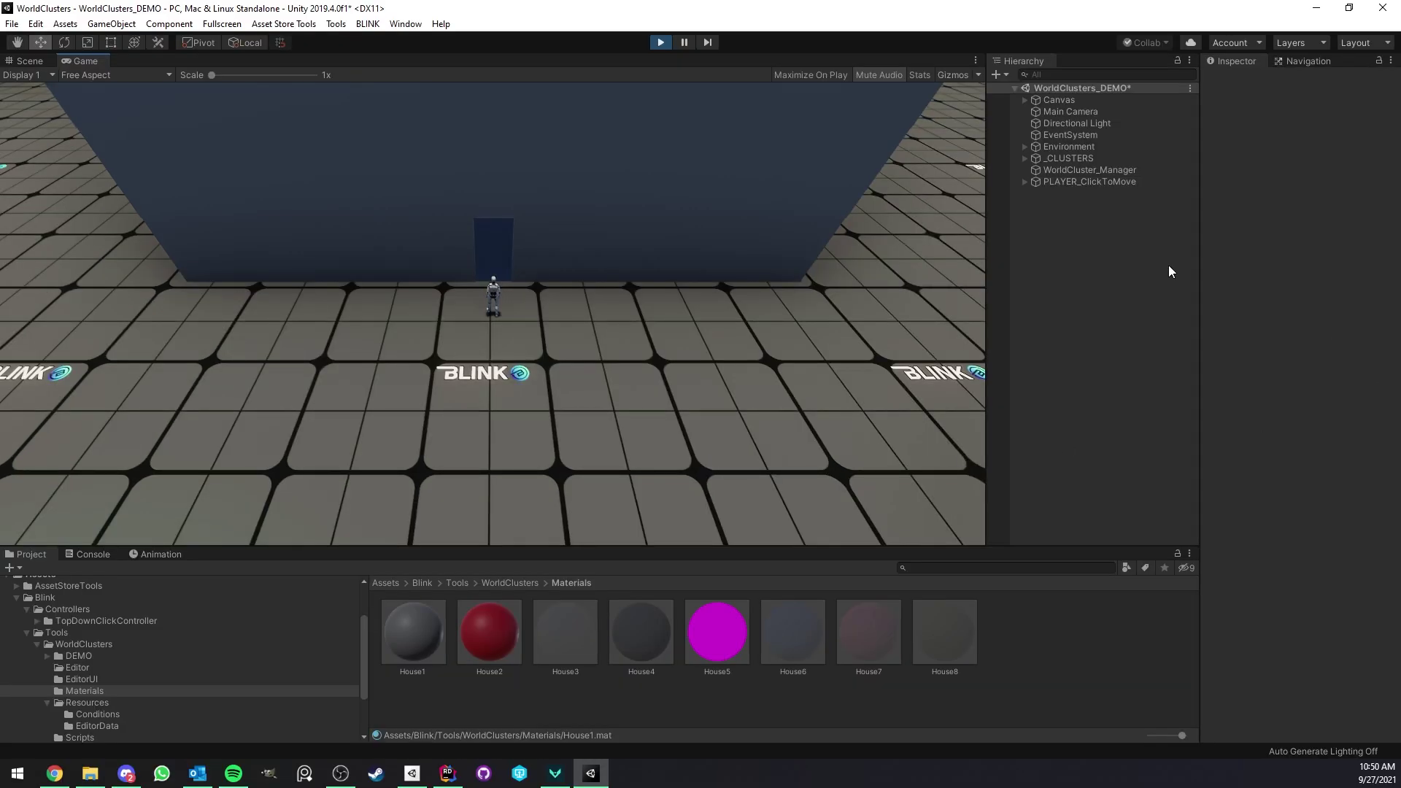
# Select the HOUSE object under _CLUSTERS, inspect its building in the Scene view, and return to the Game view
pyautogui.click(1025, 158)
pyautogui.click(1052, 169)
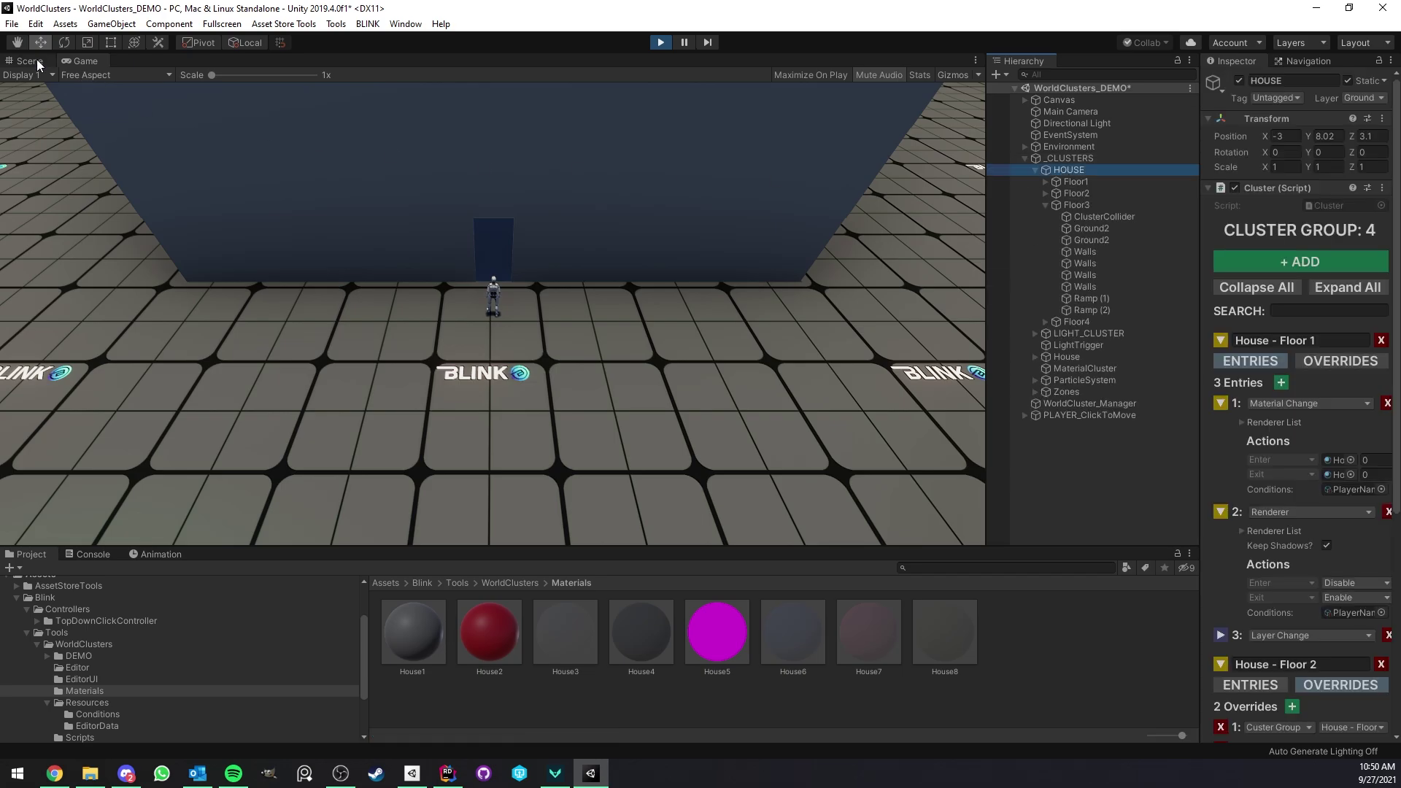
pyautogui.click(29, 61)
pyautogui.moveTo(219, 175); pyautogui.dragTo(343, 205, button='right')
pyautogui.moveTo(343, 205); pyautogui.dragTo(525, 292, button='middle')
pyautogui.scroll(3, 526, 292)
pyautogui.moveTo(526, 292); pyautogui.dragTo(501, 269, button='right')
pyautogui.moveTo(501, 269); pyautogui.dragTo(413, 162, button='middle')
pyautogui.click(90, 62)
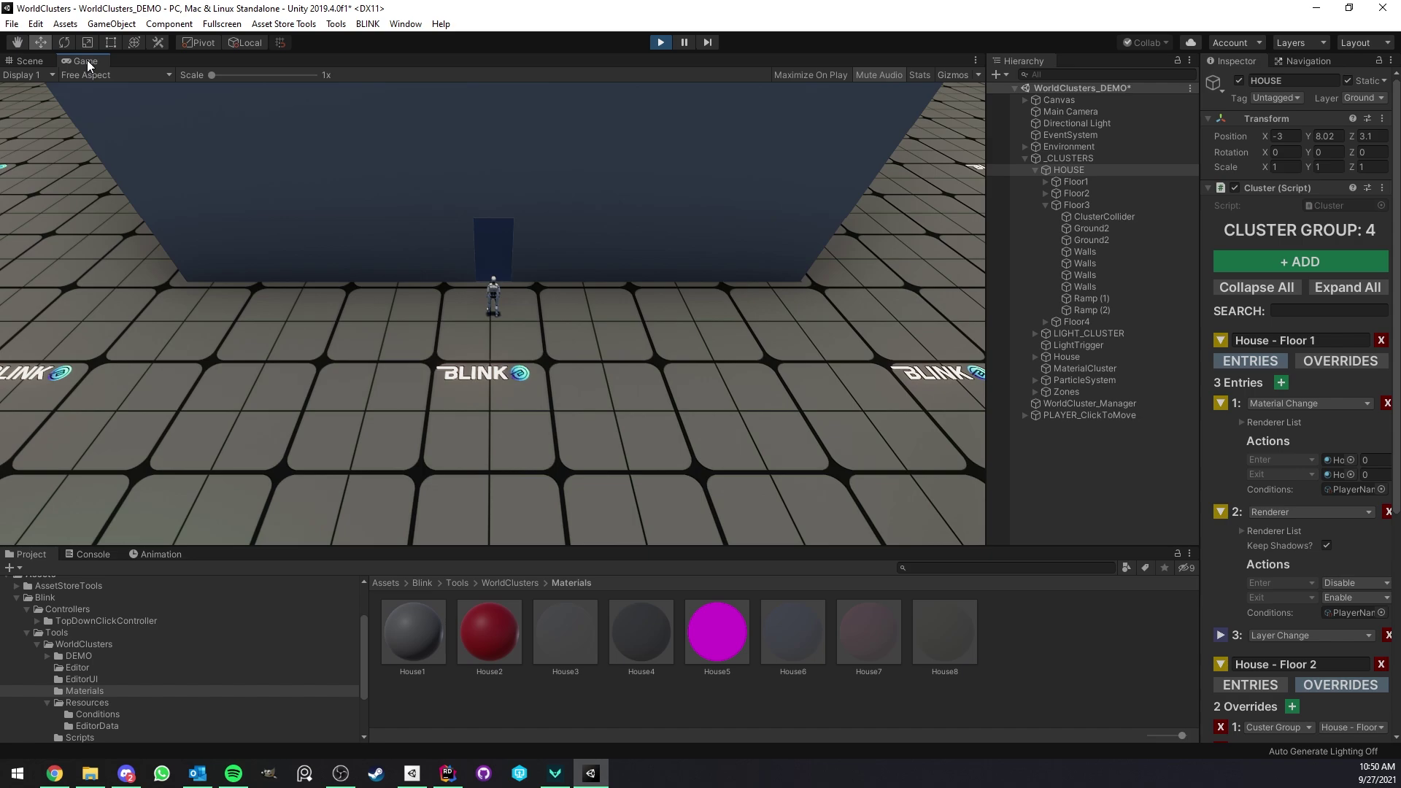
# Collapse all cluster groups in HOUSE's Cluster script and clear the object selection
pyautogui.click(1257, 286)
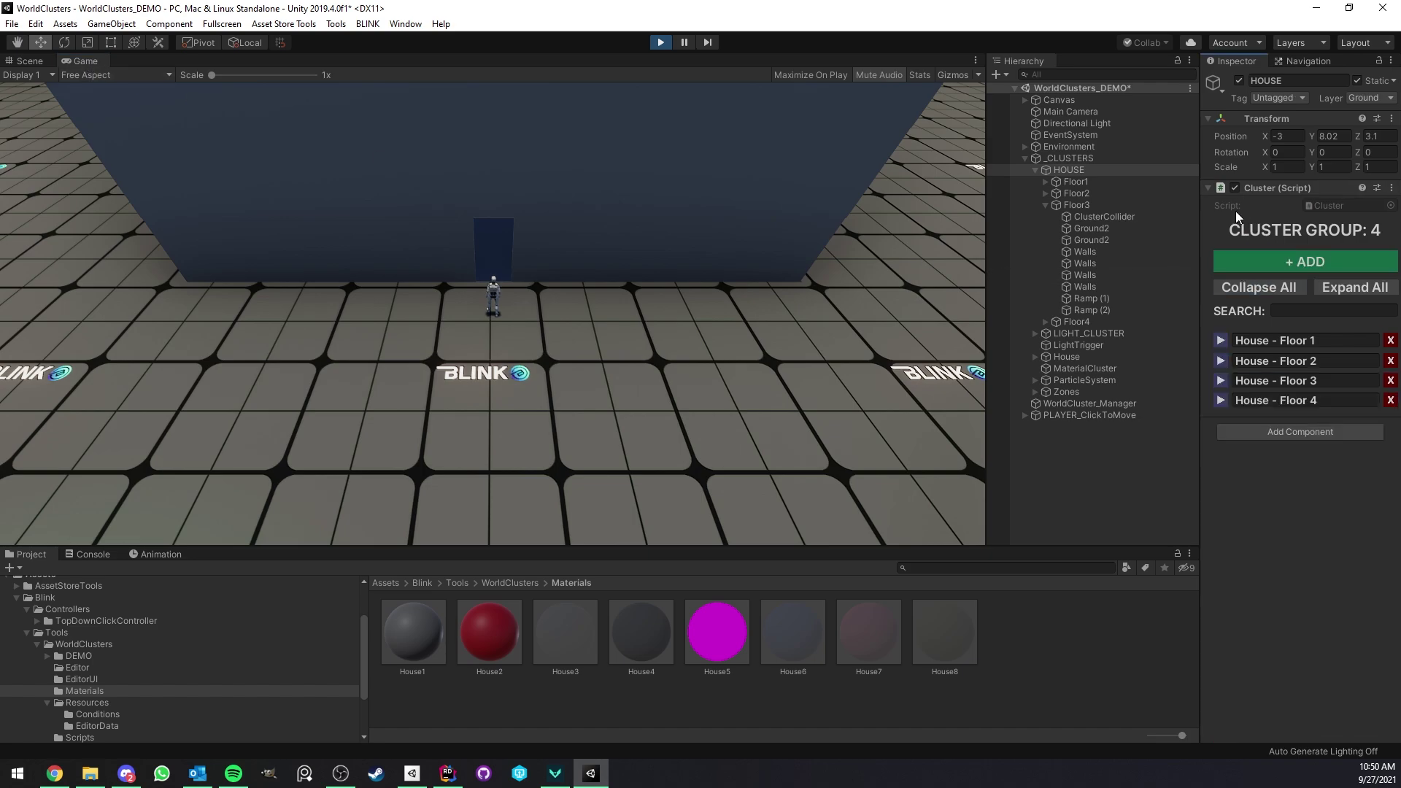
pyautogui.click(1093, 465)
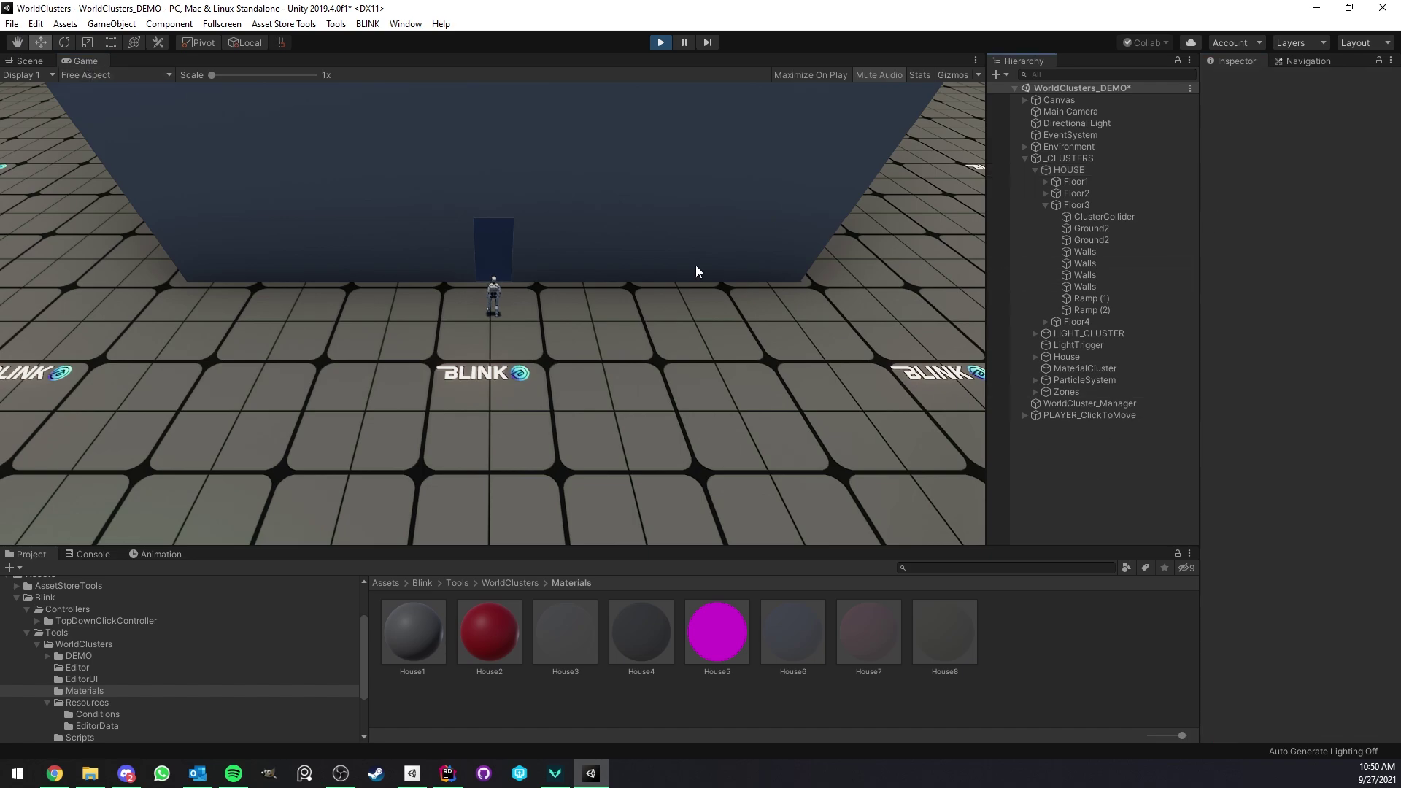
# Test the house entrance in full screen by walking the character to the doorway and back outside, then return to the editor
pyautogui.press('F12')
pyautogui.click(668, 255)
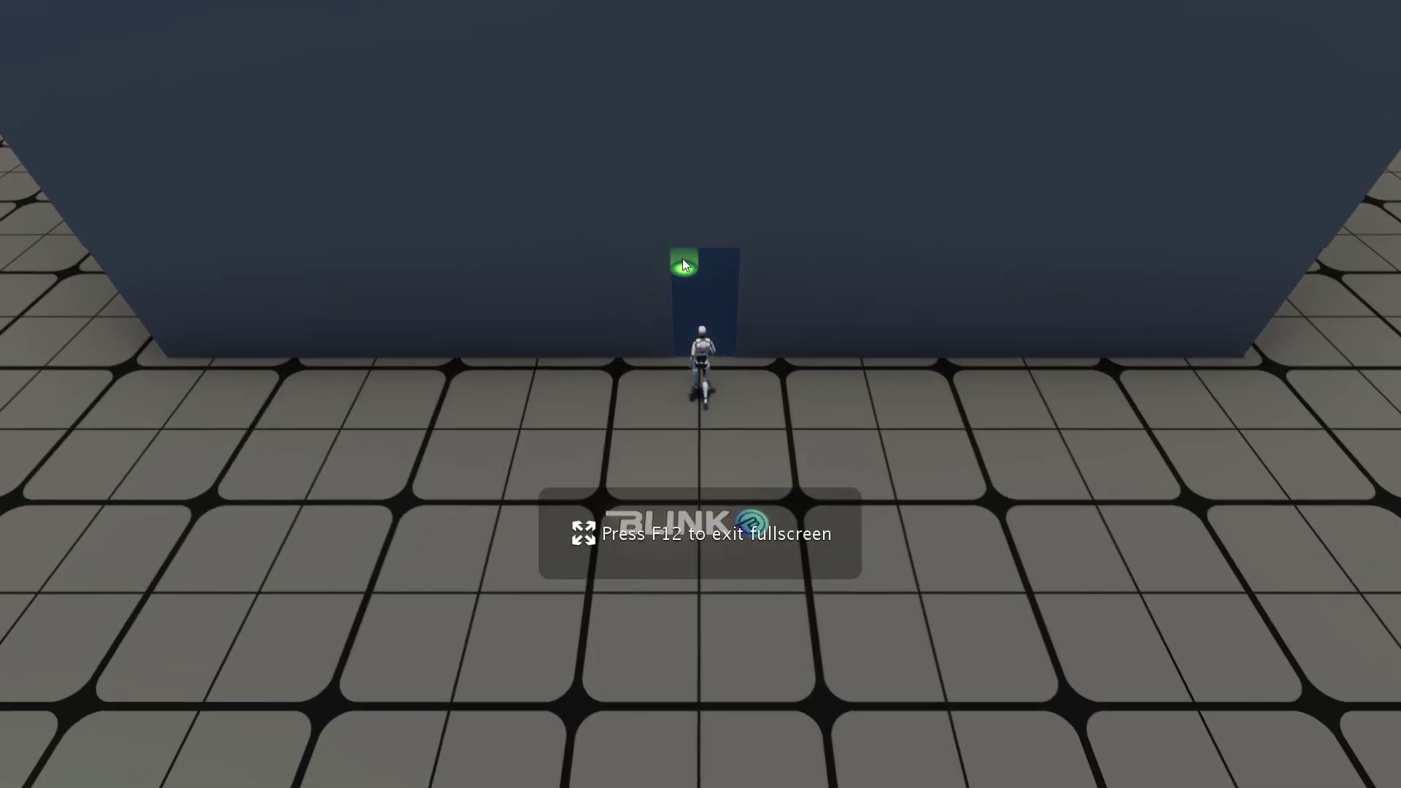
pyautogui.click(994, 692)
pyautogui.click(641, 690)
pyautogui.click(782, 712)
pyautogui.click(941, 761)
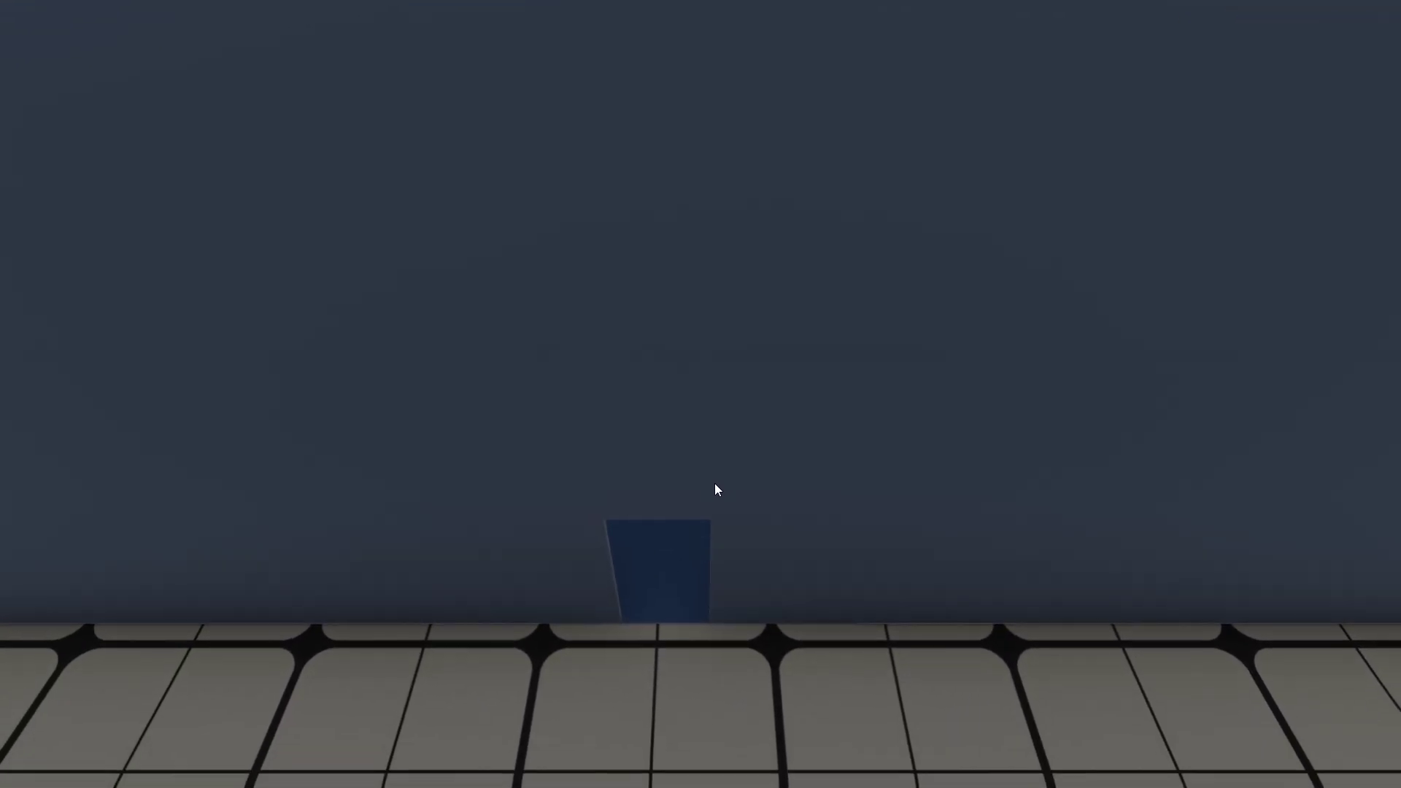
pyautogui.click(694, 467)
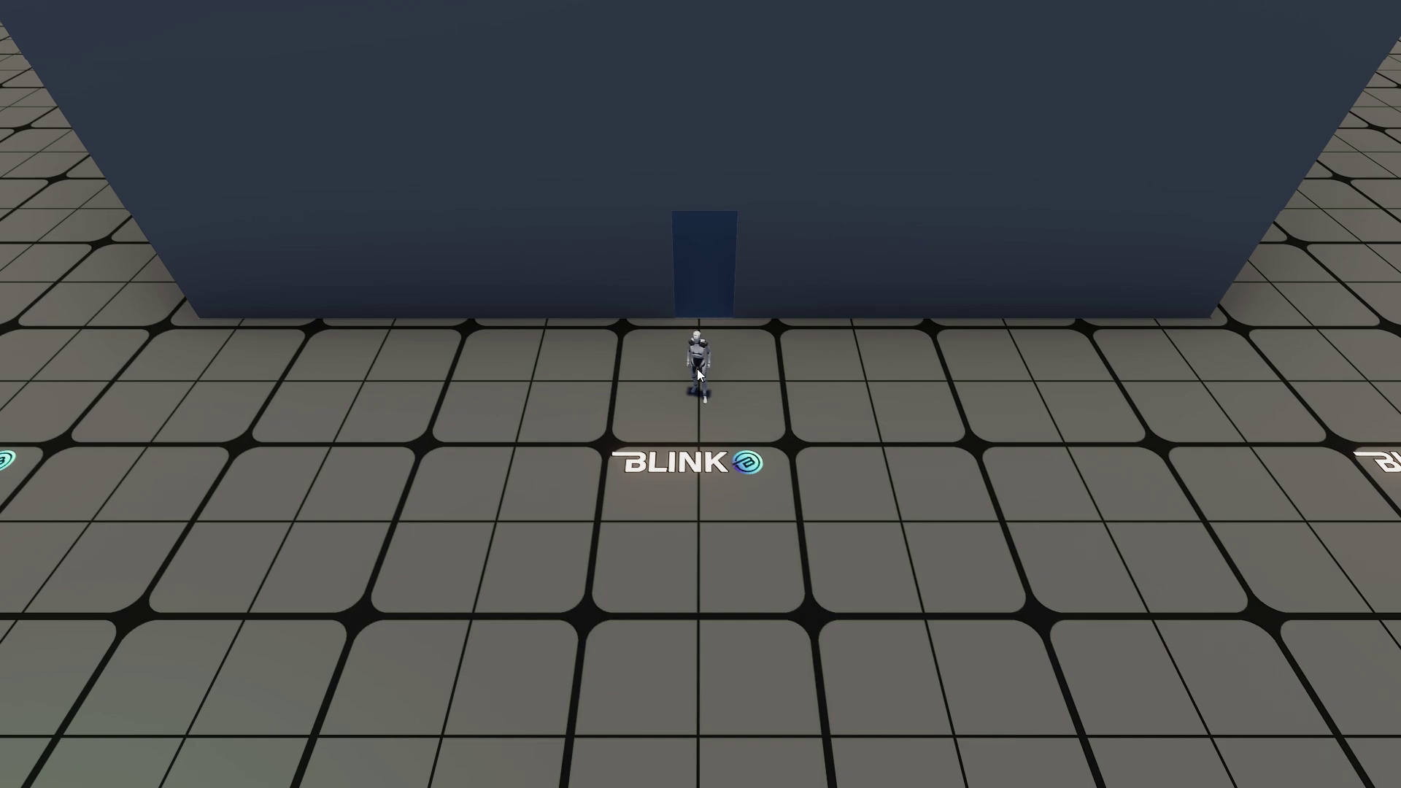
pyautogui.press('F10')
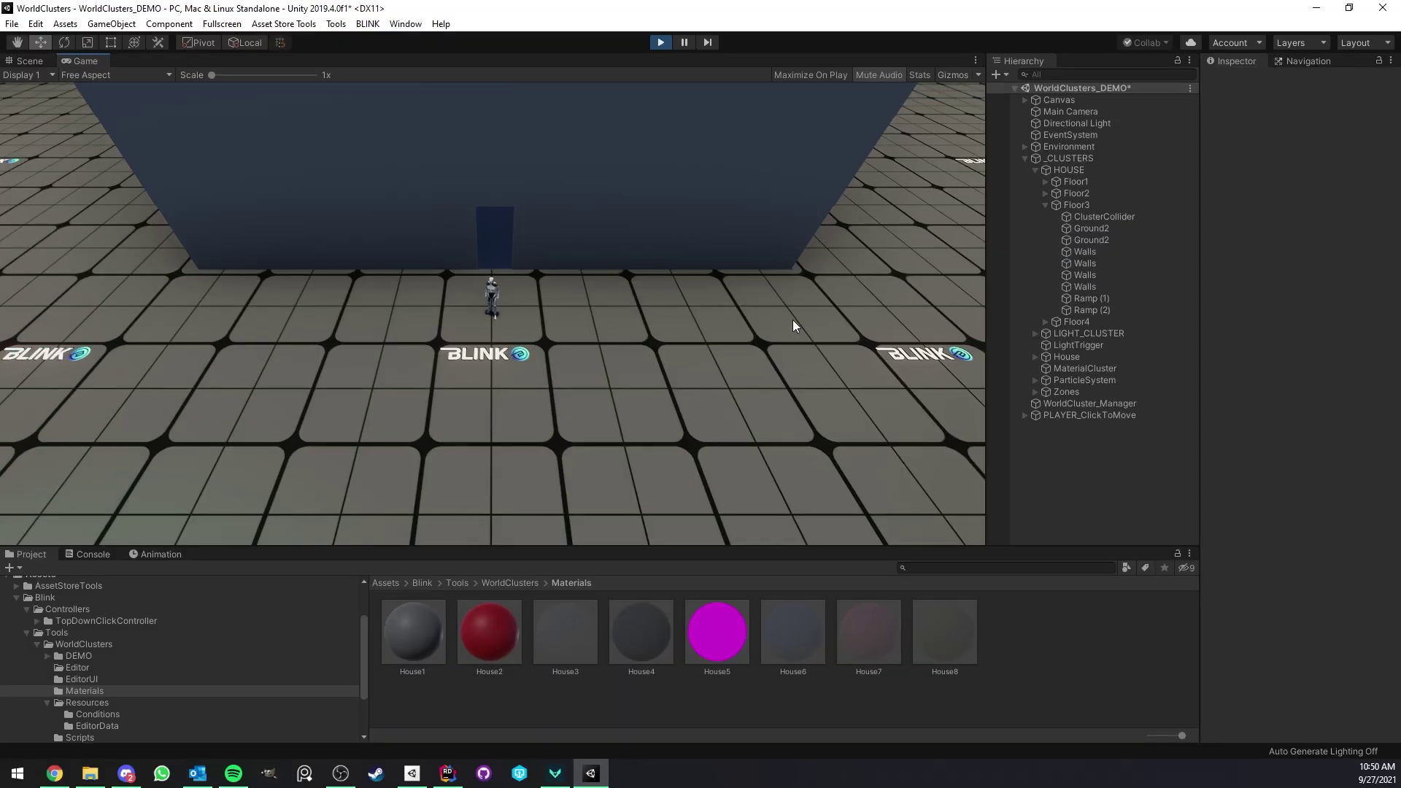
# In full-screen play, walk the character into the house and up the ramps to the upper floors to check the wall hiding
pyautogui.click(1066, 169)
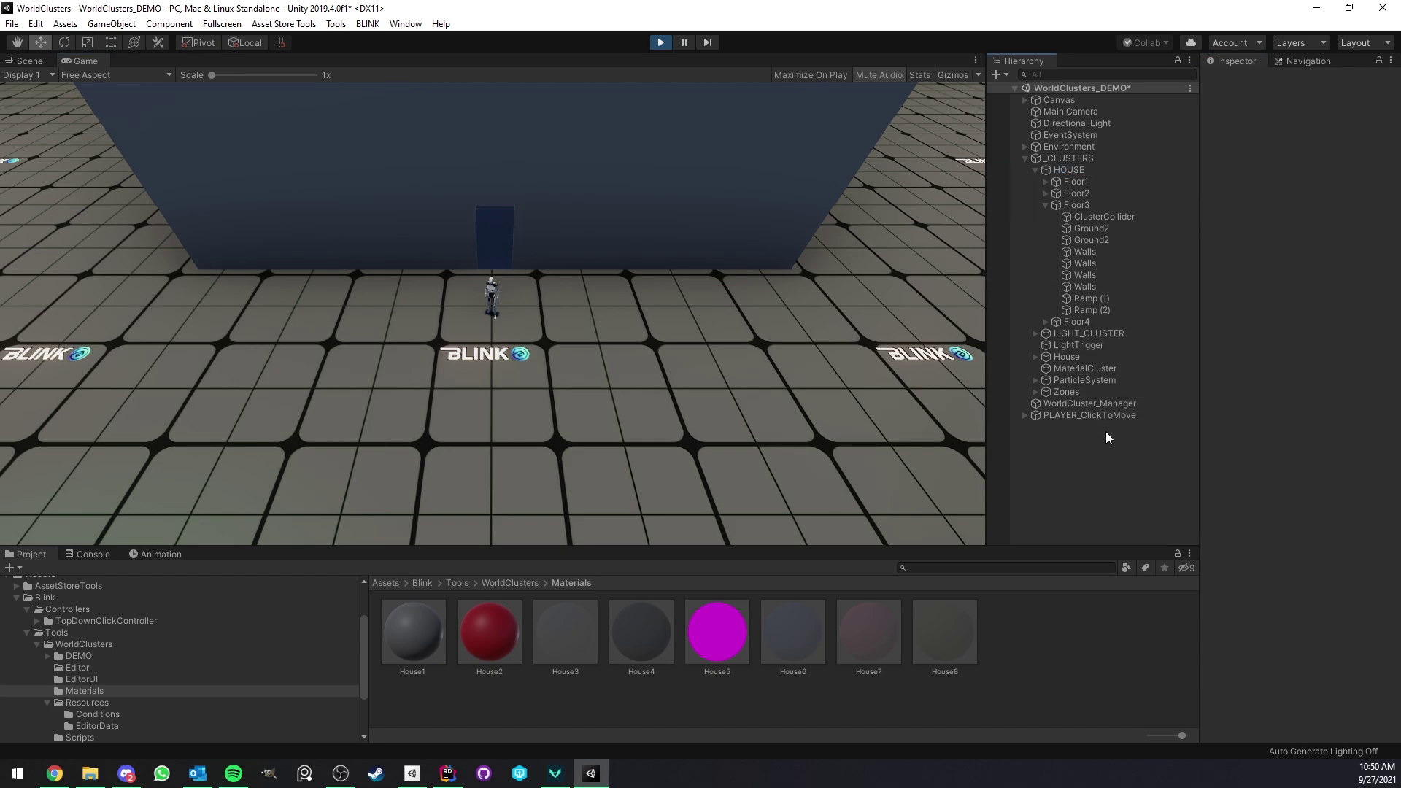
pyautogui.press('F12')
pyautogui.press('w')
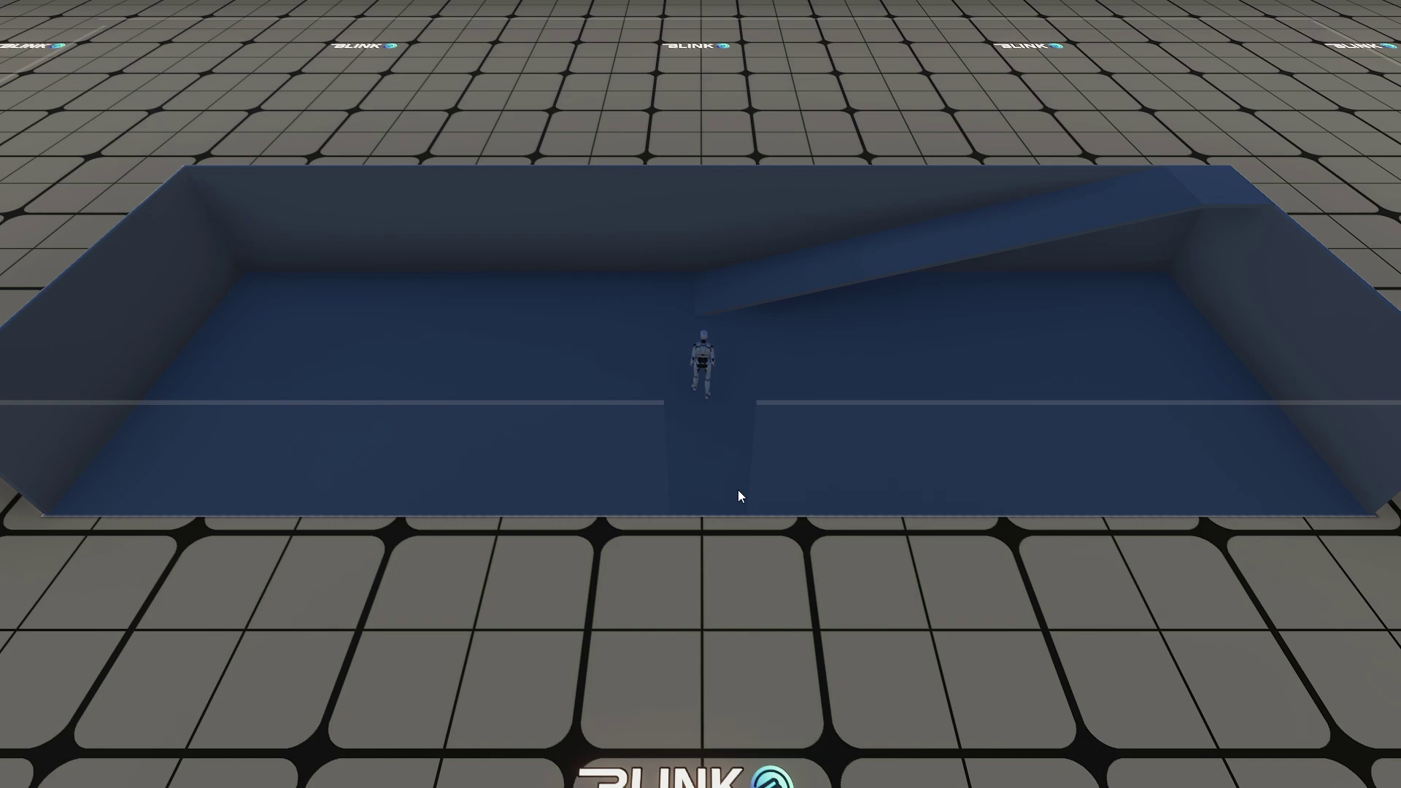
pyautogui.click(1207, 190)
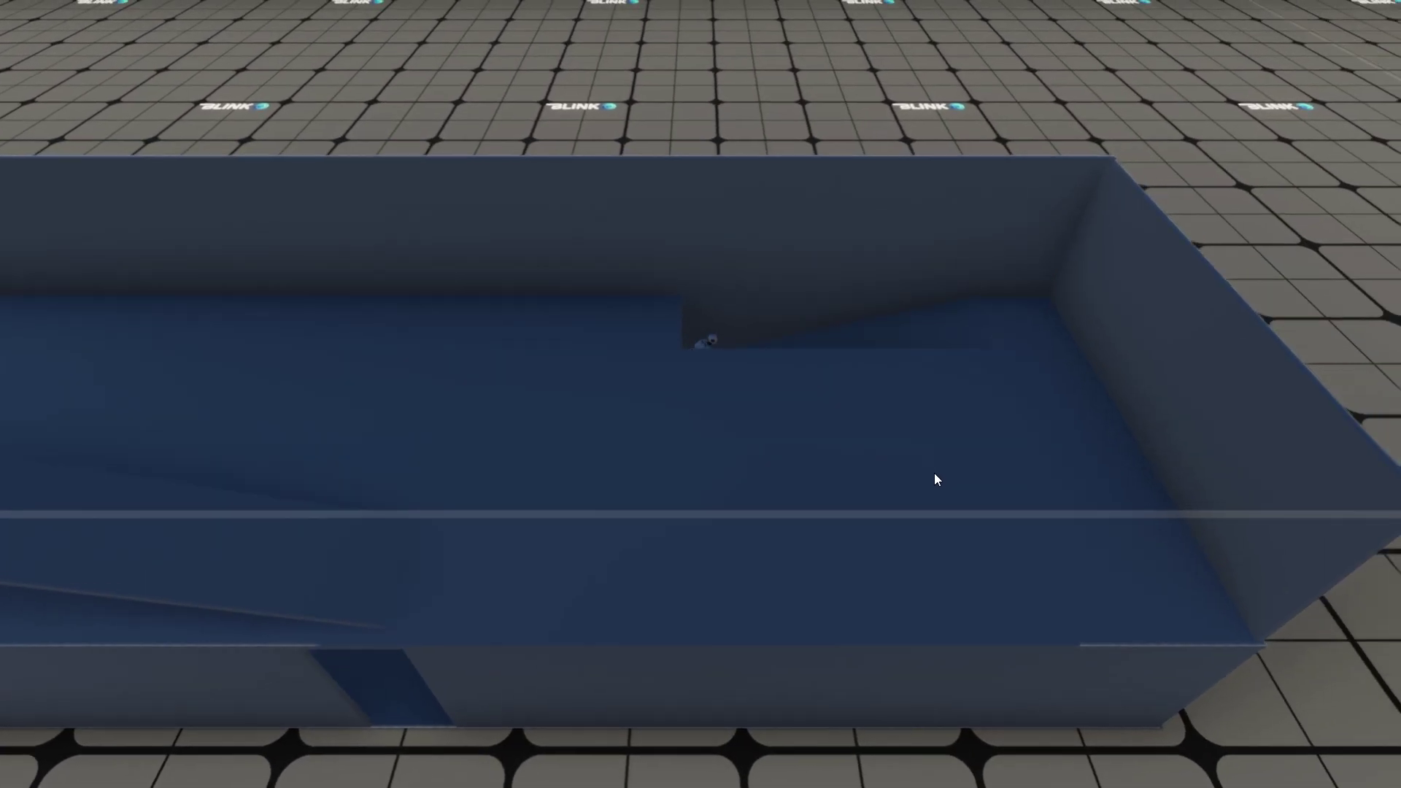
pyautogui.click(697, 514)
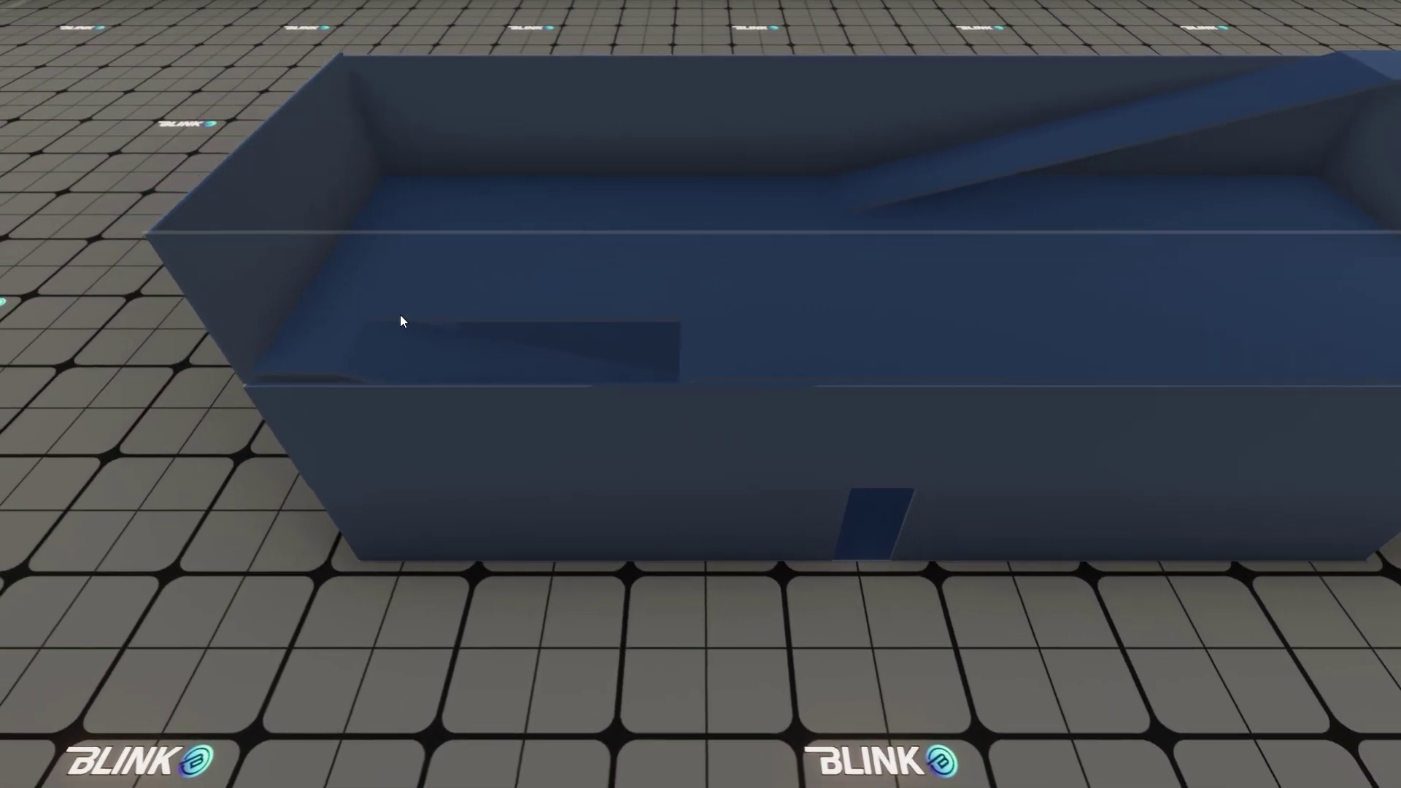
pyautogui.click(533, 230)
pyautogui.click(1063, 356)
pyautogui.click(1190, 289)
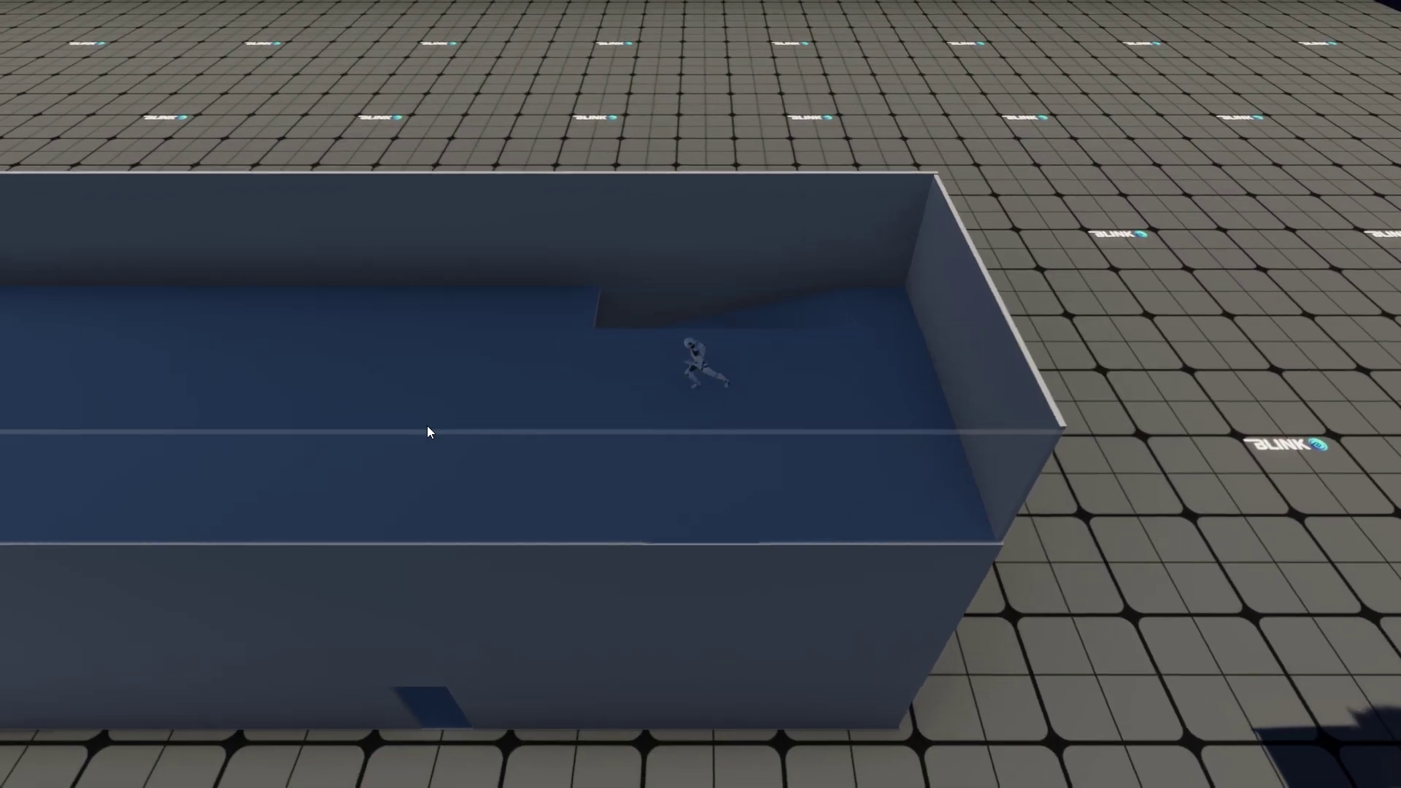
# Move the character back and forth across the house's upper floor to check its visibility there
pyautogui.click(486, 412)
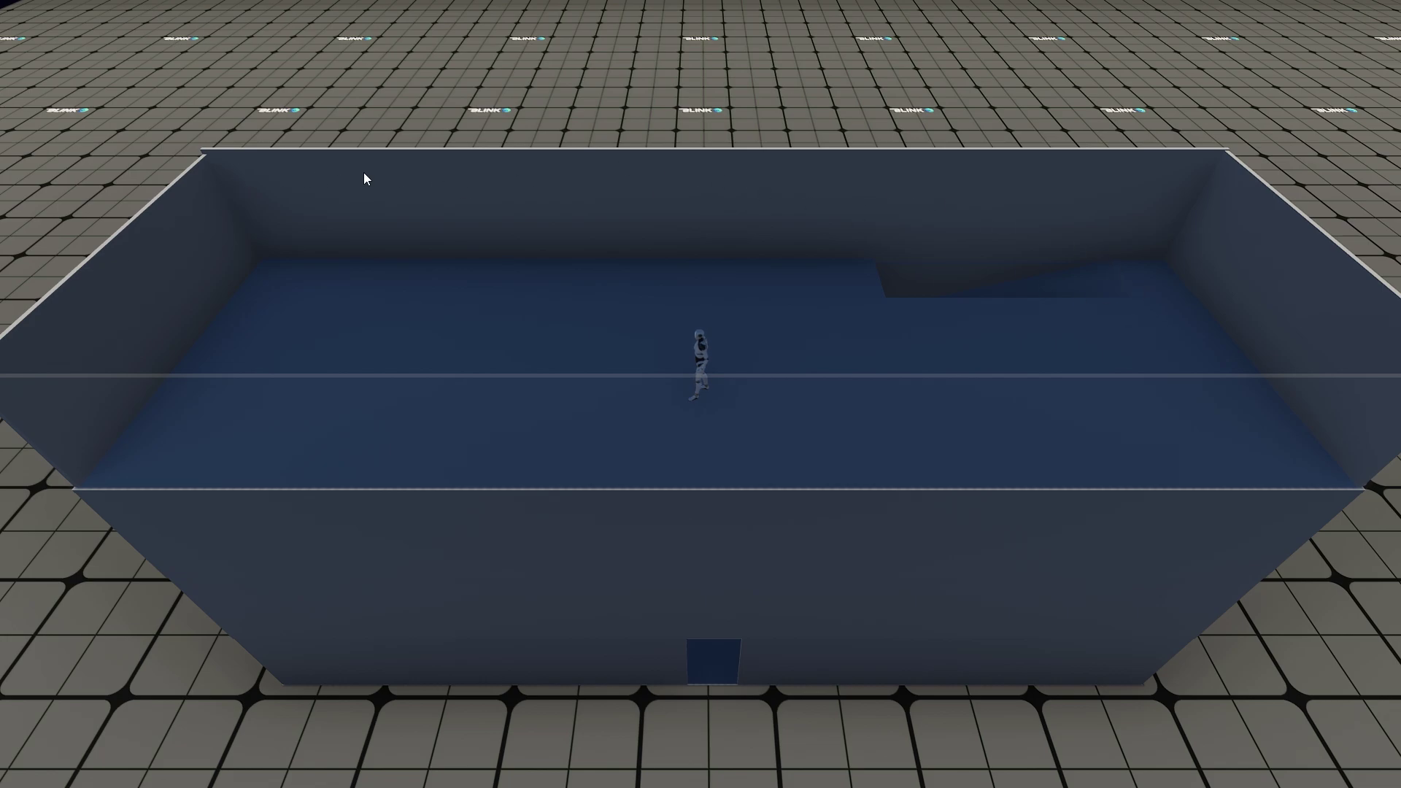
pyautogui.click(762, 461)
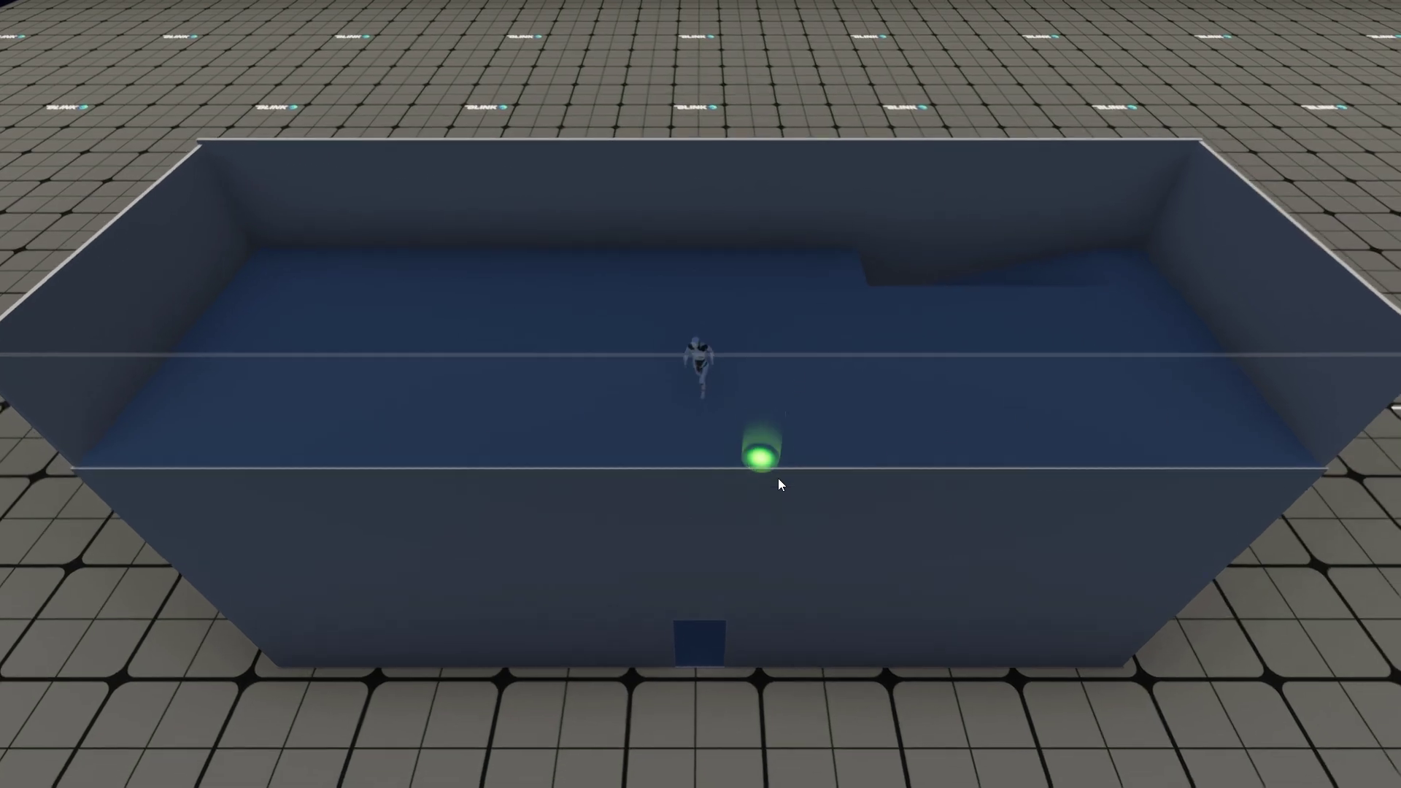
pyautogui.click(832, 359)
pyautogui.click(661, 398)
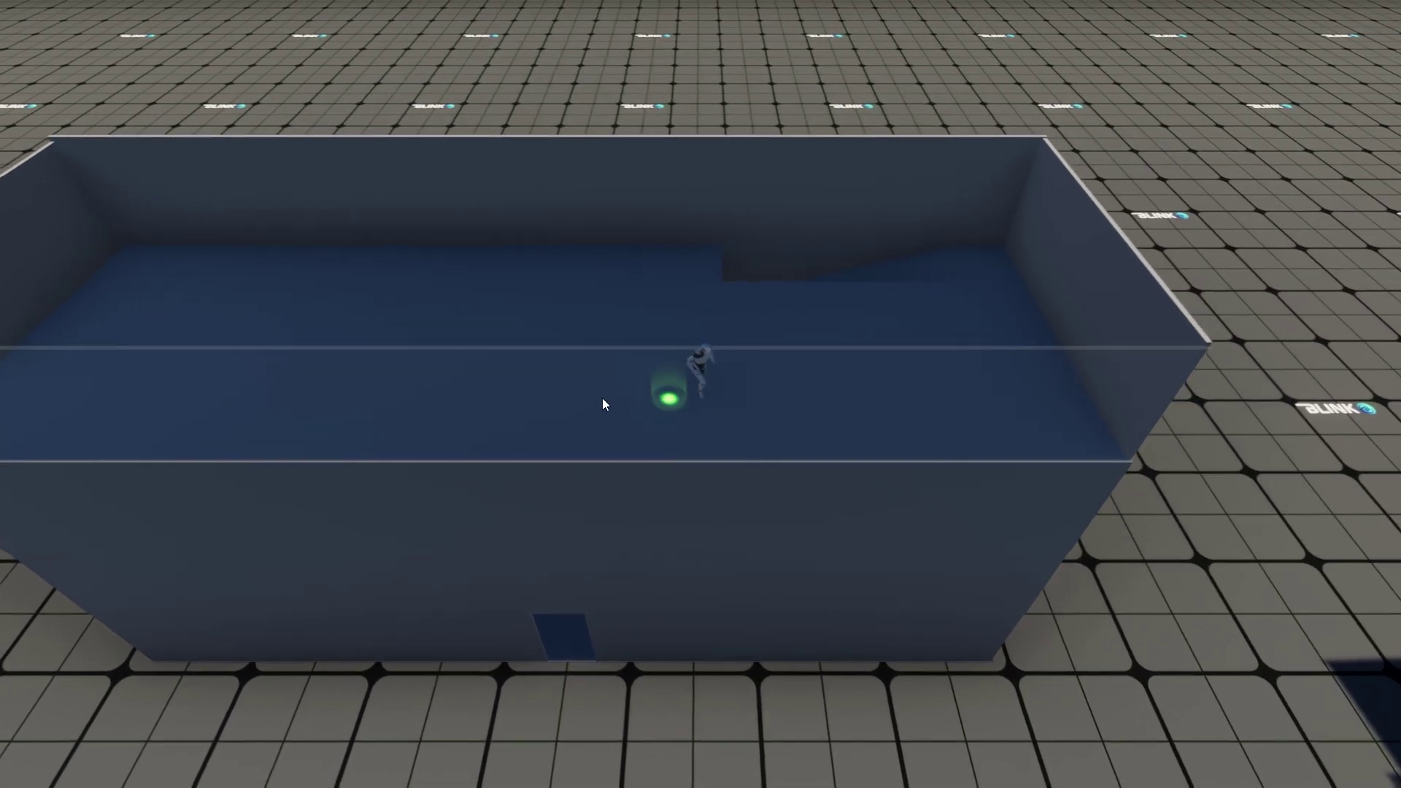
pyautogui.click(472, 396)
pyautogui.click(792, 383)
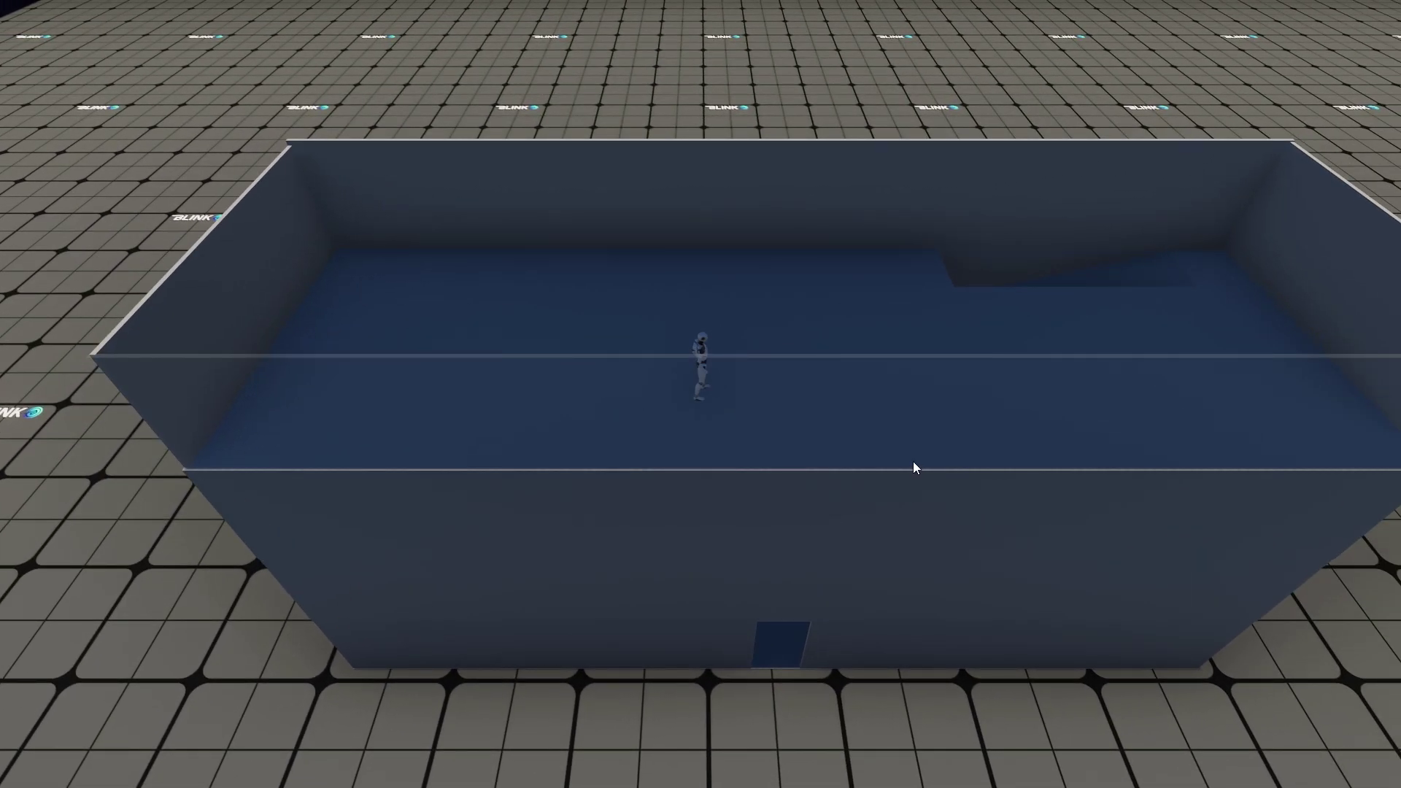
# Walk the character around the ground floor and out through the front door, then return to the editor layout
pyautogui.click(779, 740)
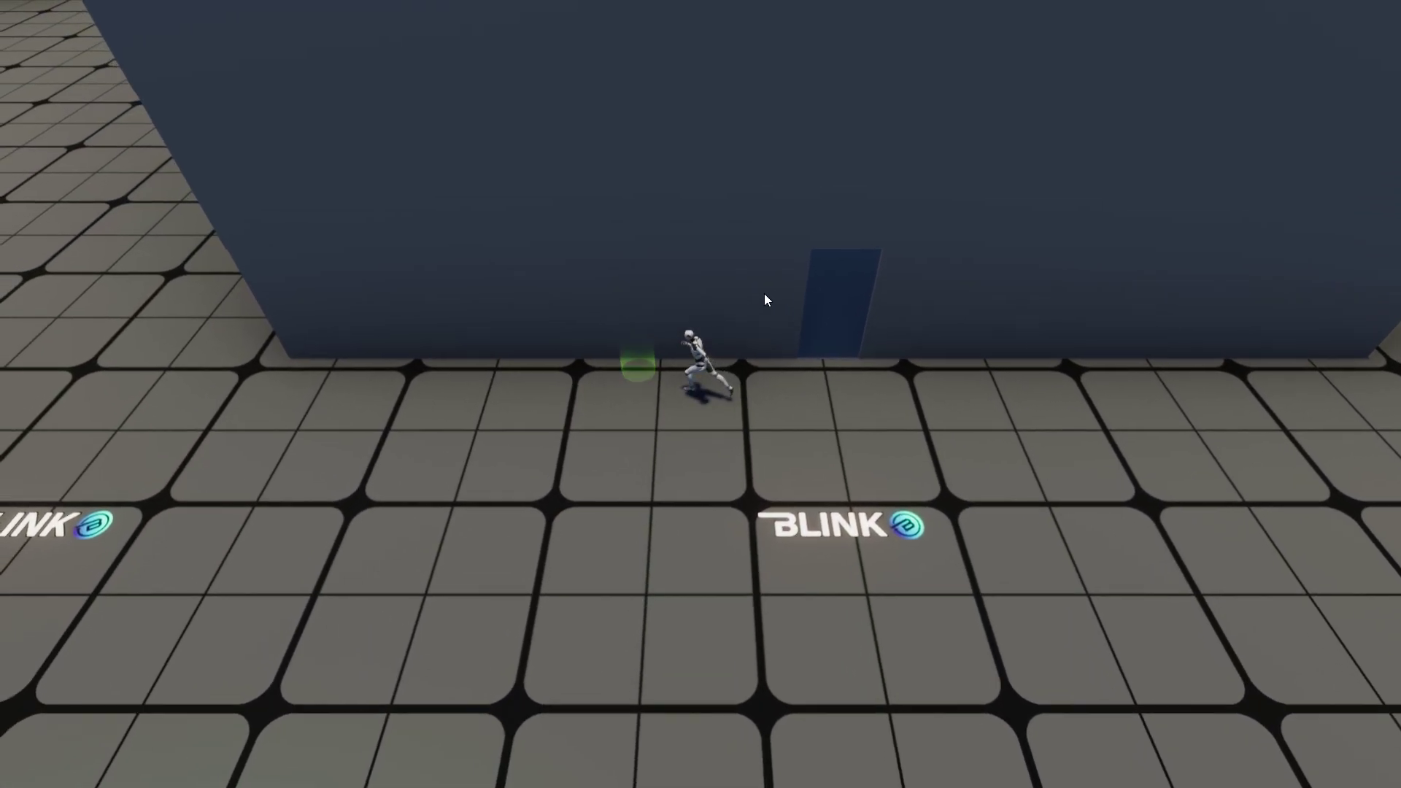
pyautogui.click(825, 321)
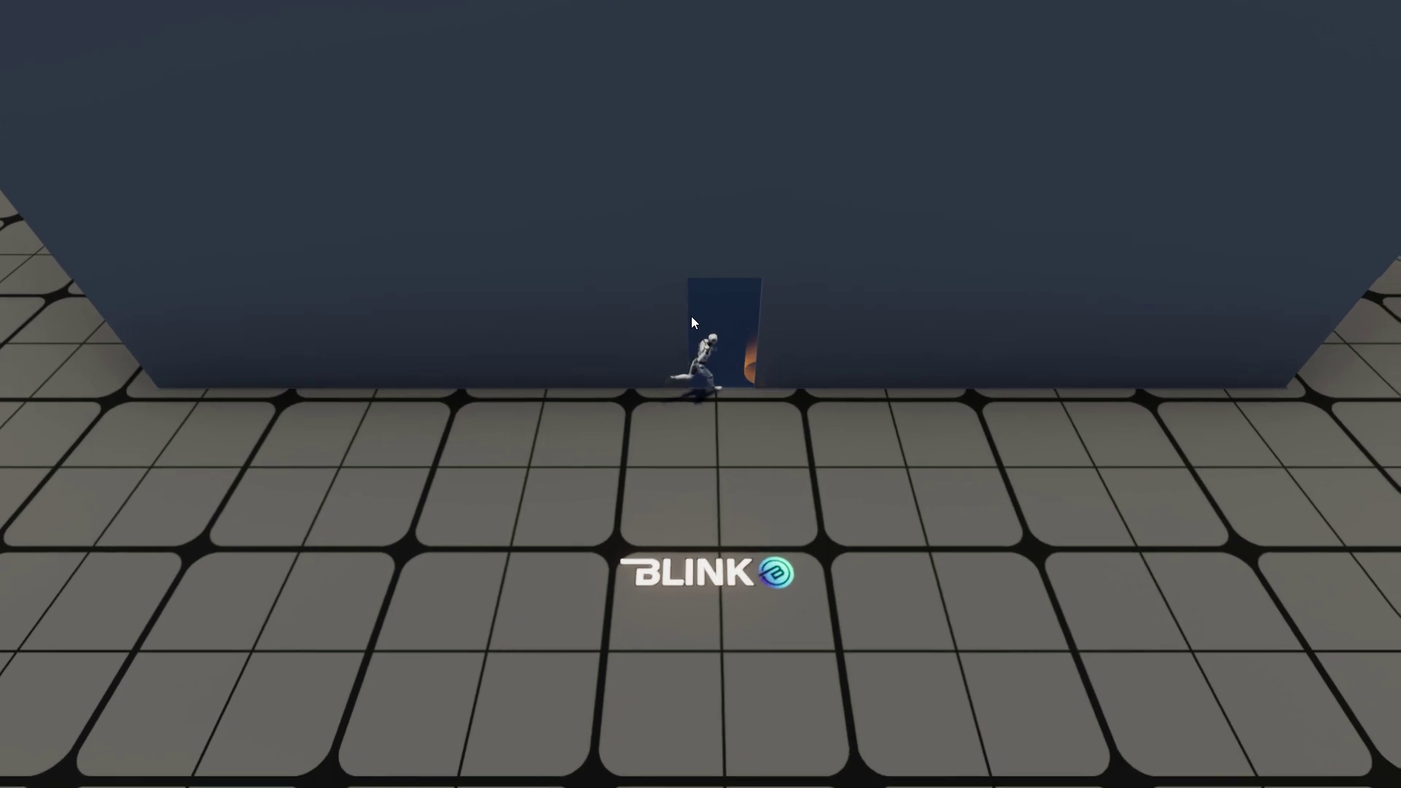
pyautogui.click(438, 343)
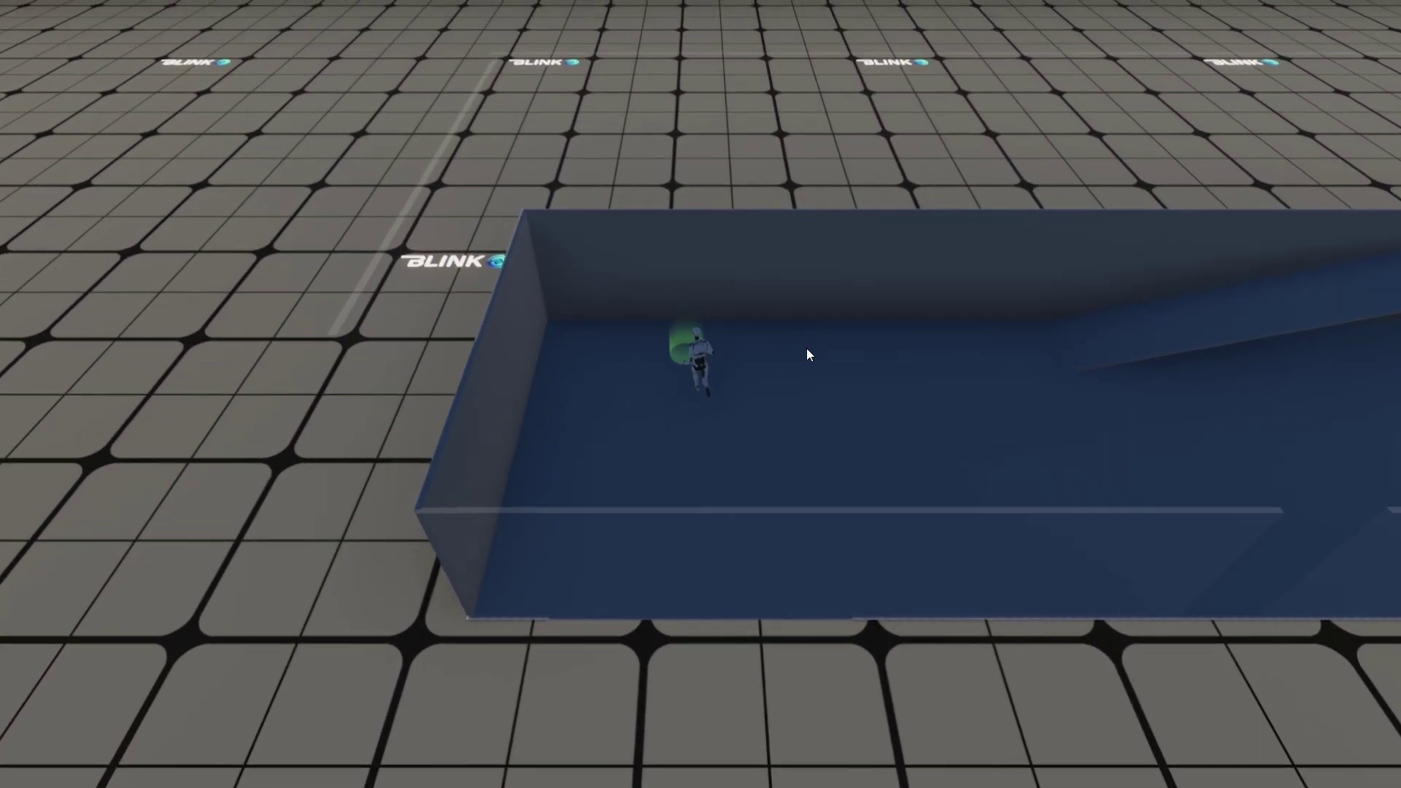
pyautogui.click(861, 438)
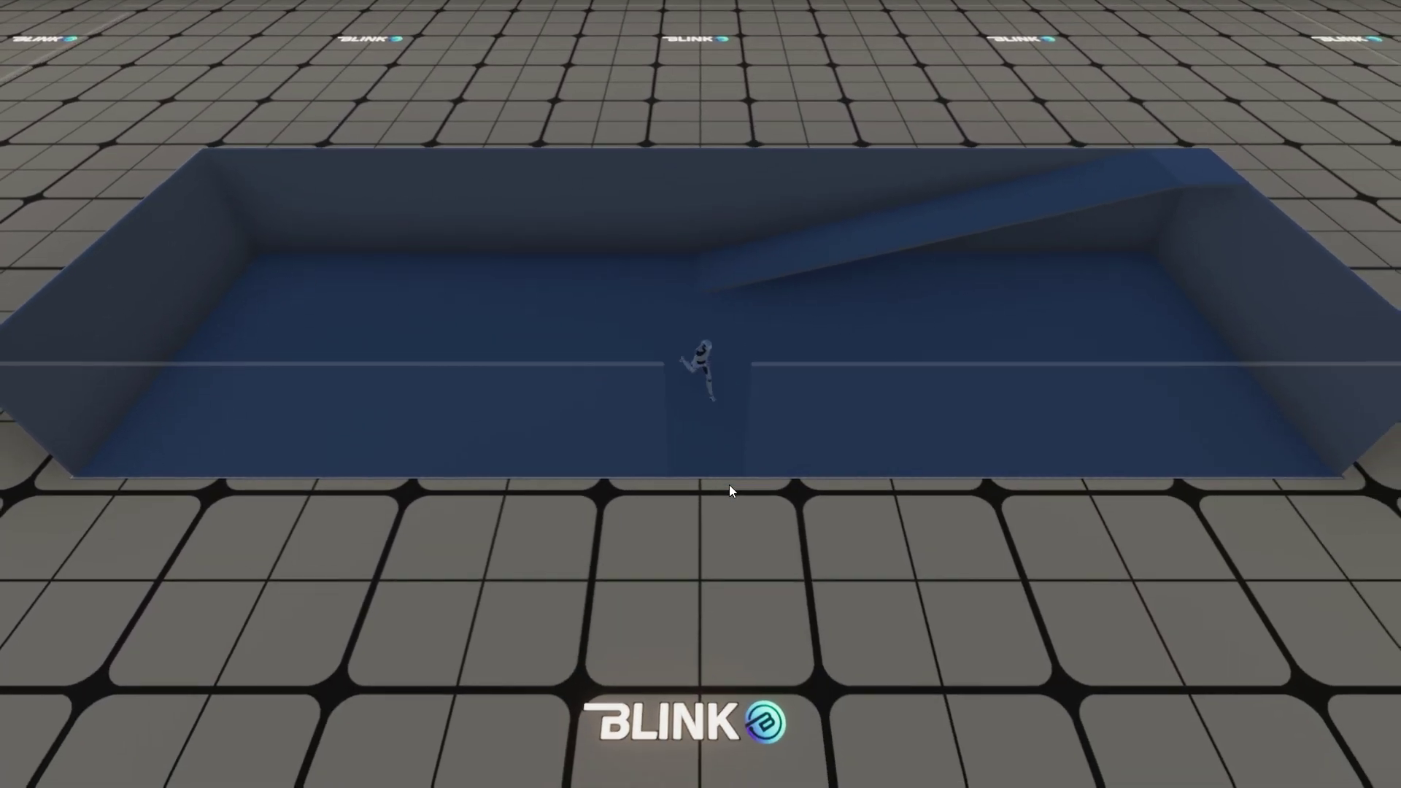
pyautogui.click(675, 442)
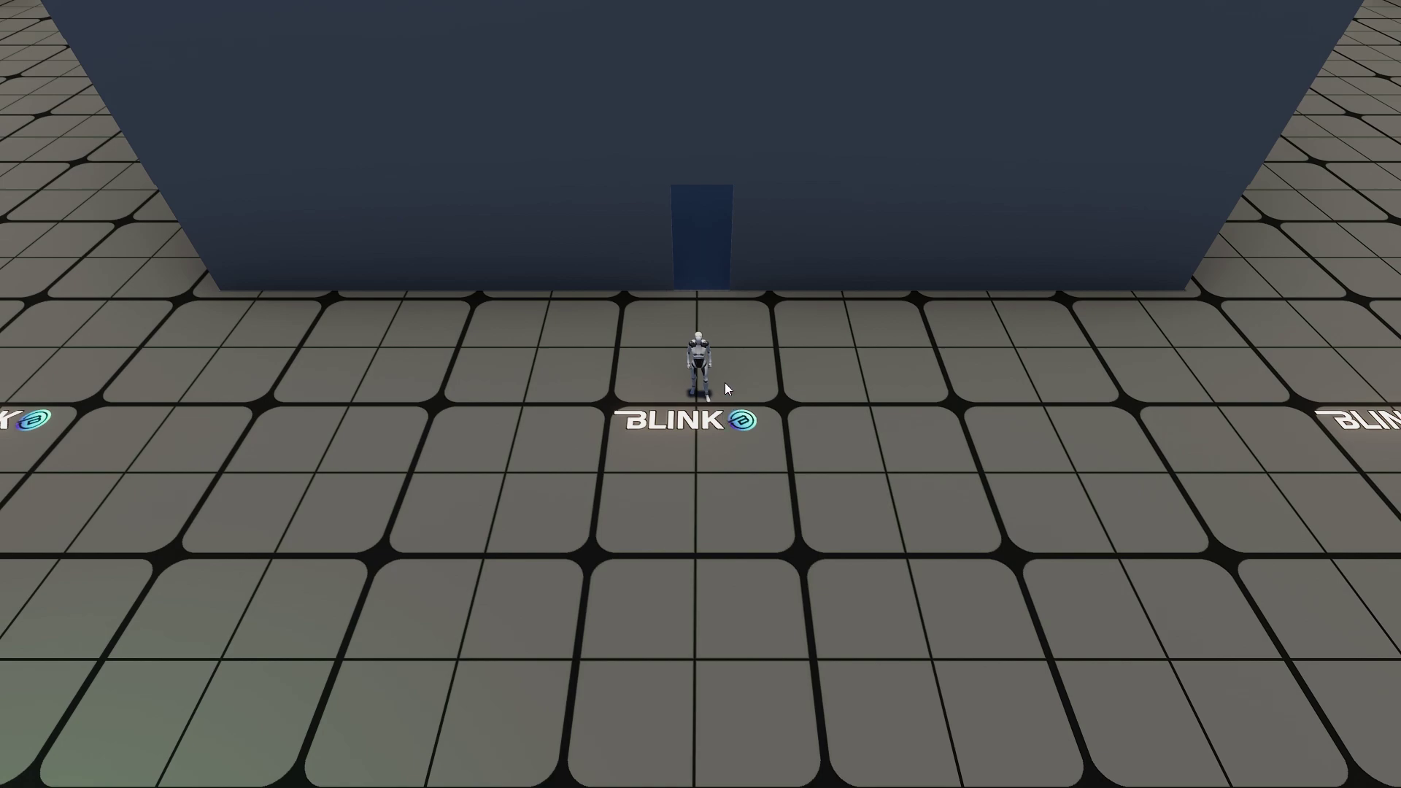
pyautogui.press('F10')
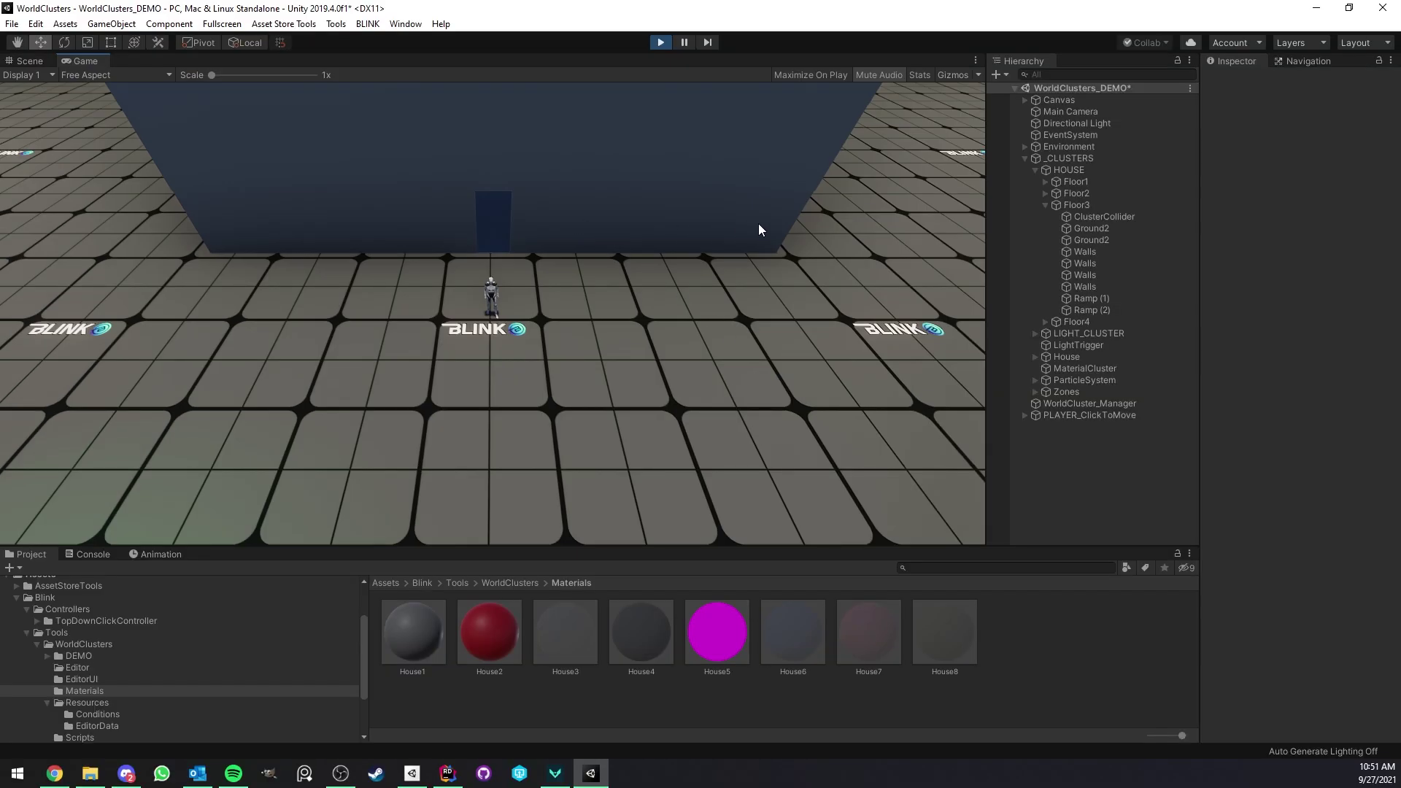
# Collapse Floor3's children, select the HOUSE object, and widen the Inspector
pyautogui.click(1046, 205)
pyautogui.click(1056, 171)
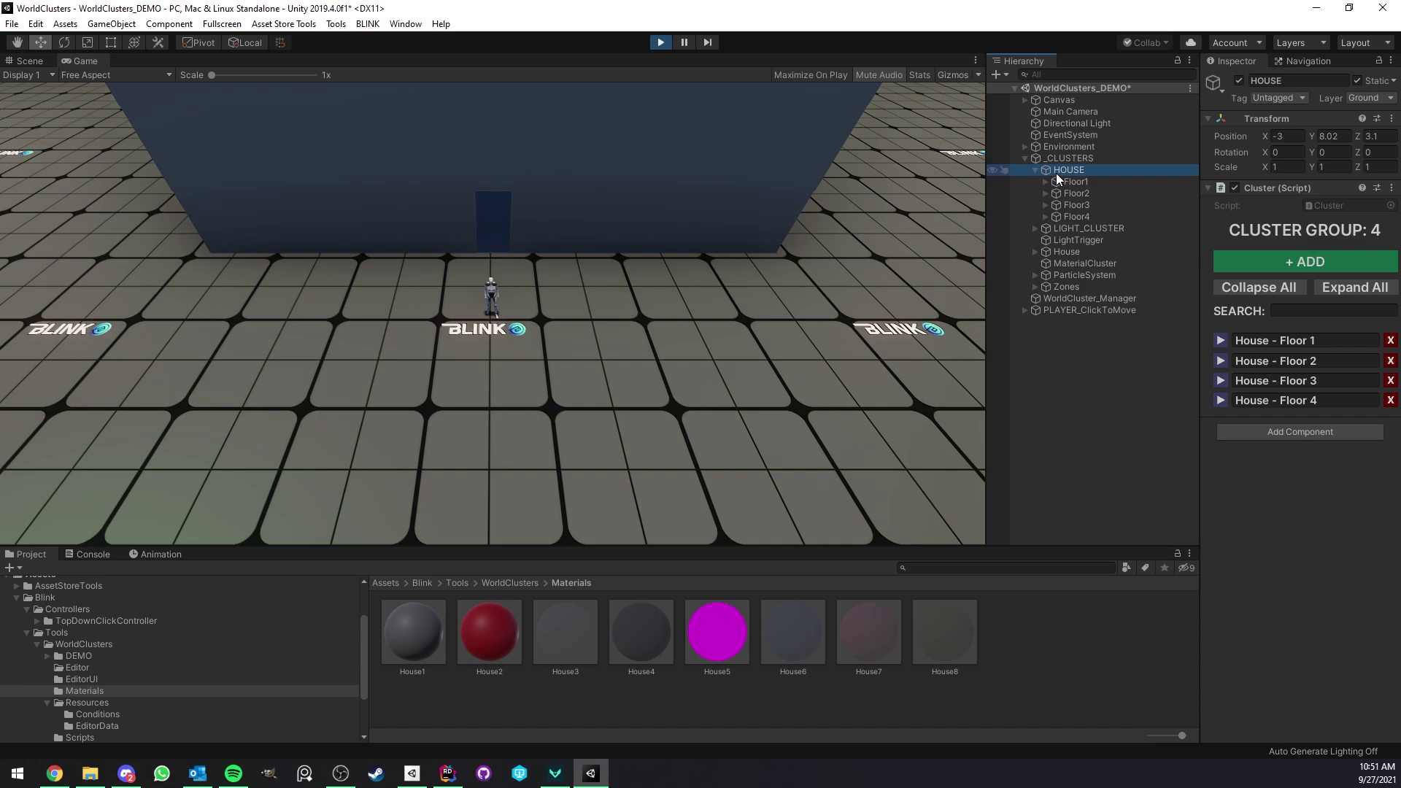
pyautogui.moveTo(1196, 351); pyautogui.dragTo(1153, 351)
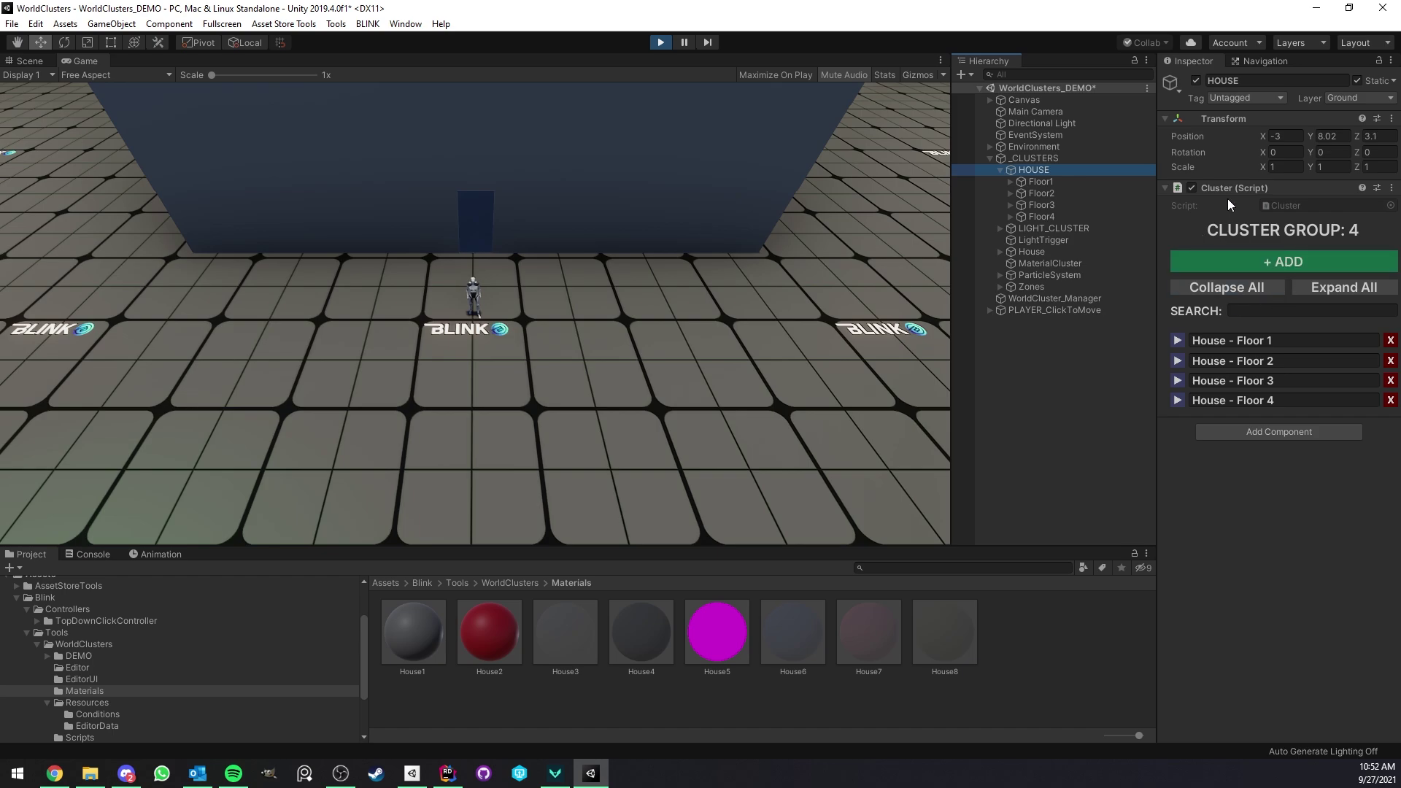
# Frame the whole HOUSE building with its floor colliders in the Scene view
pyautogui.click(45, 60)
pyautogui.scroll(2, 407, 208)
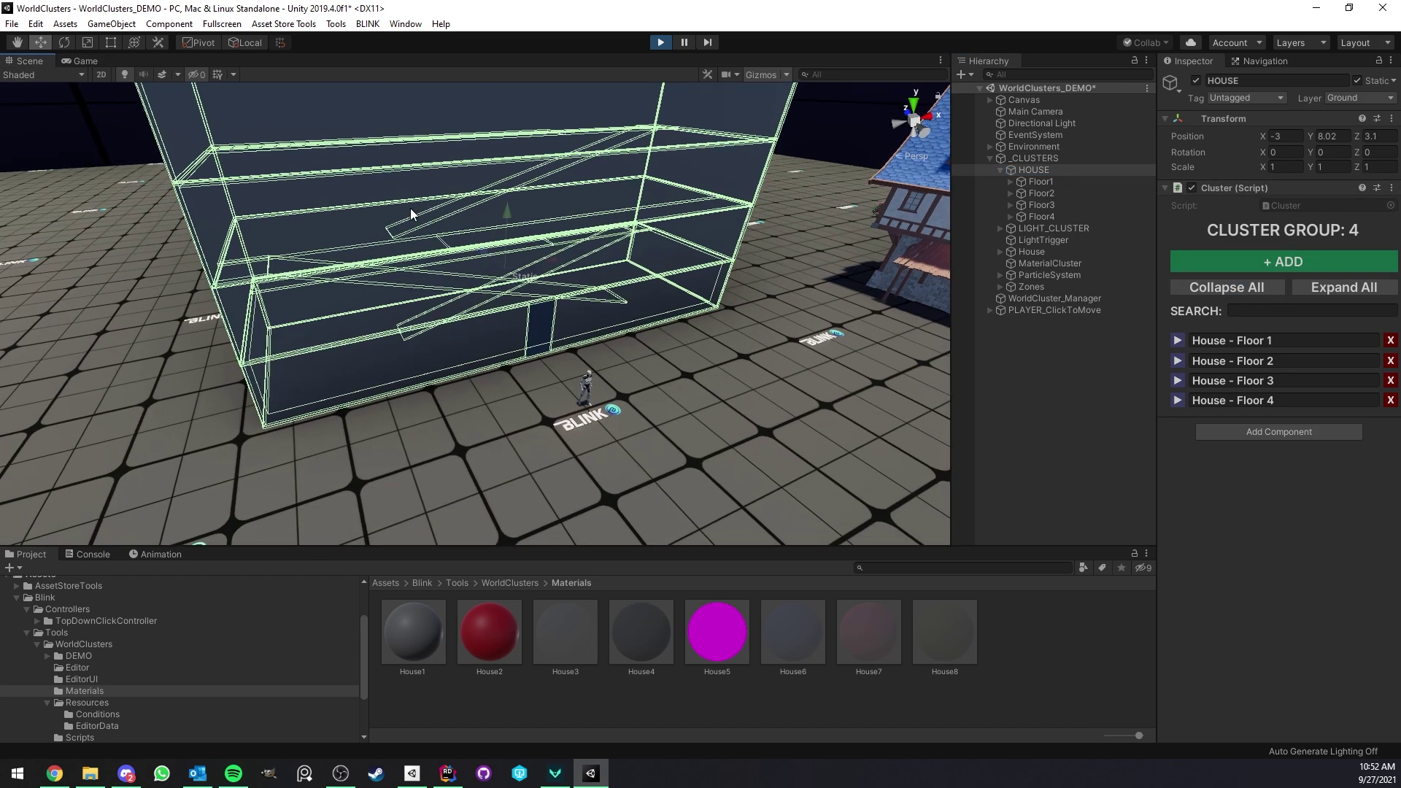
pyautogui.moveTo(408, 208); pyautogui.dragTo(407, 279, button='middle')
pyautogui.moveTo(686, 288); pyautogui.dragTo(647, 288, button='right')
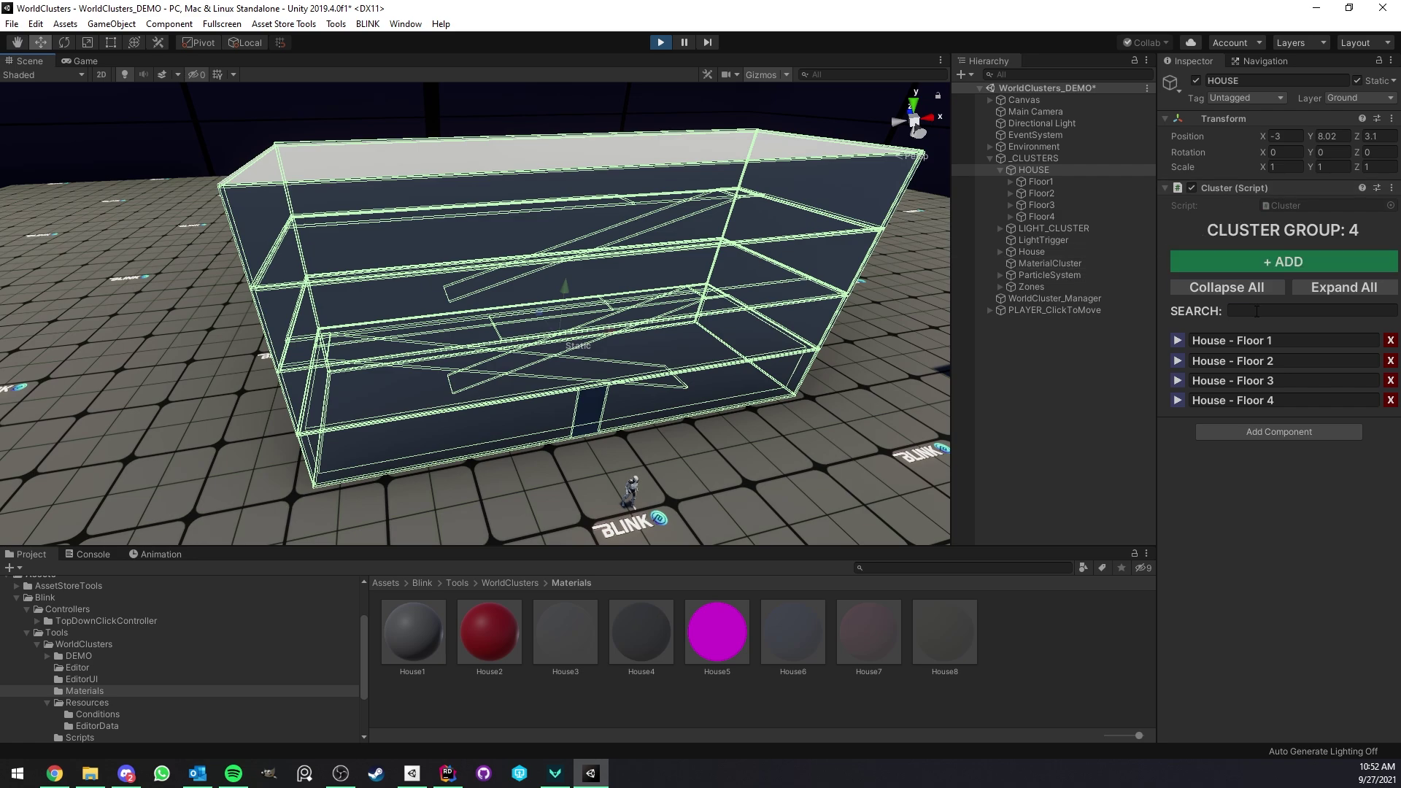
# Add five new cluster groups to HOUSE's Cluster script
pyautogui.click(1261, 252)
pyautogui.click(1261, 252)
pyautogui.click(1261, 252)
pyautogui.click(1261, 252)
pyautogui.click(1261, 252)
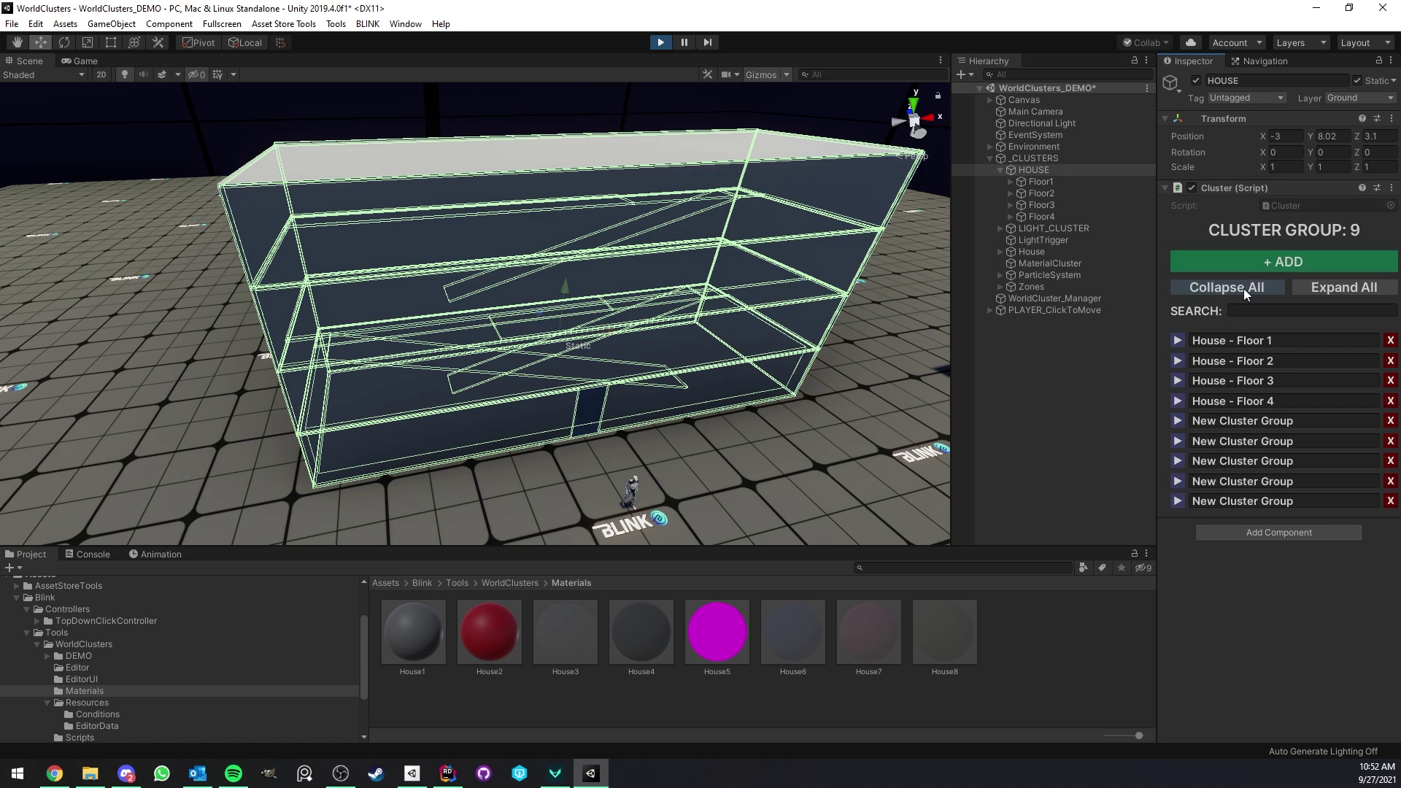
# Delete the five entries named New Cluster Group from HOUSE's Cluster script
pyautogui.click(1391, 422)
pyautogui.click(1391, 421)
pyautogui.click(1391, 421)
pyautogui.click(1390, 422)
pyautogui.click(1391, 422)
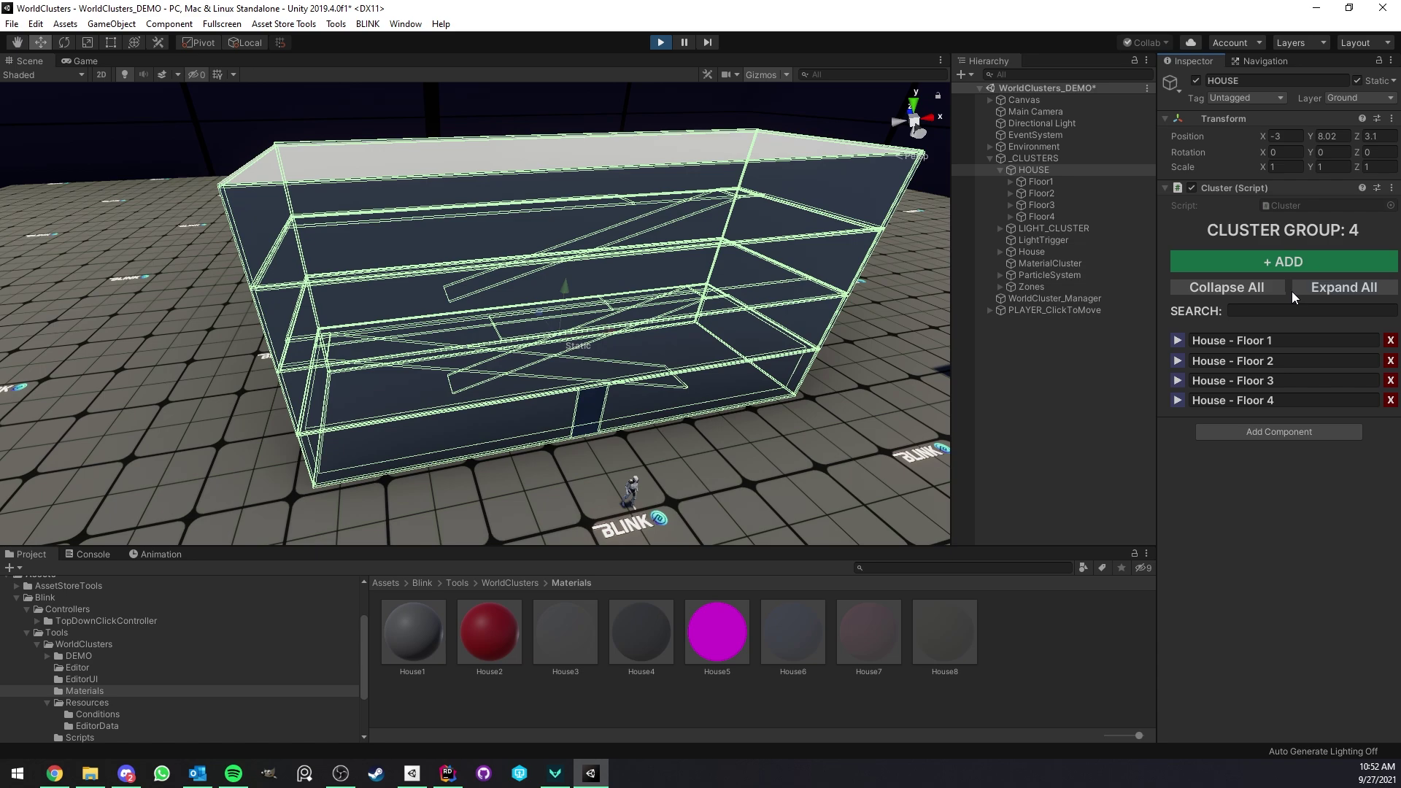
# Expand all cluster groups to review their entries and overrides, and collapse them all again
pyautogui.click(1331, 286)
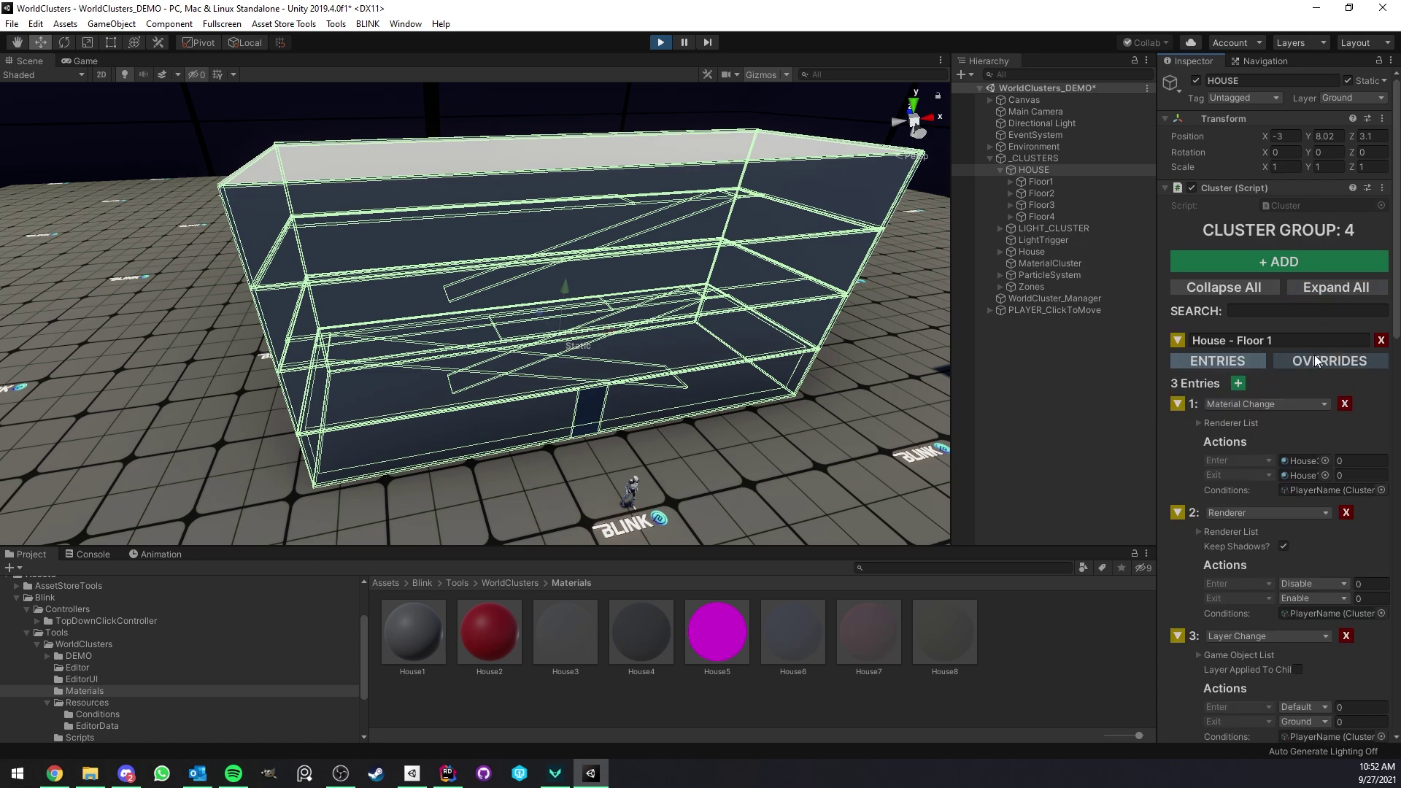
pyautogui.scroll(-15, 1315, 354)
pyautogui.scroll(15, 1315, 354)
pyautogui.click(1233, 287)
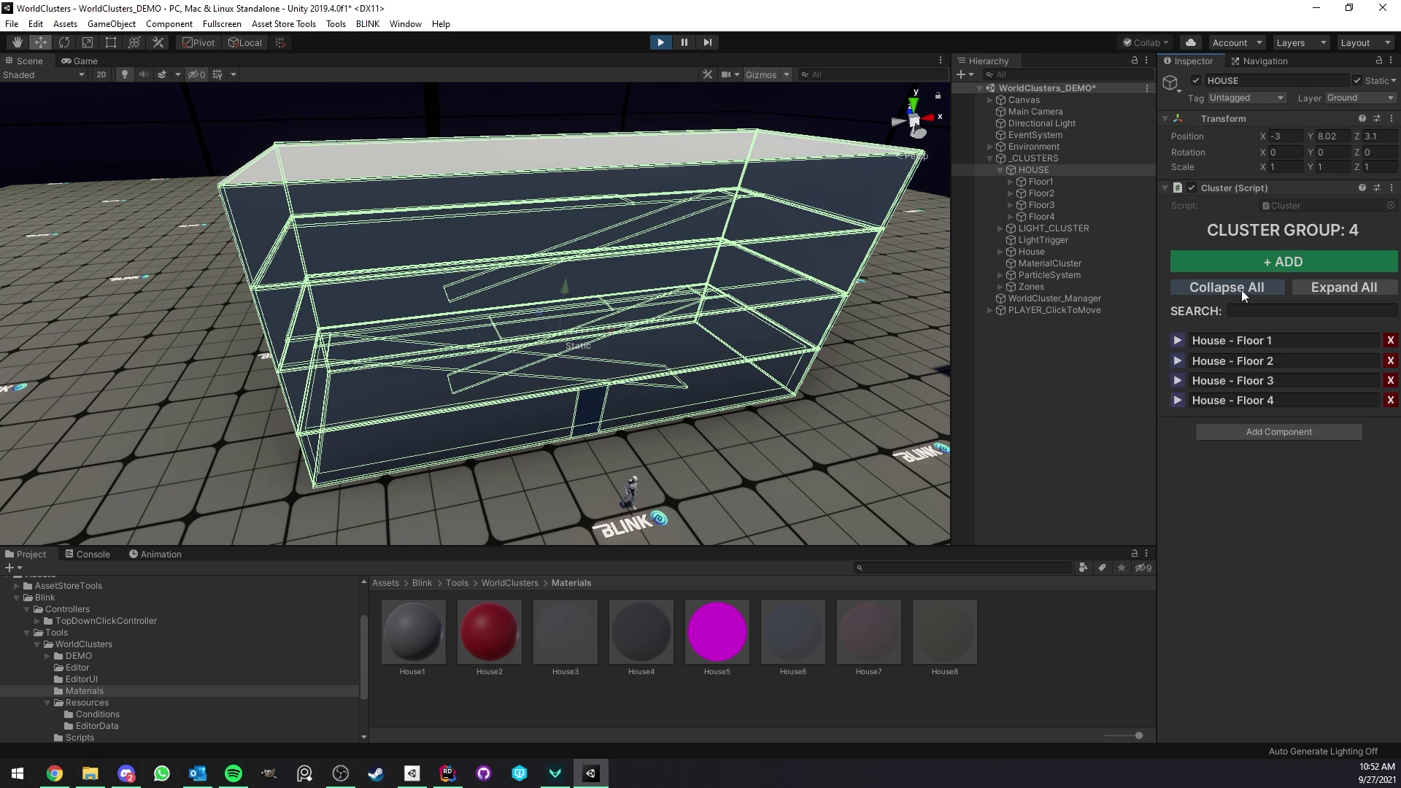
# Filter the cluster groups by the search text "1"
pyautogui.write('1')
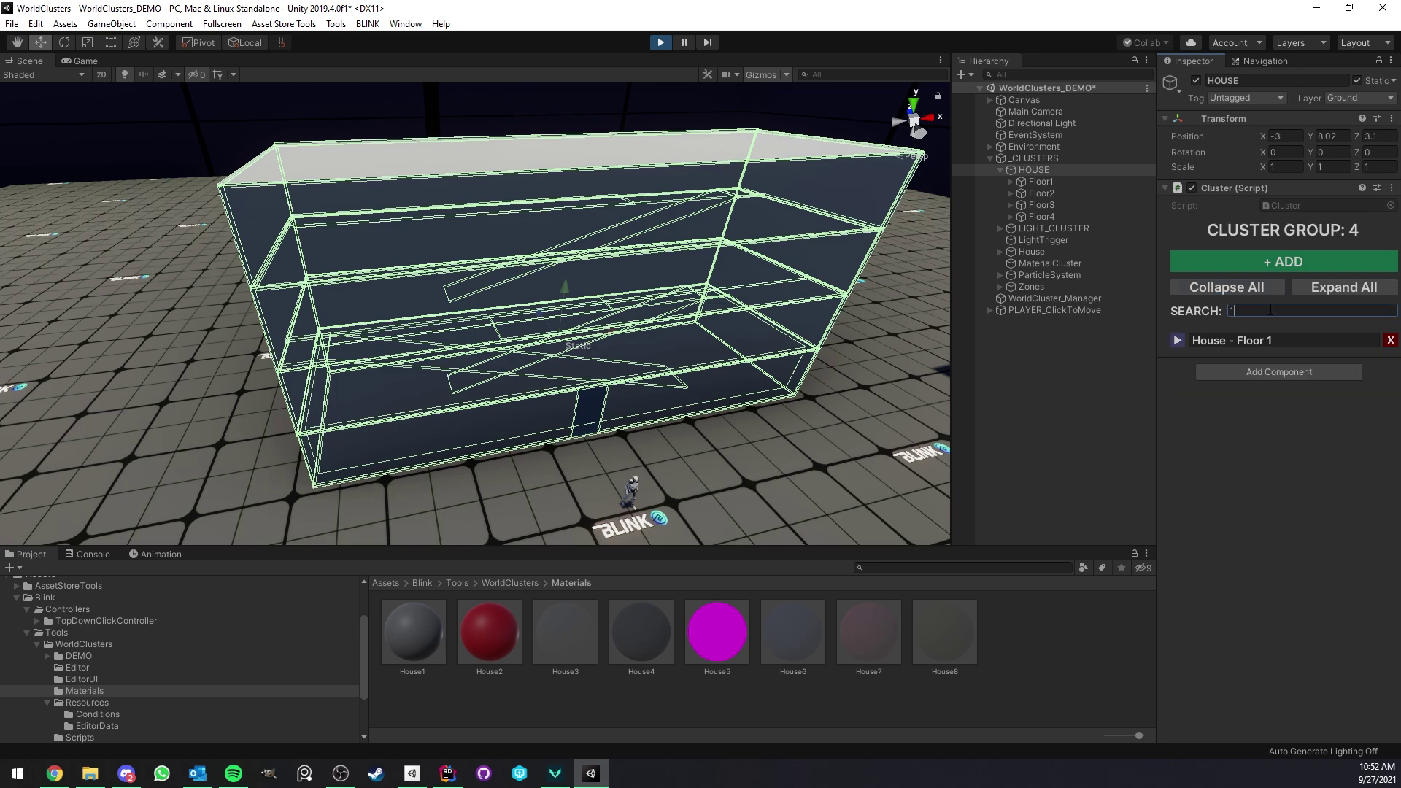
# Clear the cluster group search and expand the House - Floor 1 group
pyautogui.press('BackSpace')
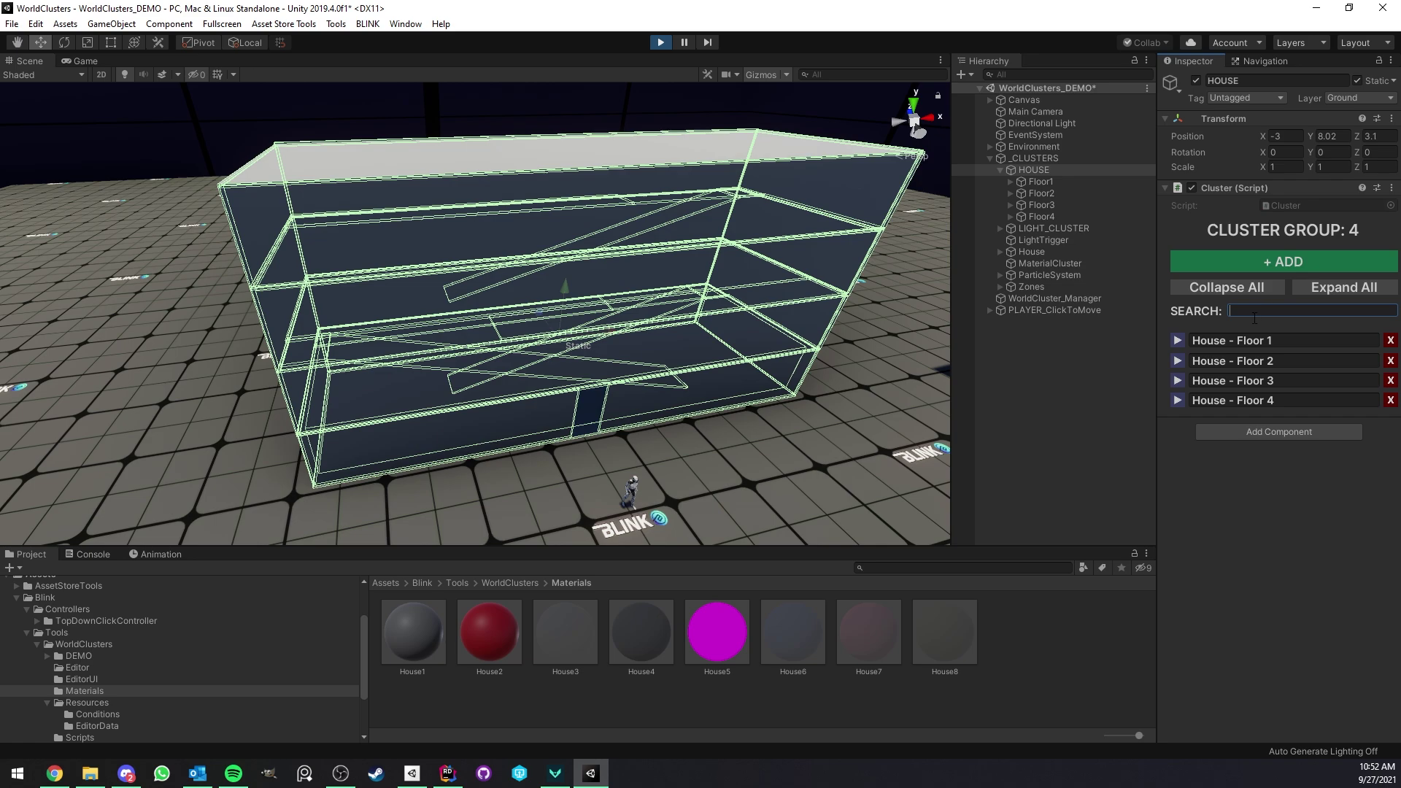
pyautogui.click(1179, 340)
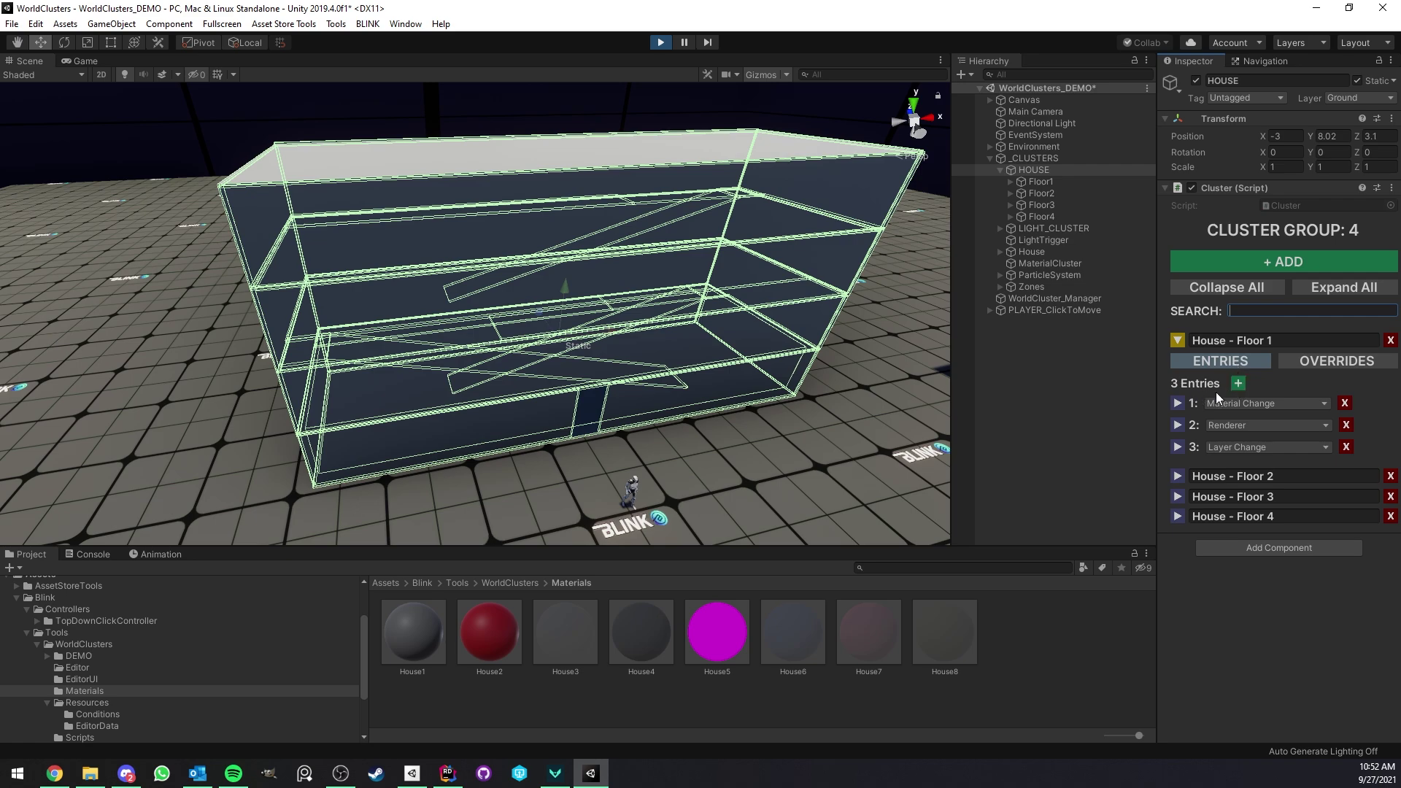
# Add four new entries to the House - Floor 1 cluster group
pyautogui.click(1237, 383)
pyautogui.click(1237, 383)
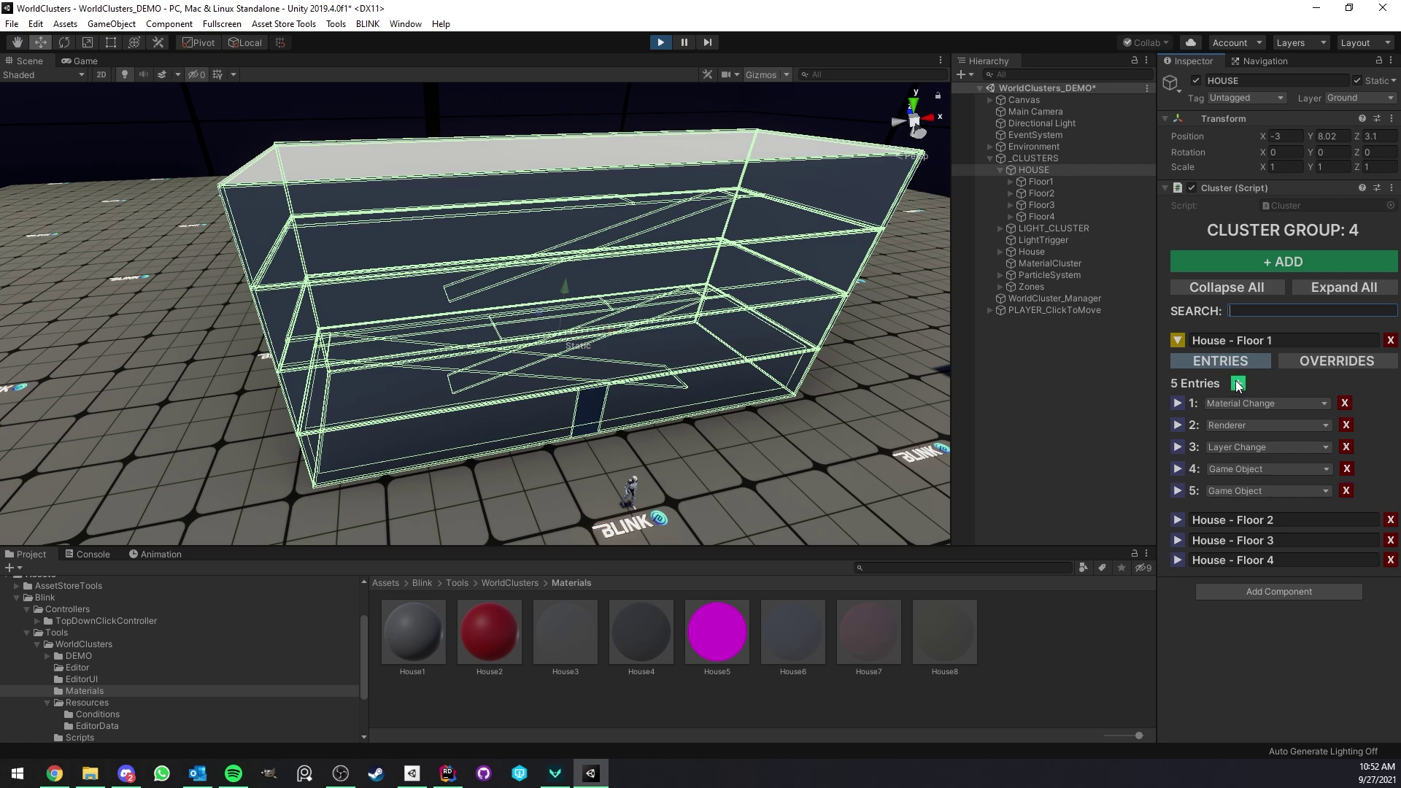
pyautogui.click(1237, 383)
pyautogui.click(1237, 383)
# Delete the four added Game Object entries from the House - Floor 1 group
pyautogui.click(1345, 468)
pyautogui.click(1345, 468)
pyautogui.click(1345, 469)
pyautogui.click(1345, 469)
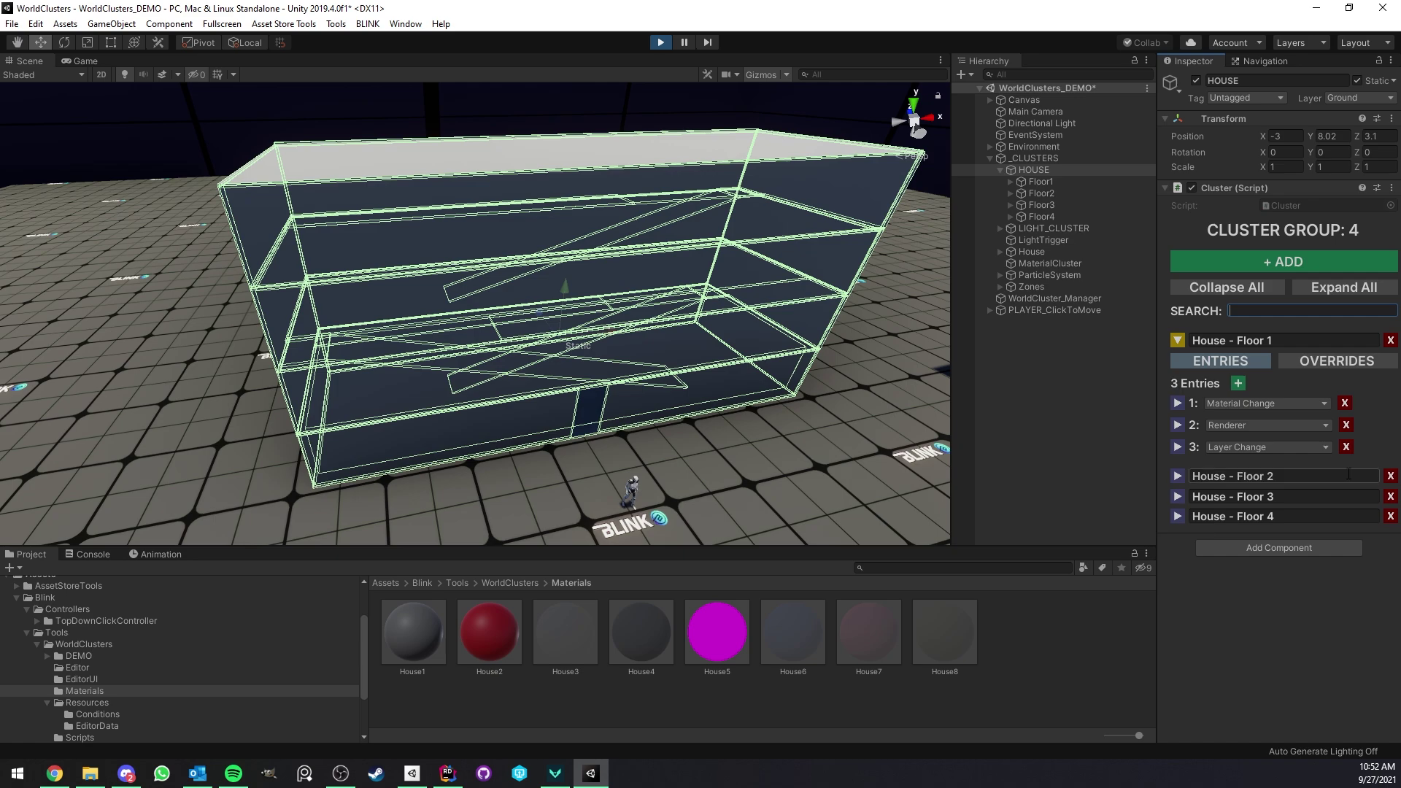
# Review the available types for the first House - Floor 1 entry without changing it, leaving the group expanded
pyautogui.click(1237, 403)
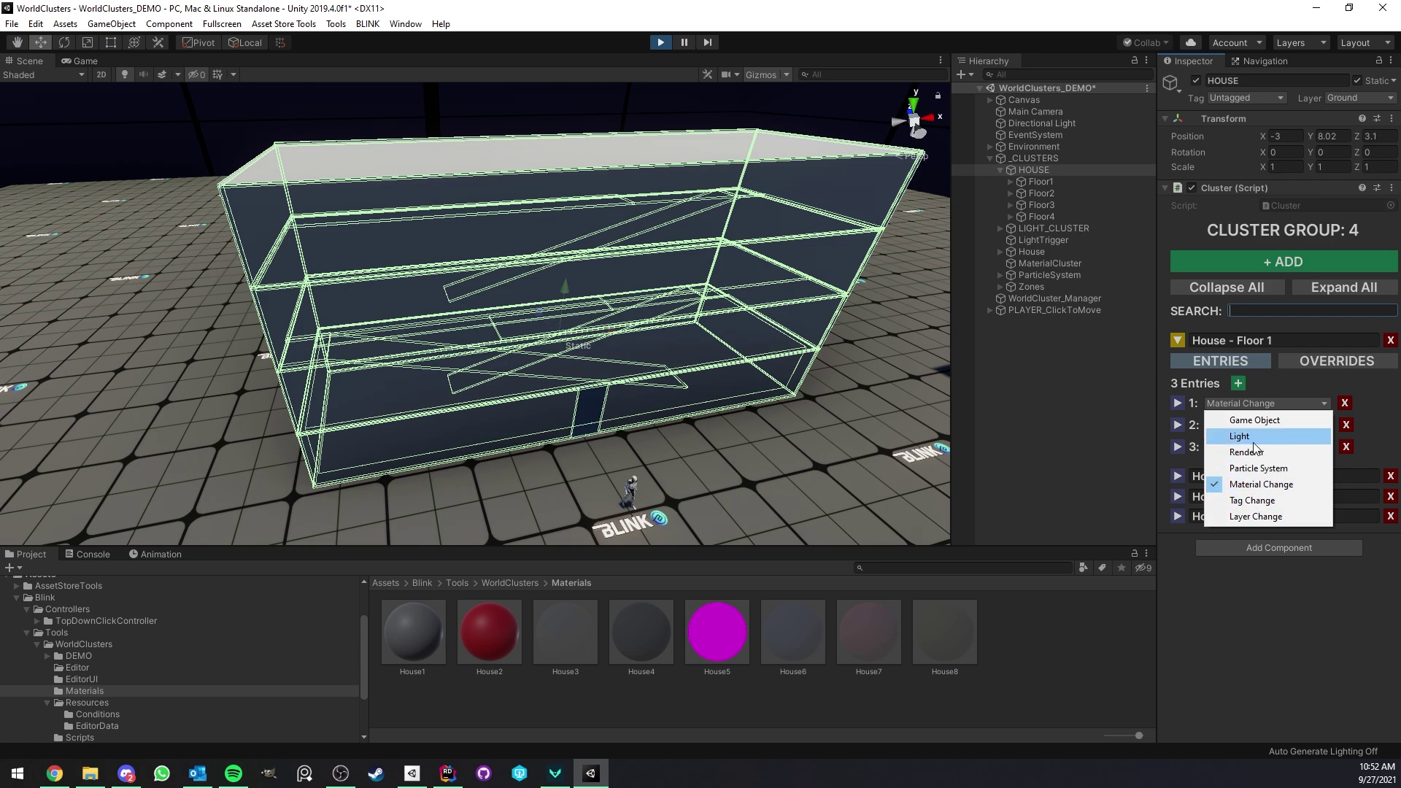
pyautogui.click(1229, 582)
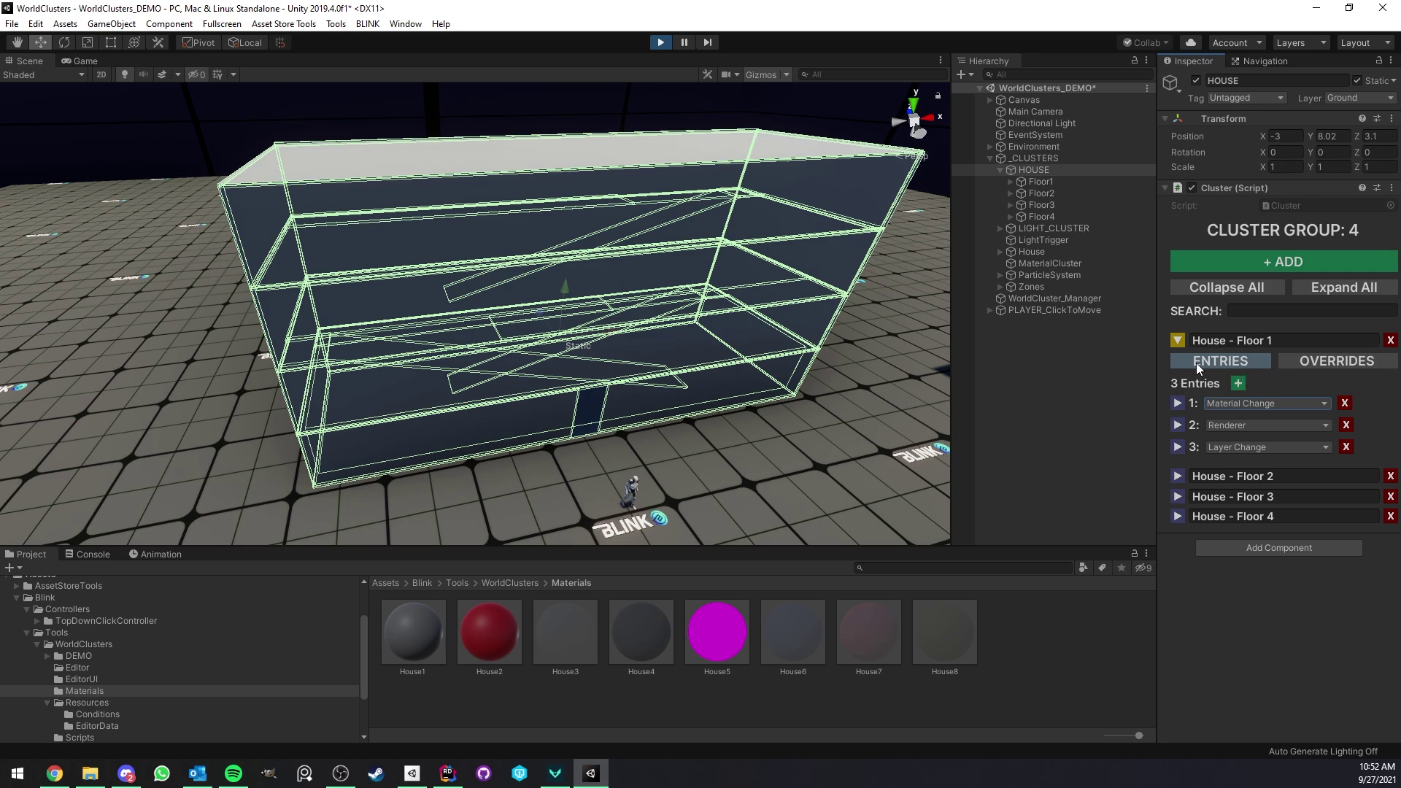
pyautogui.click(1178, 340)
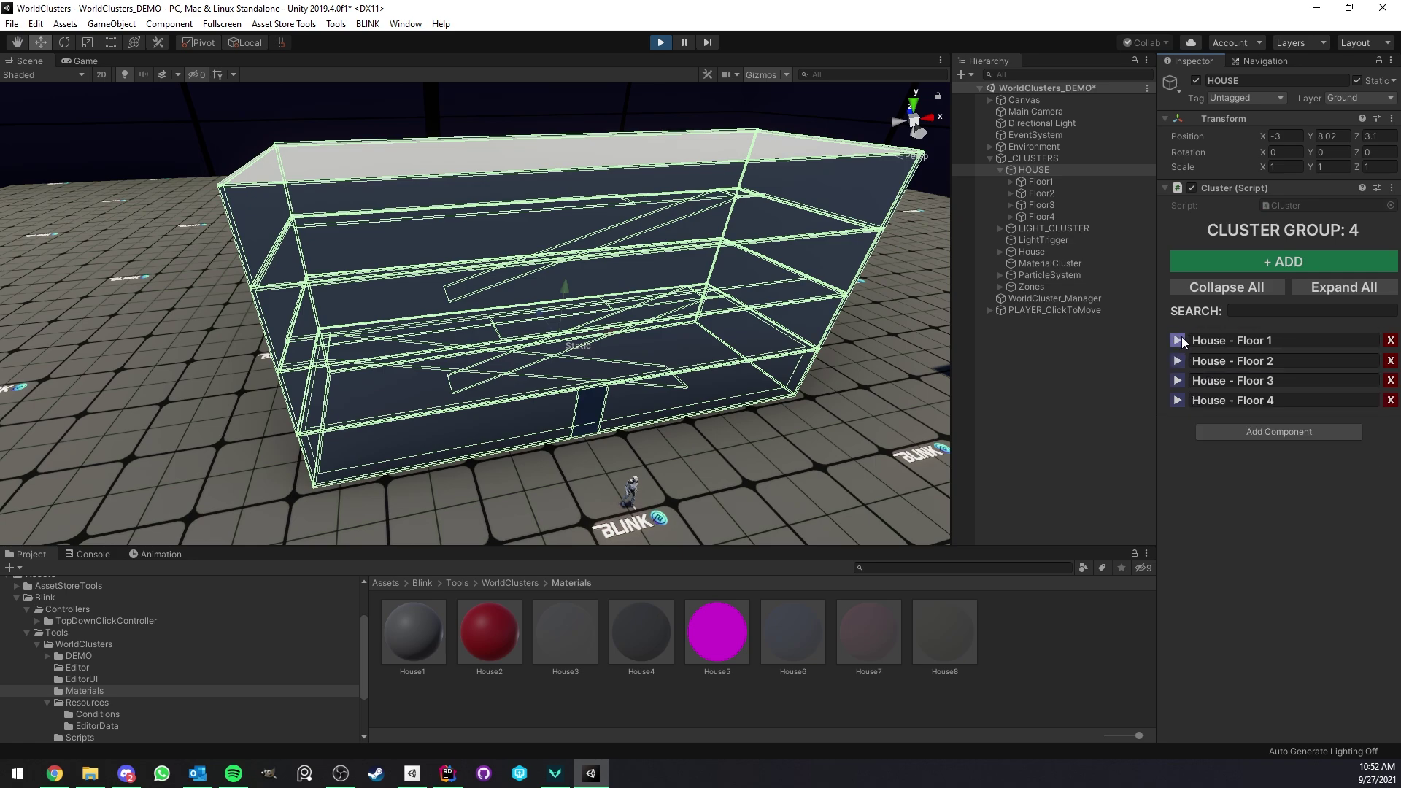
pyautogui.click(1178, 340)
# Walk the character in and out of the house doorway in the Game view to check the Floor 1 trigger
pyautogui.moveTo(596, 314)
pyautogui.mouseDown(button='right')
pyautogui.moveTo(557, 322)
pyautogui.moveTo(635, 343)
pyautogui.moveTo(592, 335)
pyautogui.mouseUp(button='right')
pyautogui.scroll(3, 593, 340)
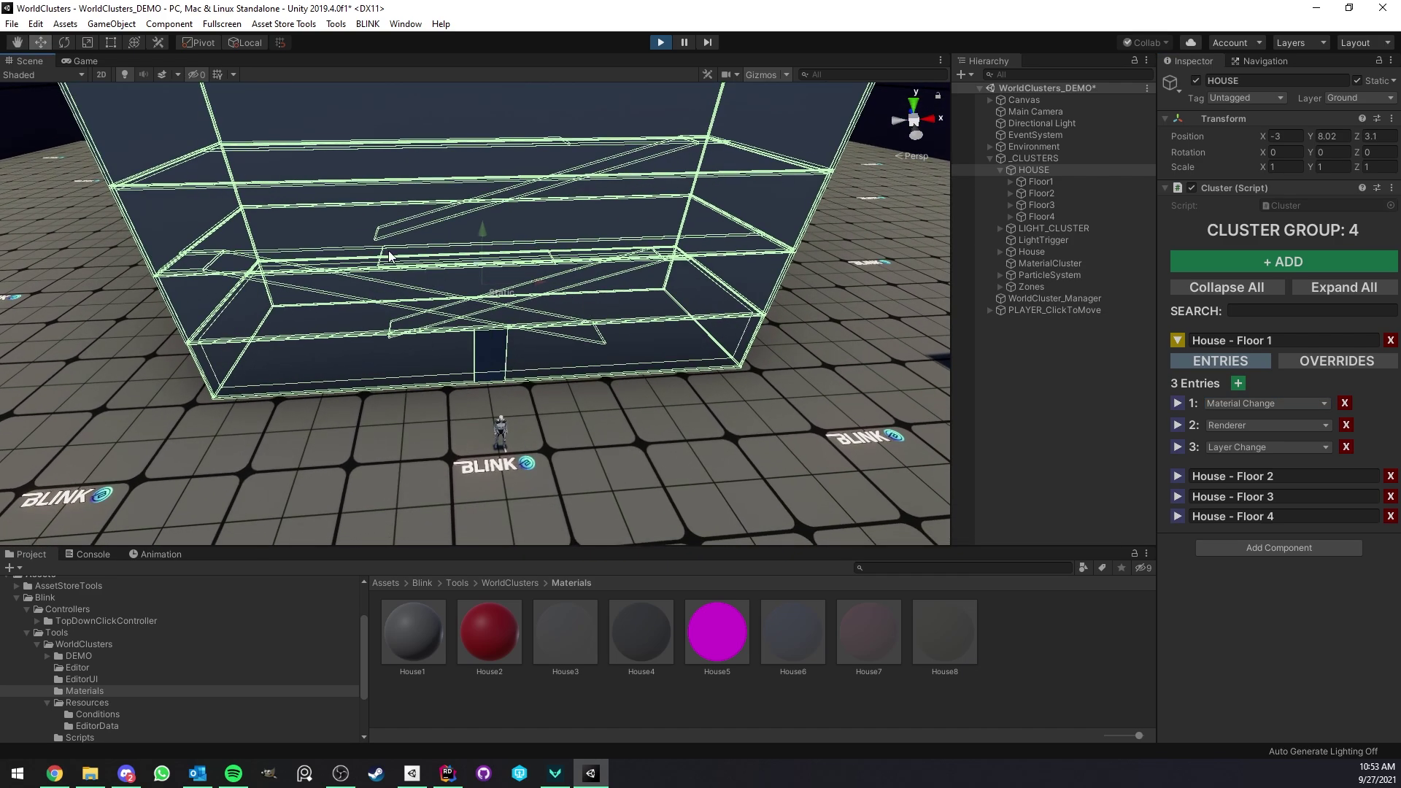
pyautogui.click(85, 61)
pyautogui.click(479, 230)
pyautogui.click(474, 377)
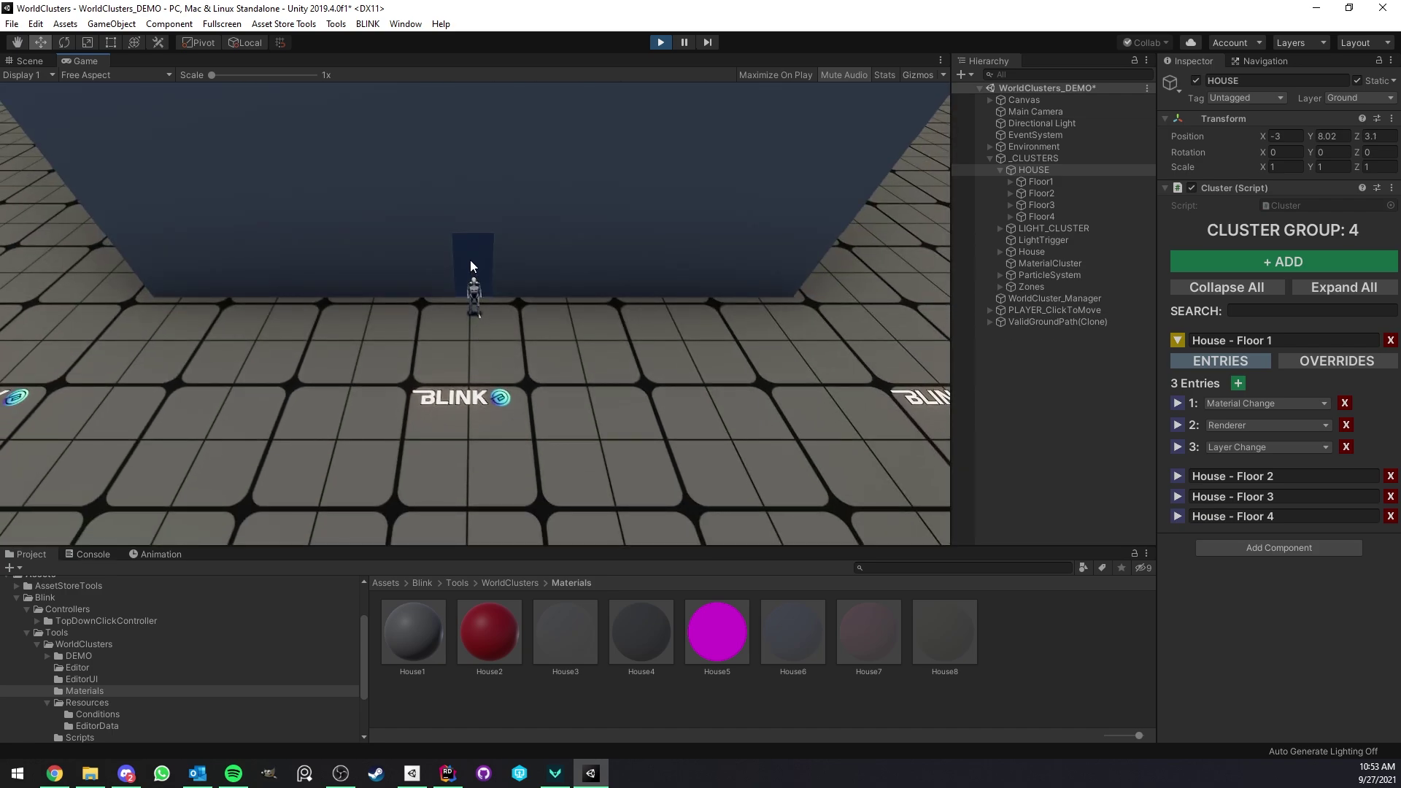
pyautogui.click(470, 260)
pyautogui.click(475, 257)
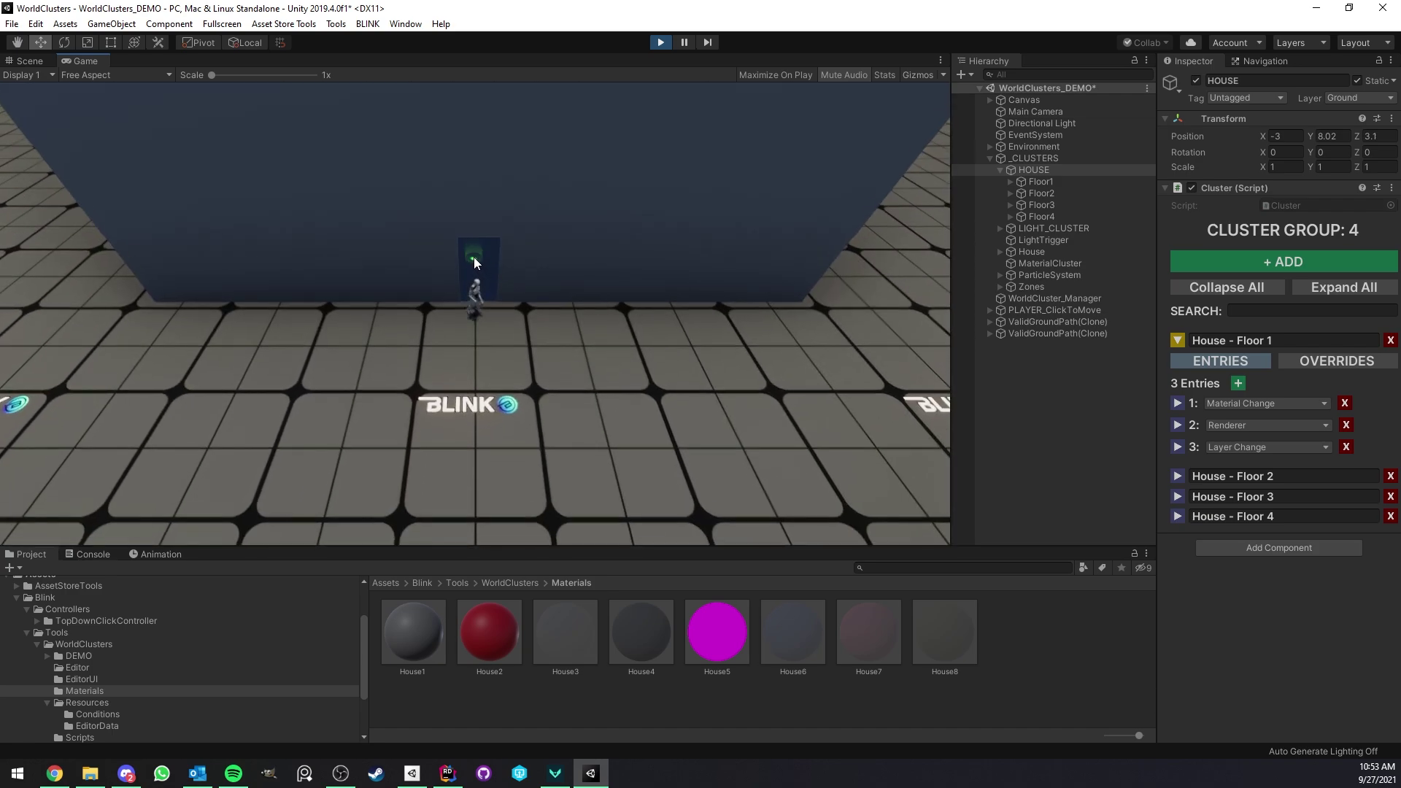
pyautogui.click(484, 393)
pyautogui.click(470, 255)
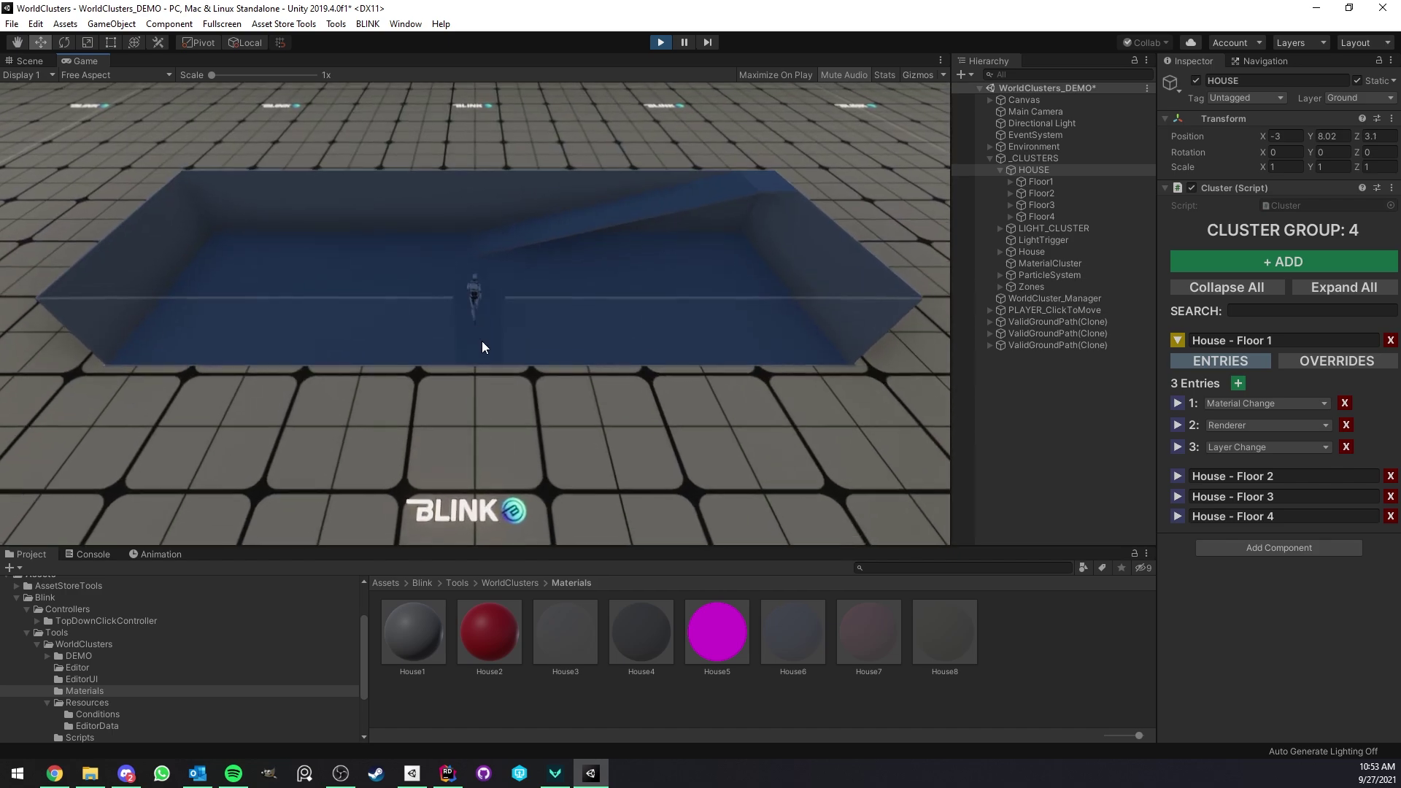
pyautogui.click(473, 404)
pyautogui.click(477, 255)
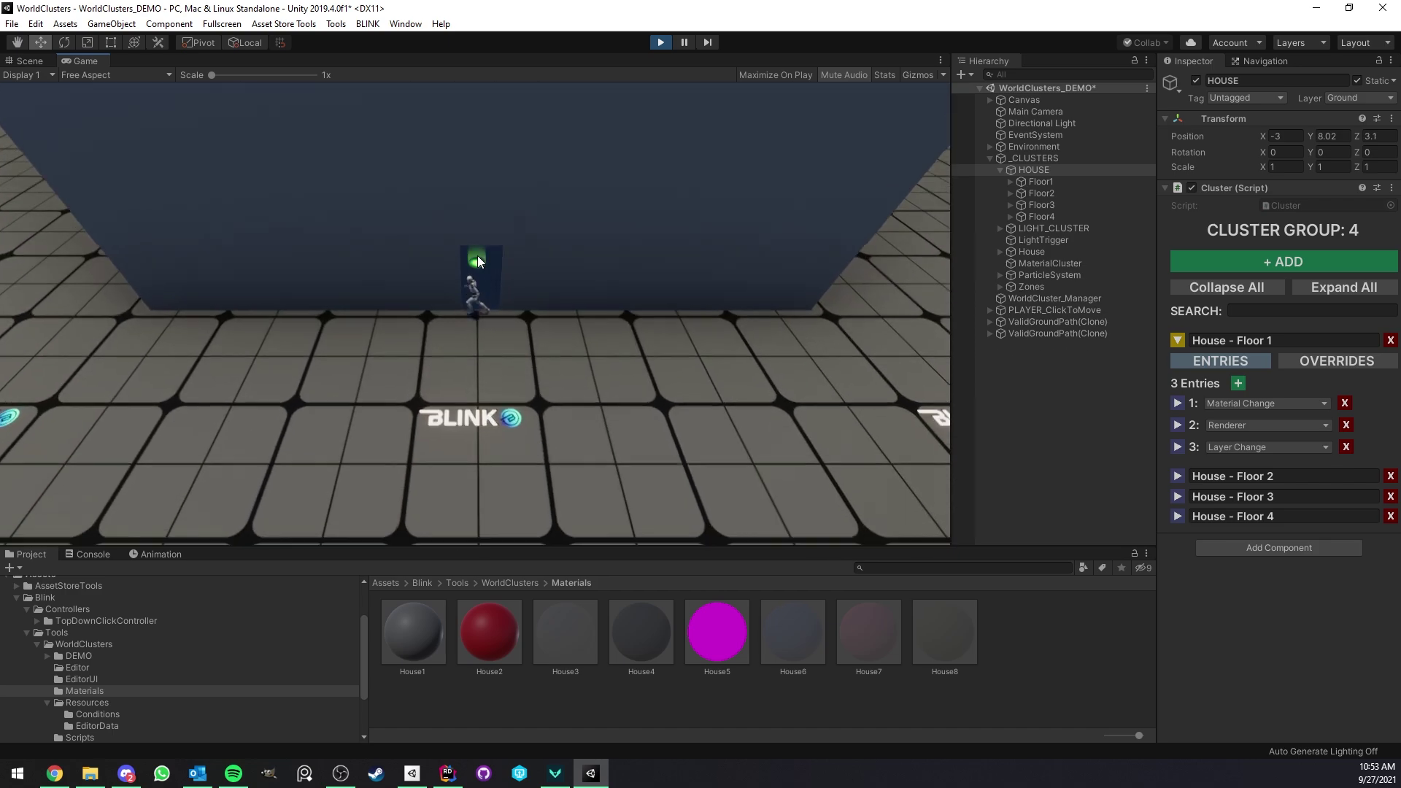
pyautogui.click(477, 403)
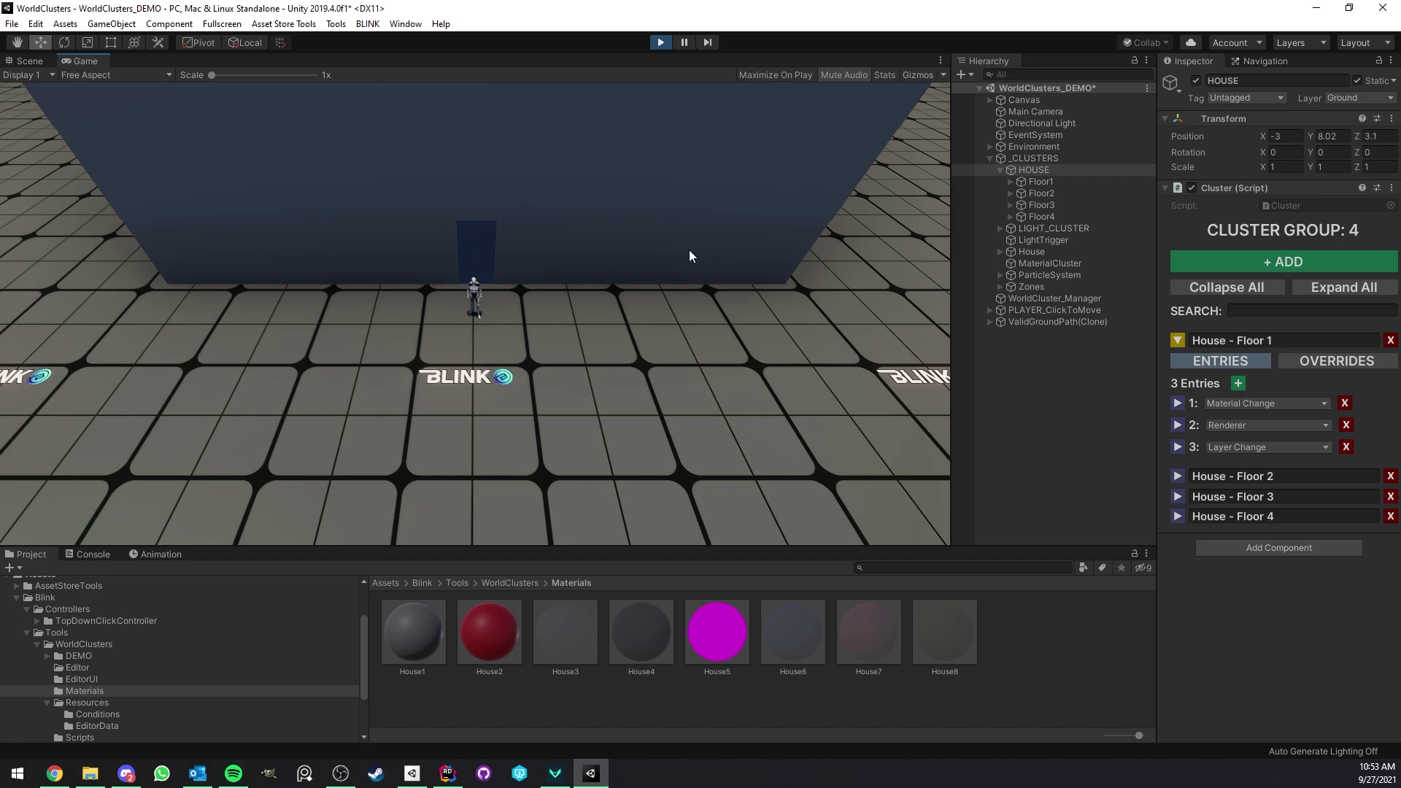
# Select the ClusterCollider object under Floor1 and examine its trigger box around the ground floor in the Scene view
pyautogui.click(1010, 182)
pyautogui.click(1037, 191)
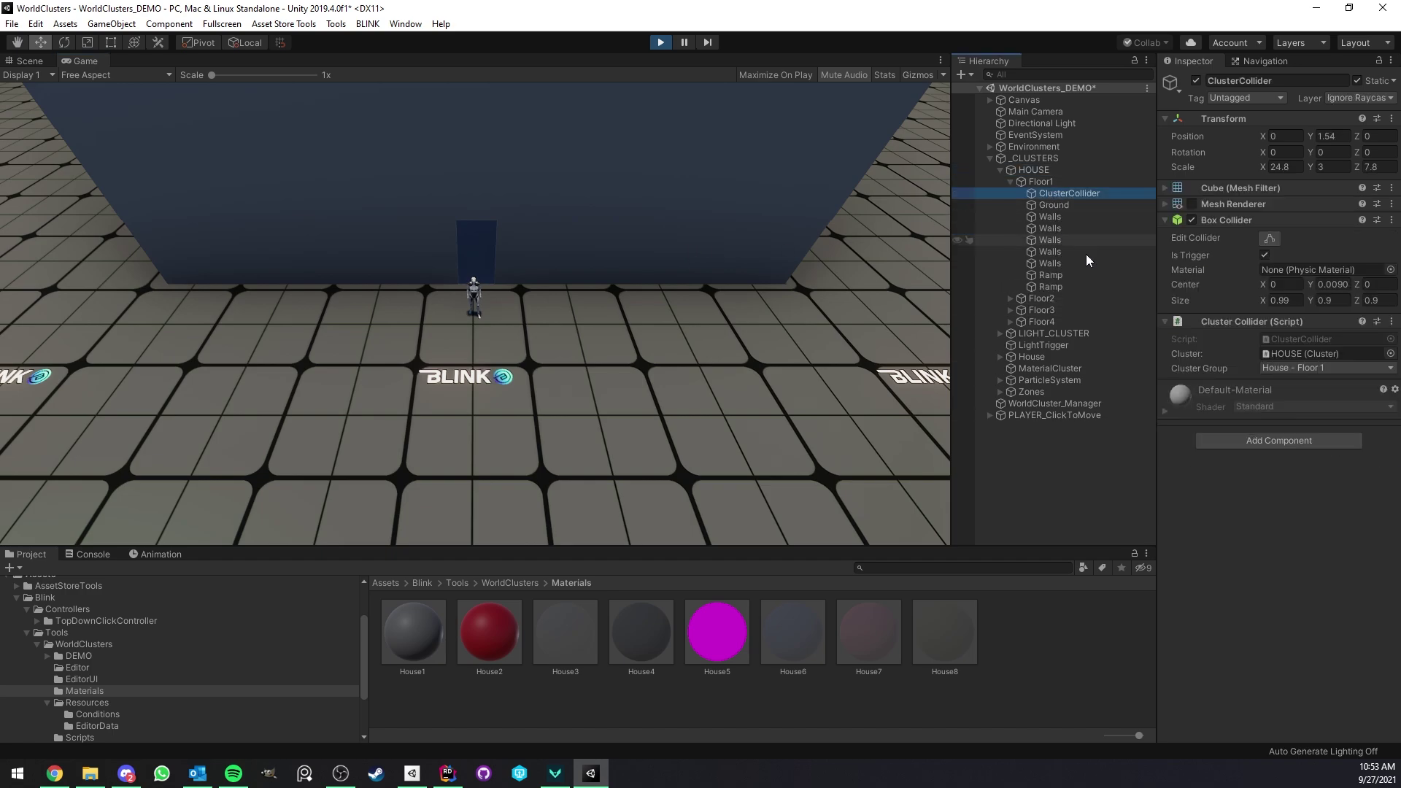
pyautogui.click(30, 61)
pyautogui.moveTo(350, 222); pyautogui.dragTo(628, 143, button='middle')
pyautogui.scroll(4, 470, 292)
pyautogui.moveTo(476, 222); pyautogui.dragTo(547, 189, button='middle')
pyautogui.moveTo(734, 268); pyautogui.dragTo(459, 287, button='middle')
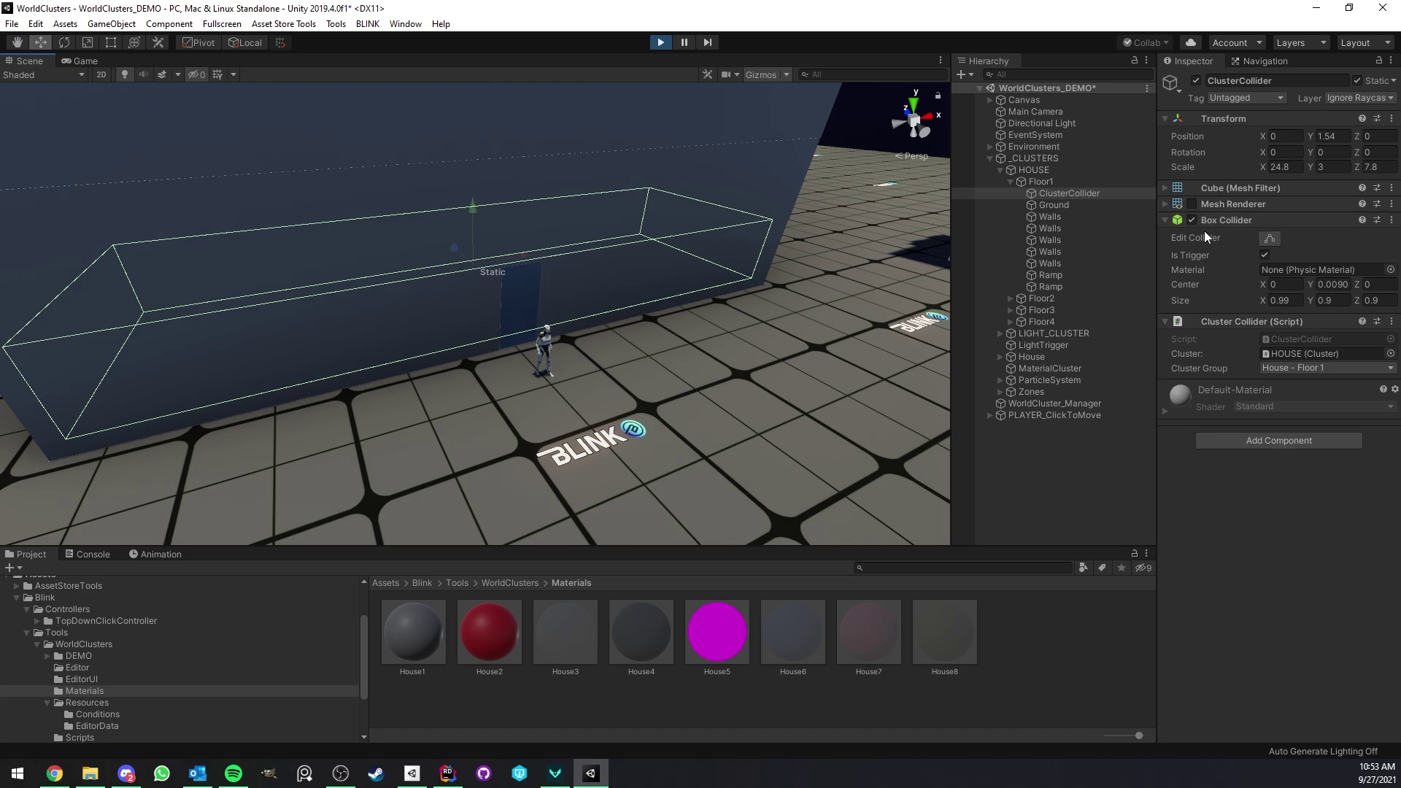
# Remove the Cluster Collider script from Floor1's ClusterCollider and test by walking the character in and out of the house
pyautogui.rightClick(1241, 321)
pyautogui.click(1273, 352)
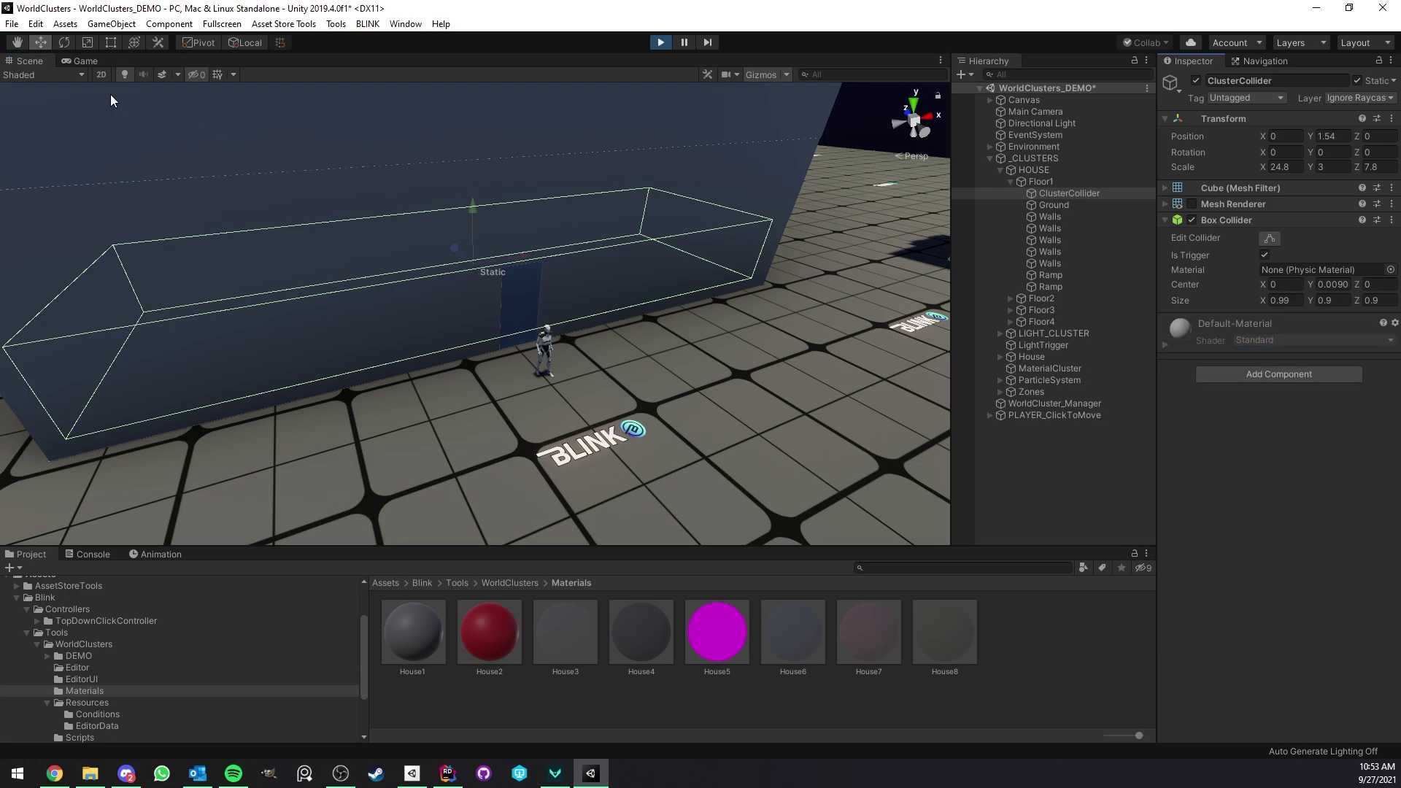
pyautogui.click(81, 62)
pyautogui.click(475, 249)
pyautogui.click(484, 383)
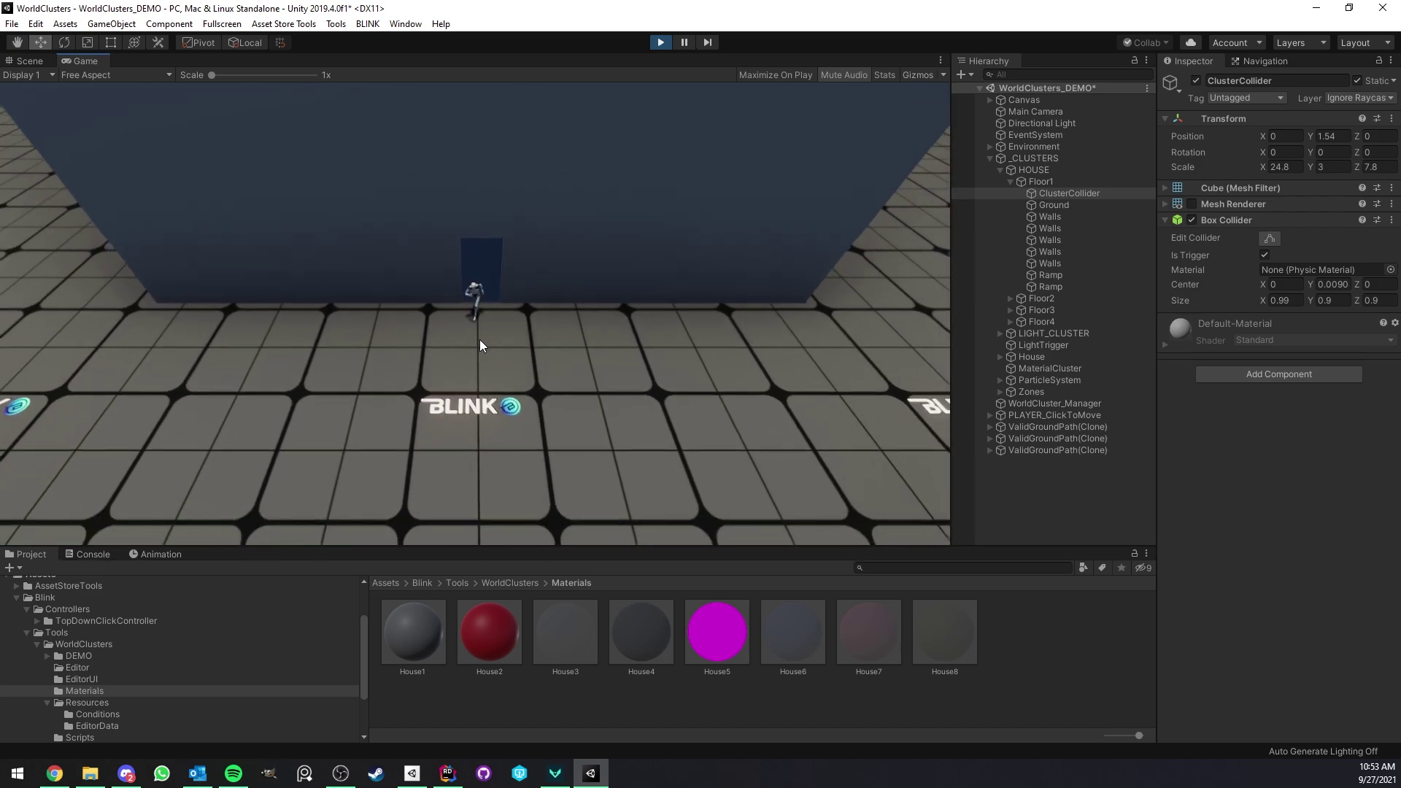
# Add a Cluster Collider component to Floor1's ClusterCollider and assign HOUSE as its cluster
pyautogui.click(1239, 374)
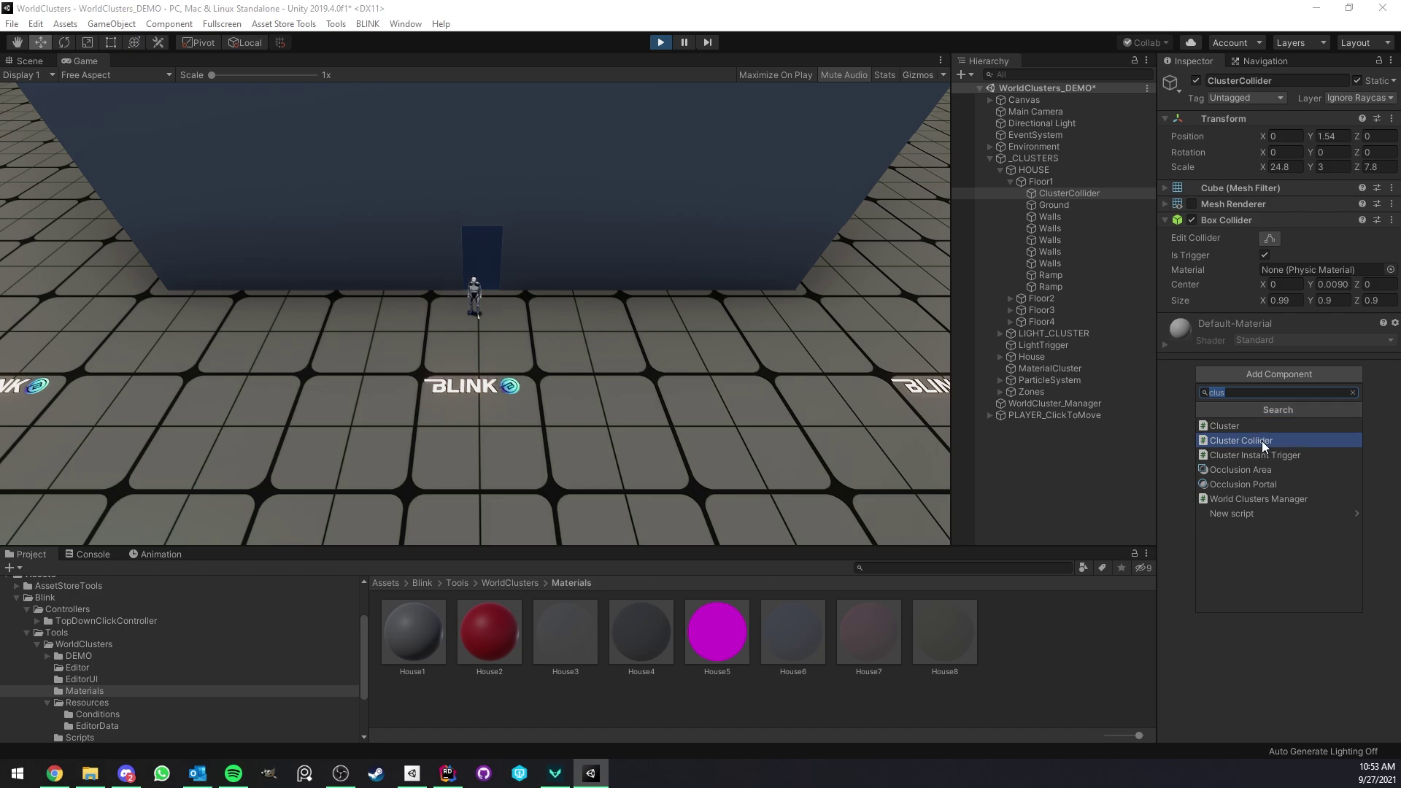
pyautogui.press('BackSpace')
pyautogui.write('clu')
pyautogui.click(1263, 442)
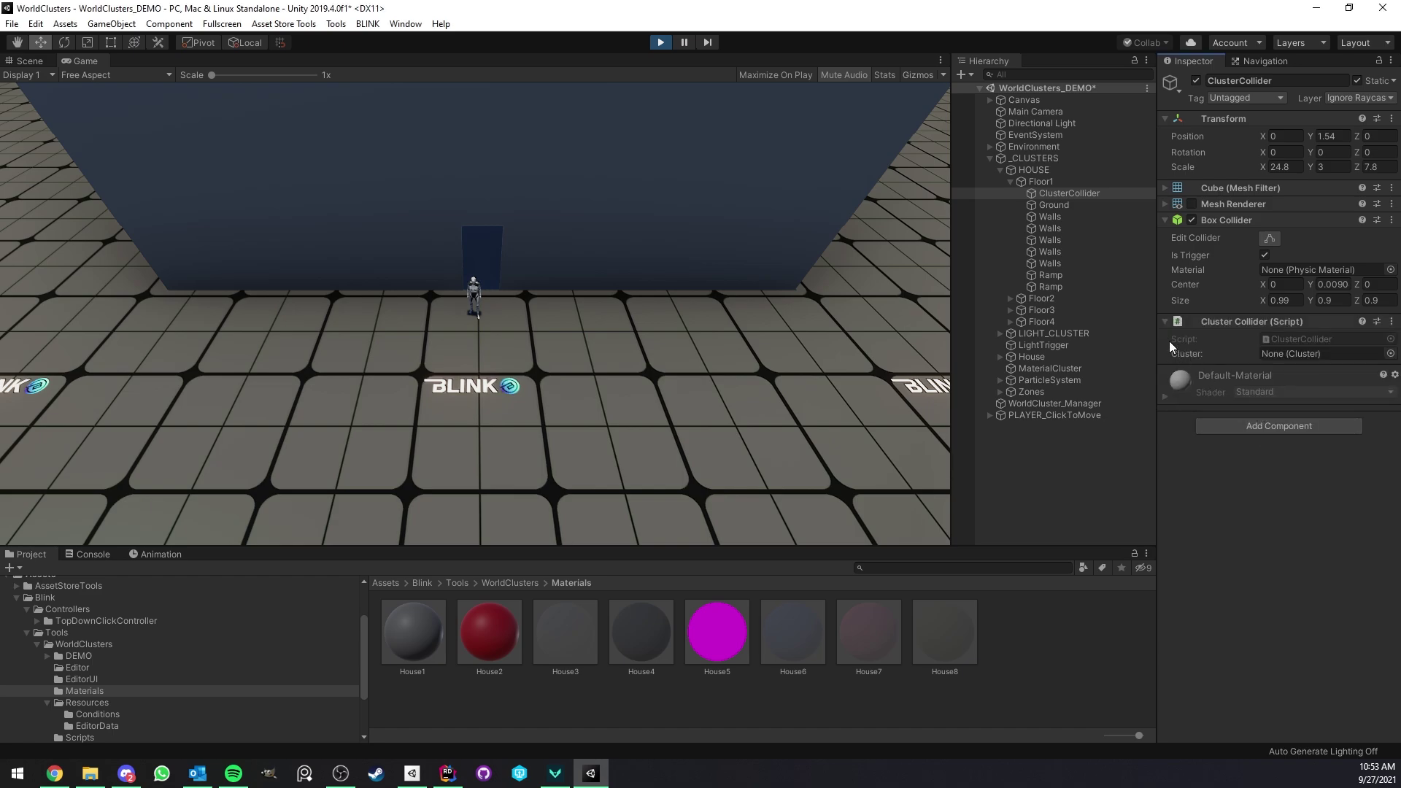
pyautogui.moveTo(1029, 169); pyautogui.dragTo(1283, 353)
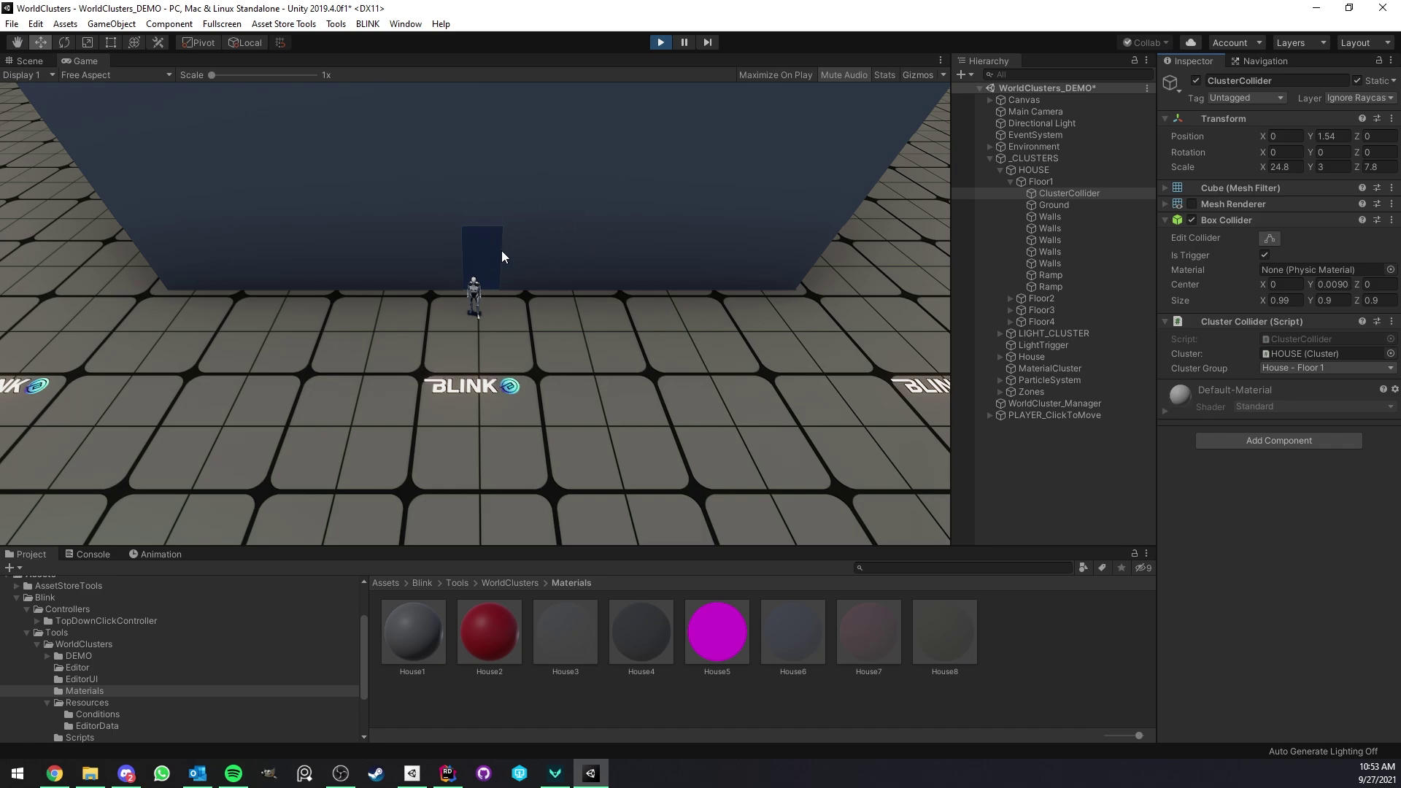
# Set the ClusterCollider's cluster group to House - Floor 2 and test it by walking the character in and out
pyautogui.click(1043, 169)
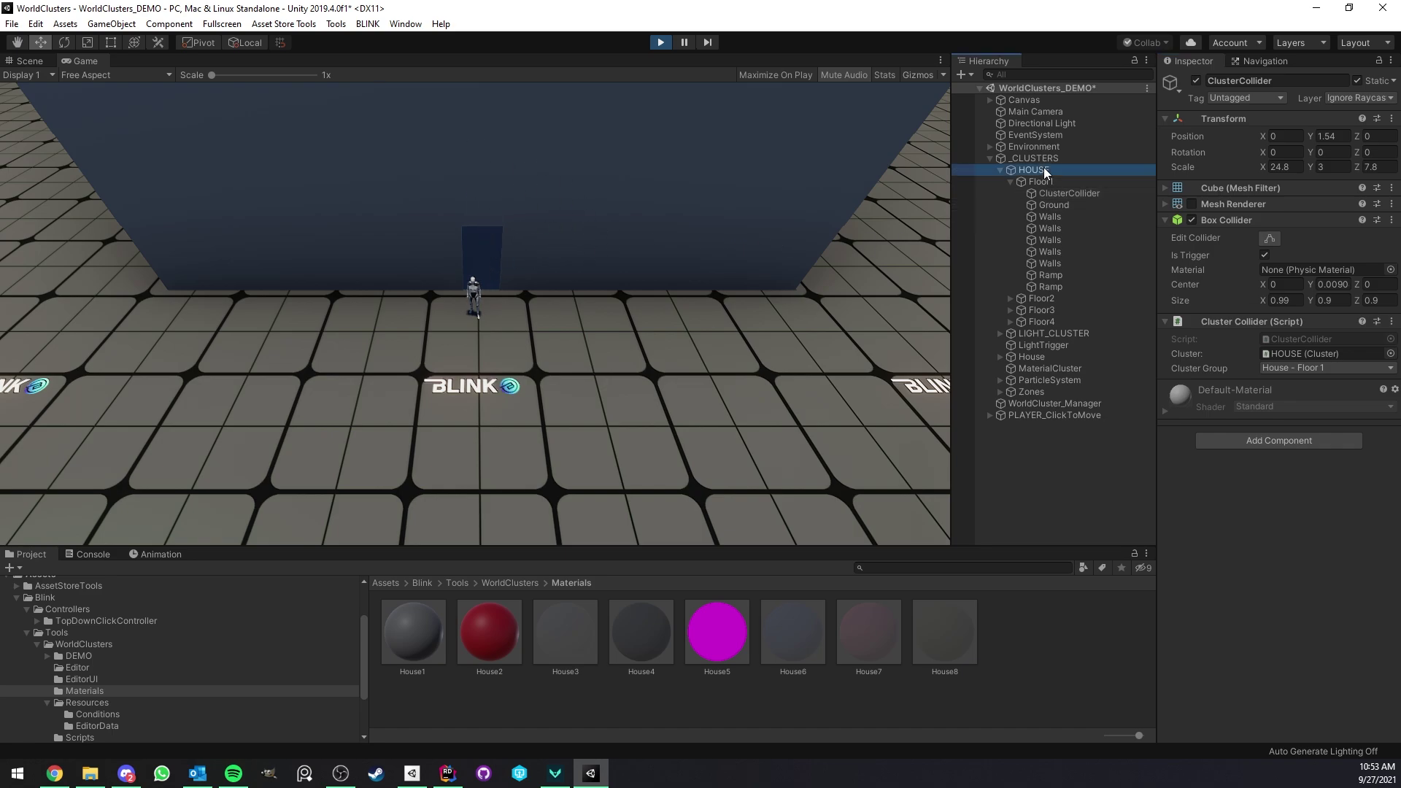
pyautogui.click(1072, 192)
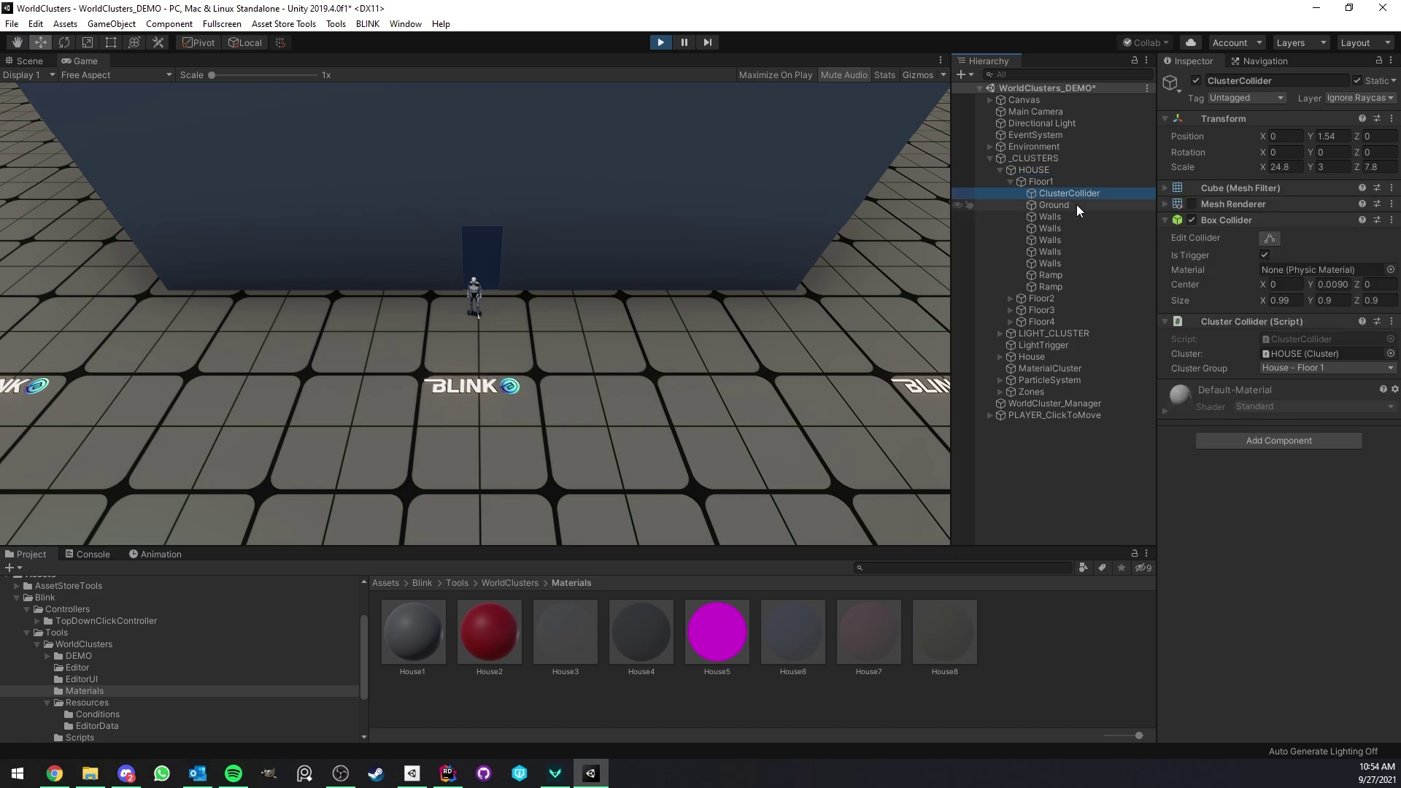
pyautogui.click(1302, 367)
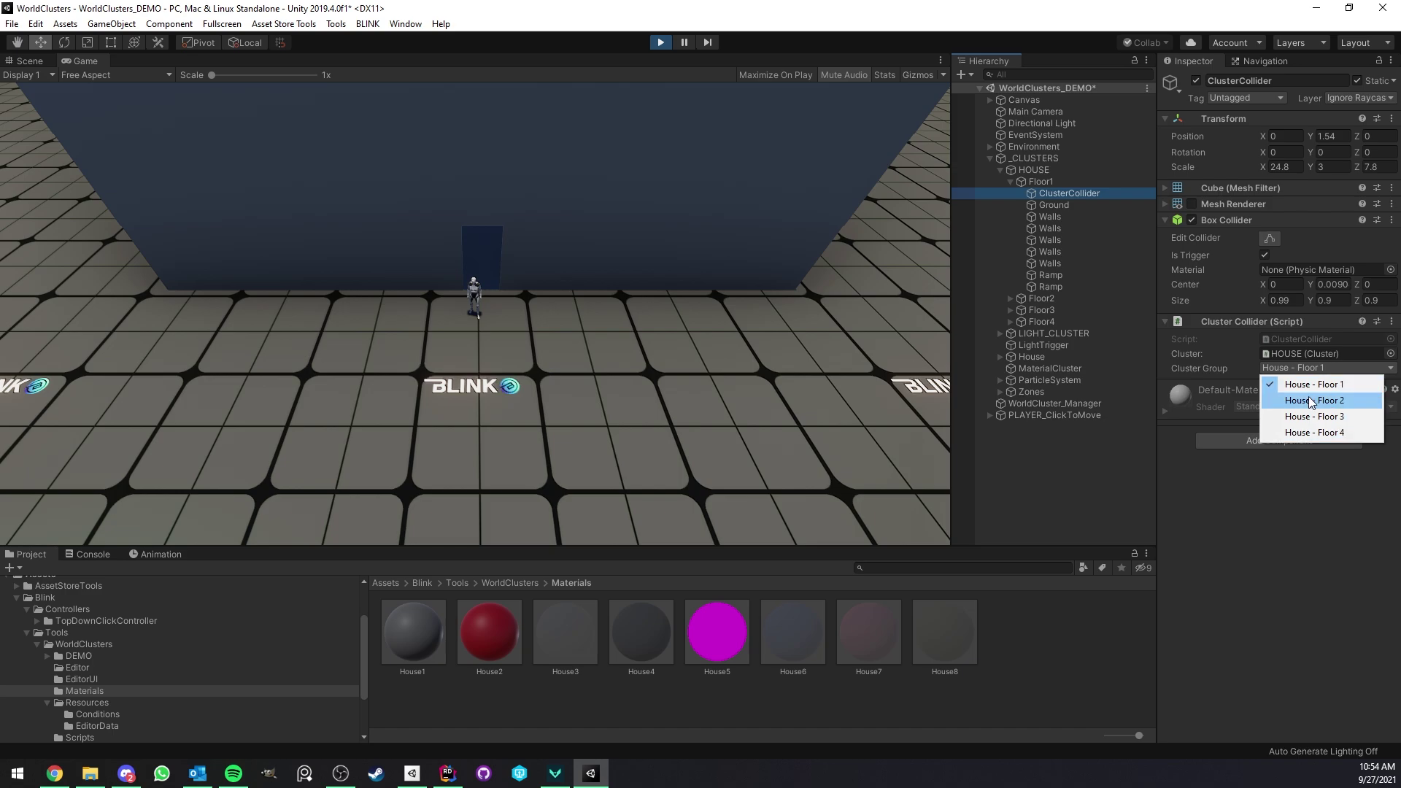
pyautogui.click(1311, 400)
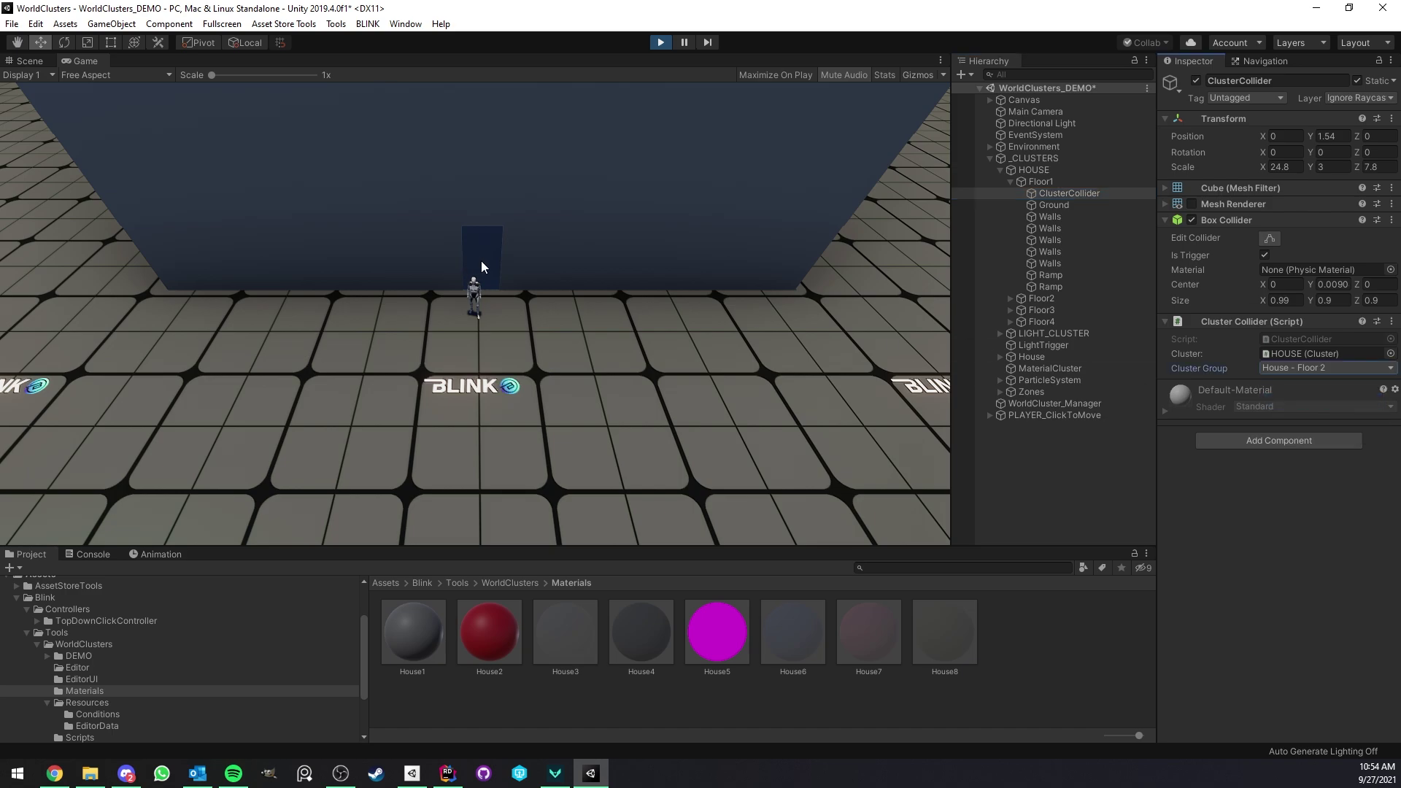
pyautogui.click(479, 256)
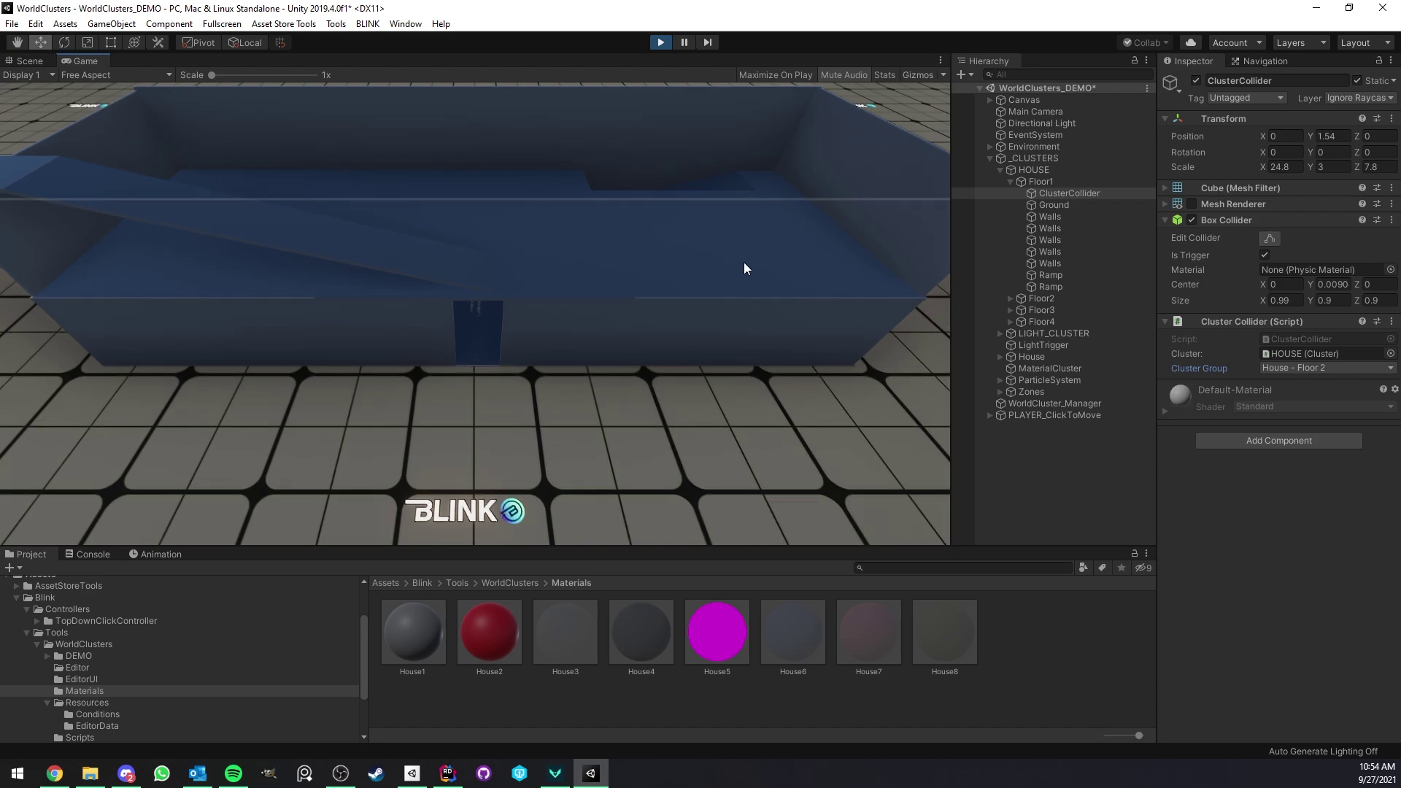
pyautogui.click(481, 389)
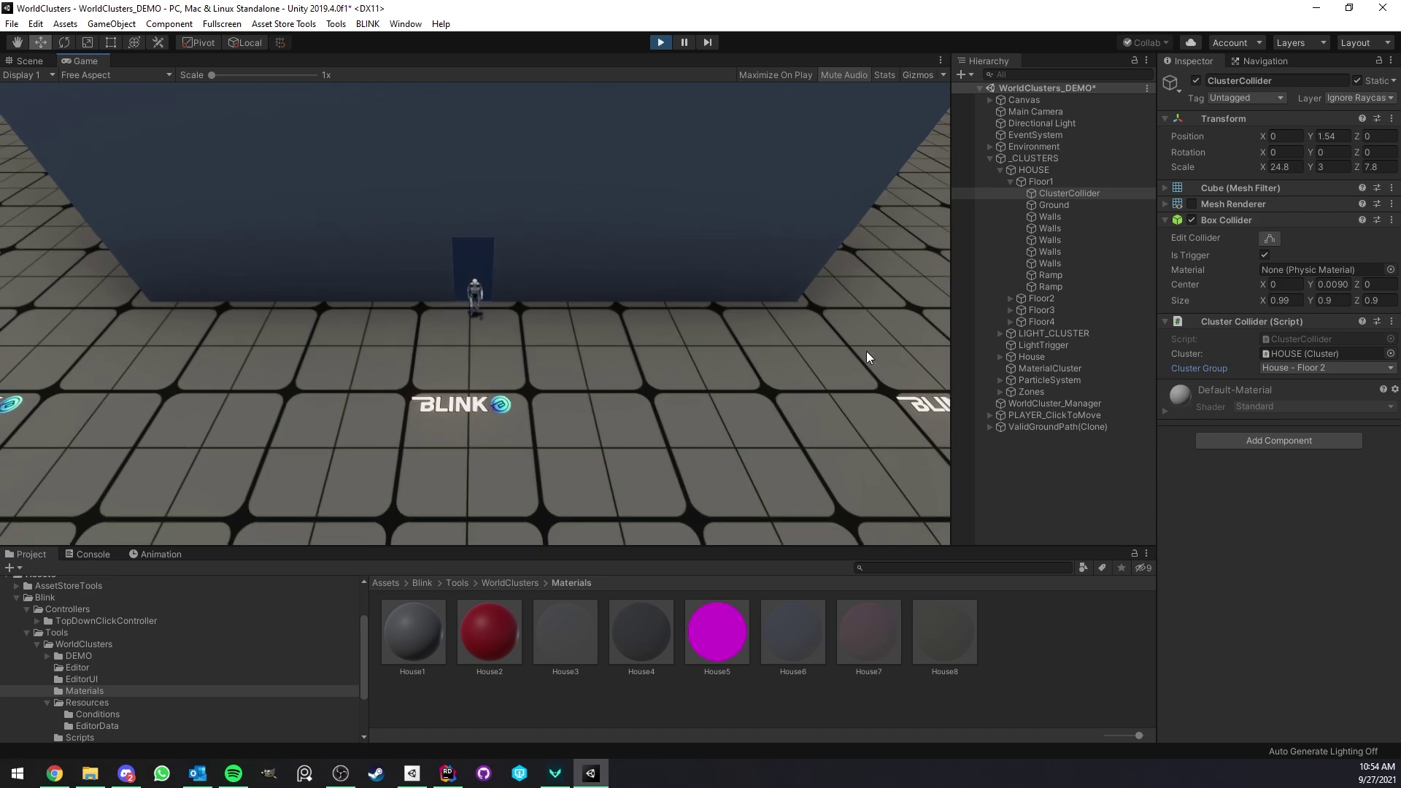
# Set the cluster group to House - Floor 1 and walk the character in and out of the house repeatedly
pyautogui.click(1313, 368)
pyautogui.click(1314, 384)
pyautogui.click(475, 269)
pyautogui.click(469, 379)
pyautogui.click(474, 274)
pyautogui.click(487, 382)
pyautogui.click(466, 247)
pyautogui.click(471, 379)
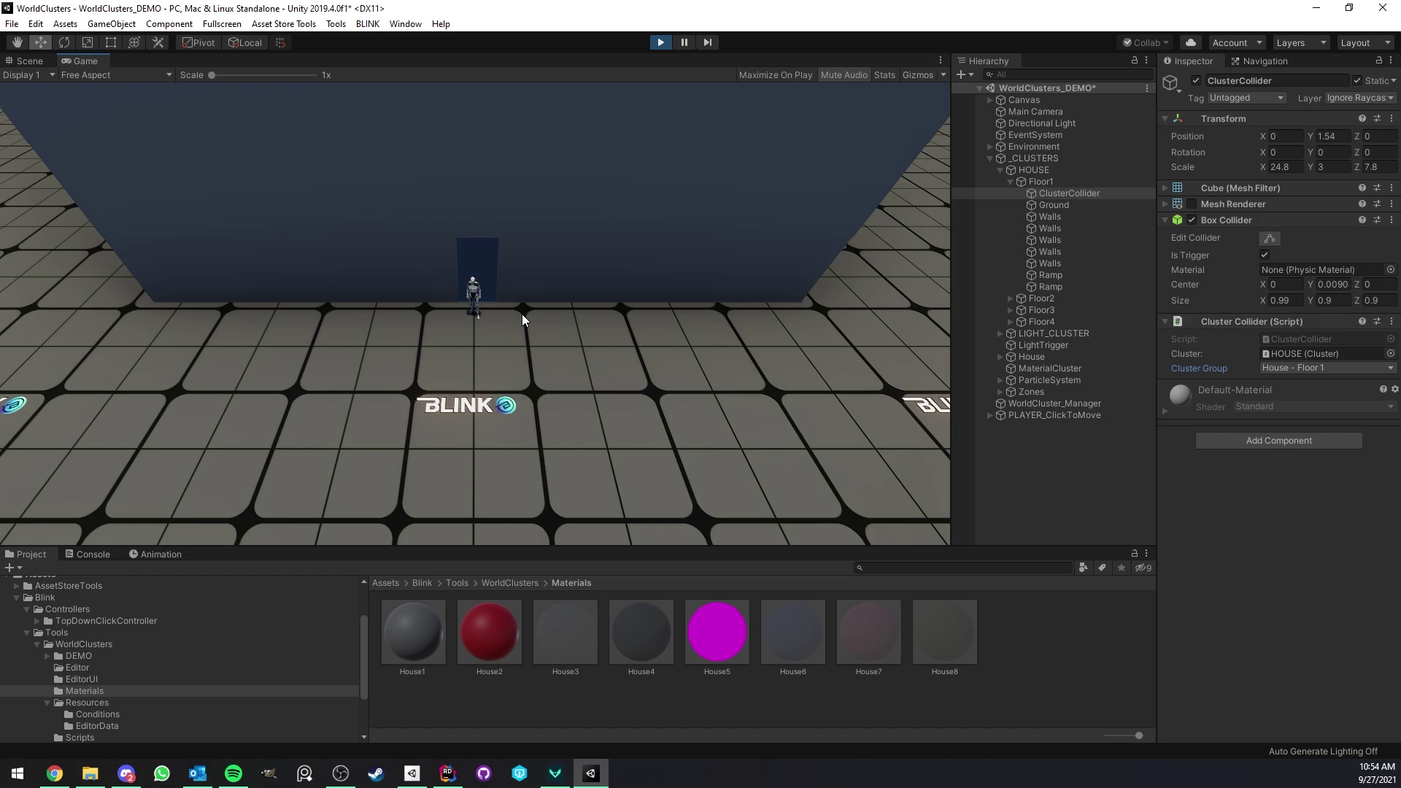
# Move the character to the red light trigger in full-screen play, and return to the editor layout
pyautogui.press('F12')
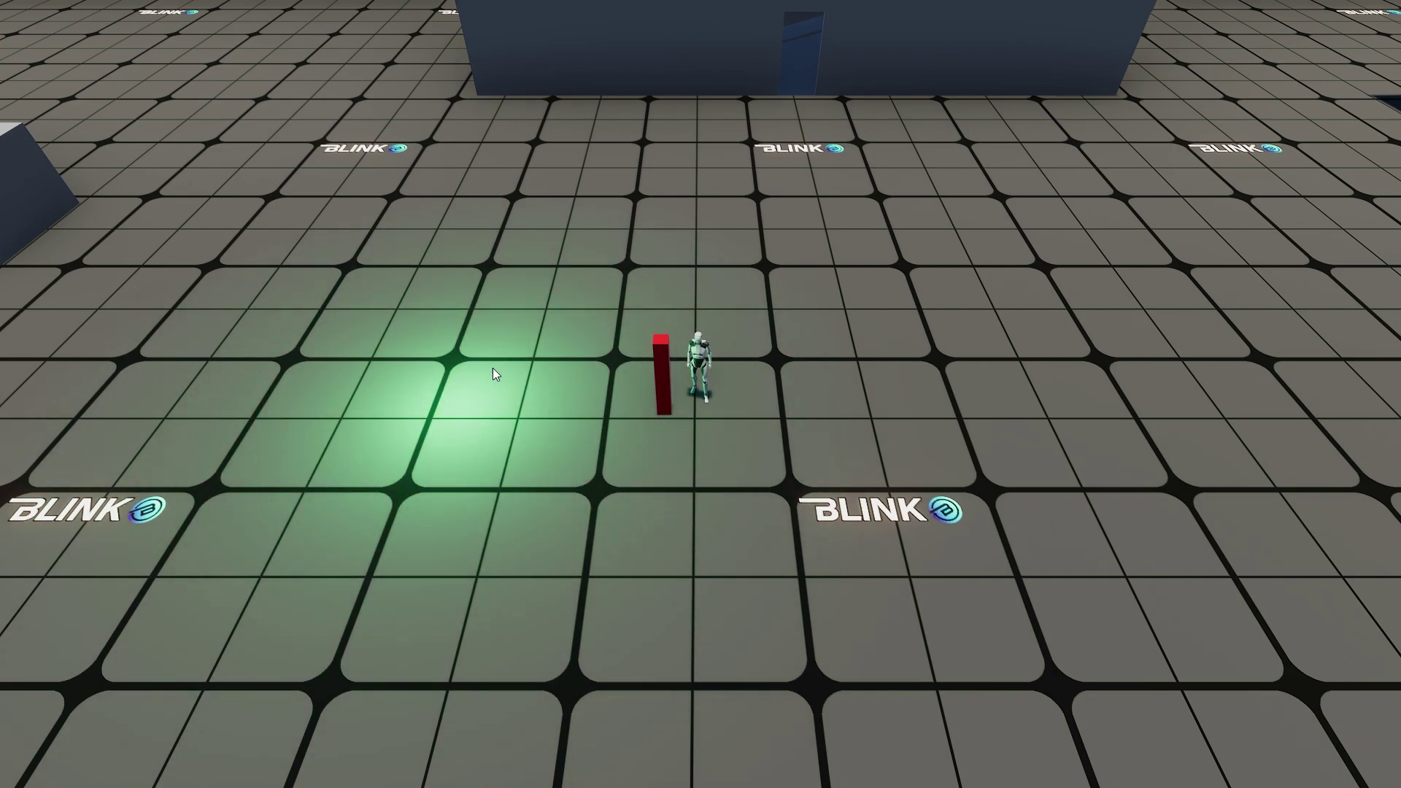
pyautogui.press('F10')
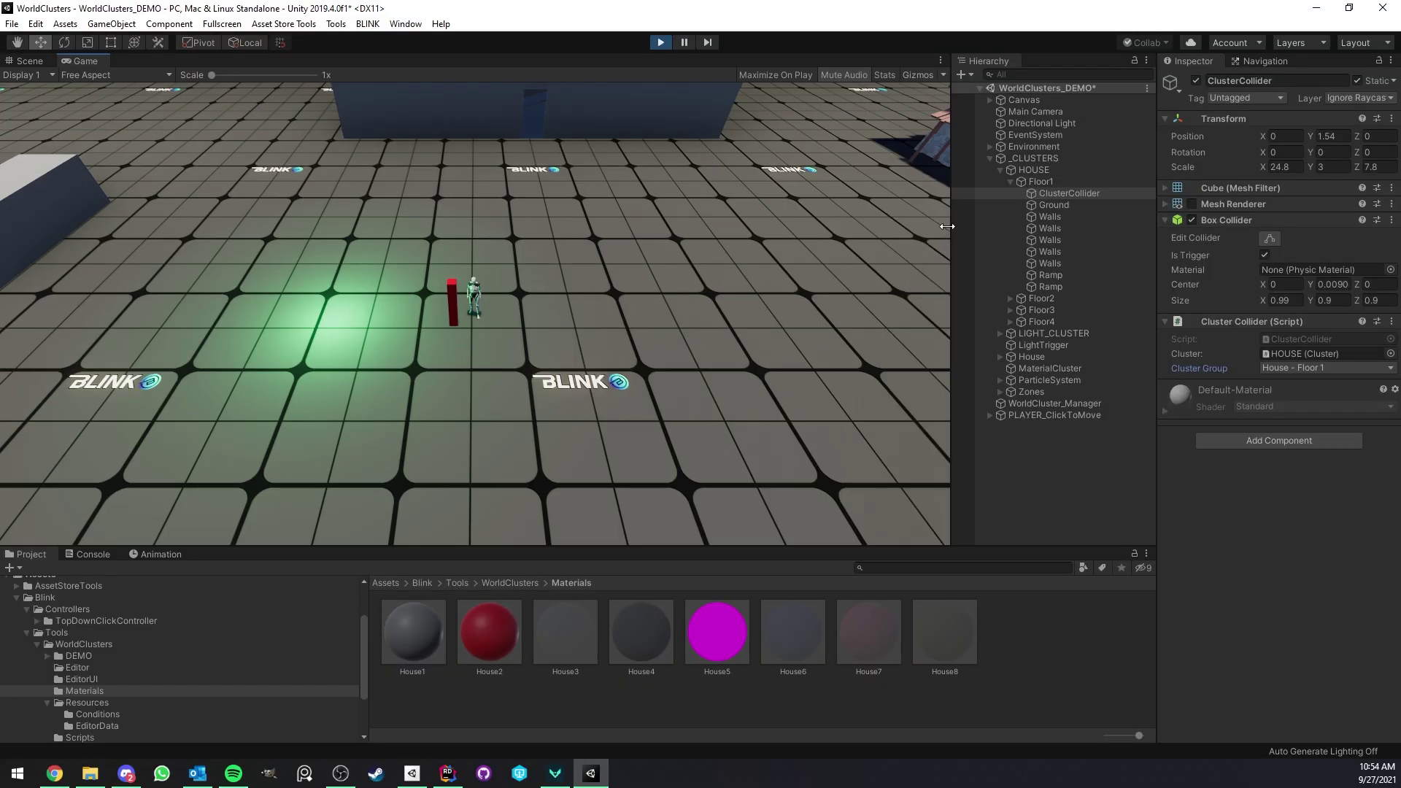
# Collapse HOUSE, select the LightTrigger object, frame it in the Scene view and return to the Game view
pyautogui.click(1000, 170)
pyautogui.click(1056, 184)
pyautogui.click(1054, 194)
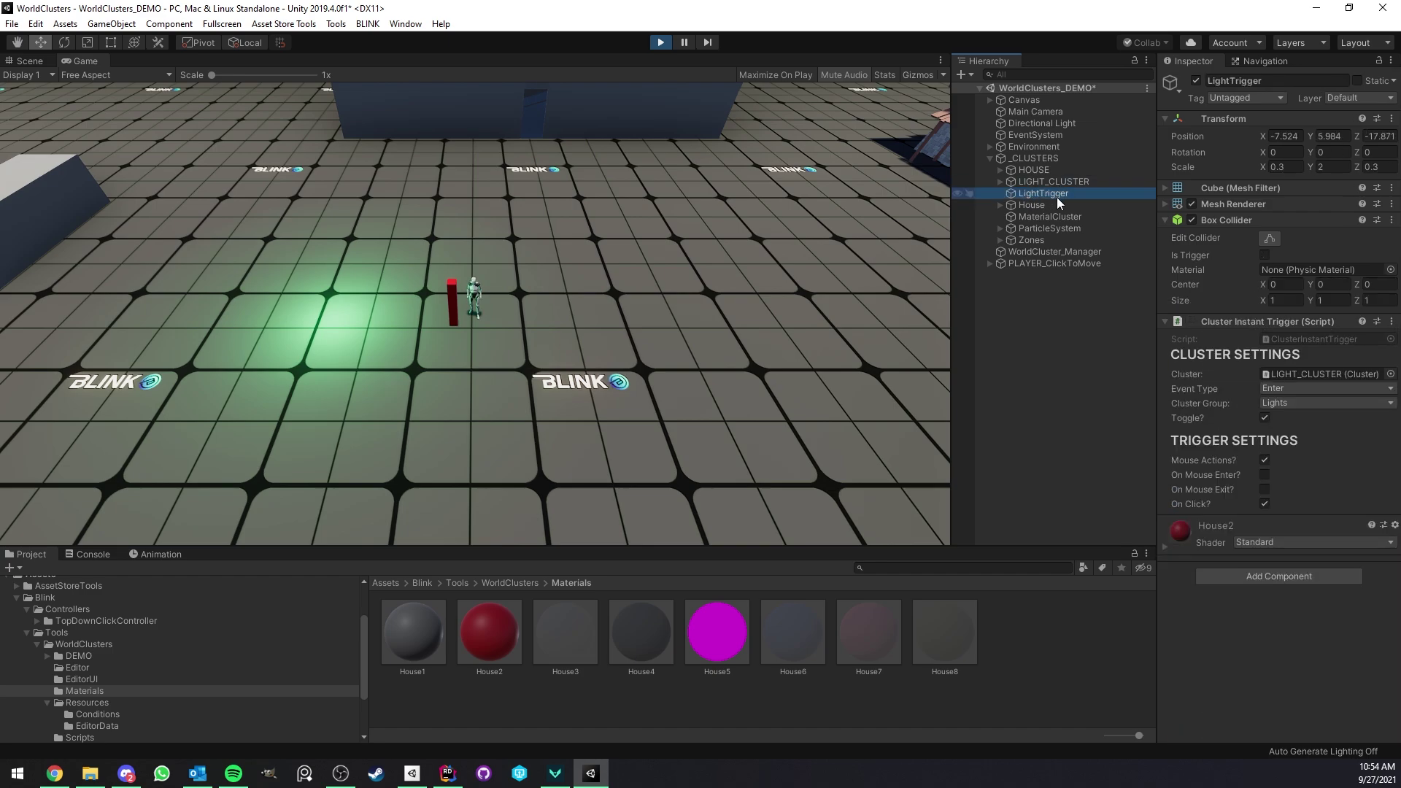
pyautogui.hotkey('ctrl', '1')
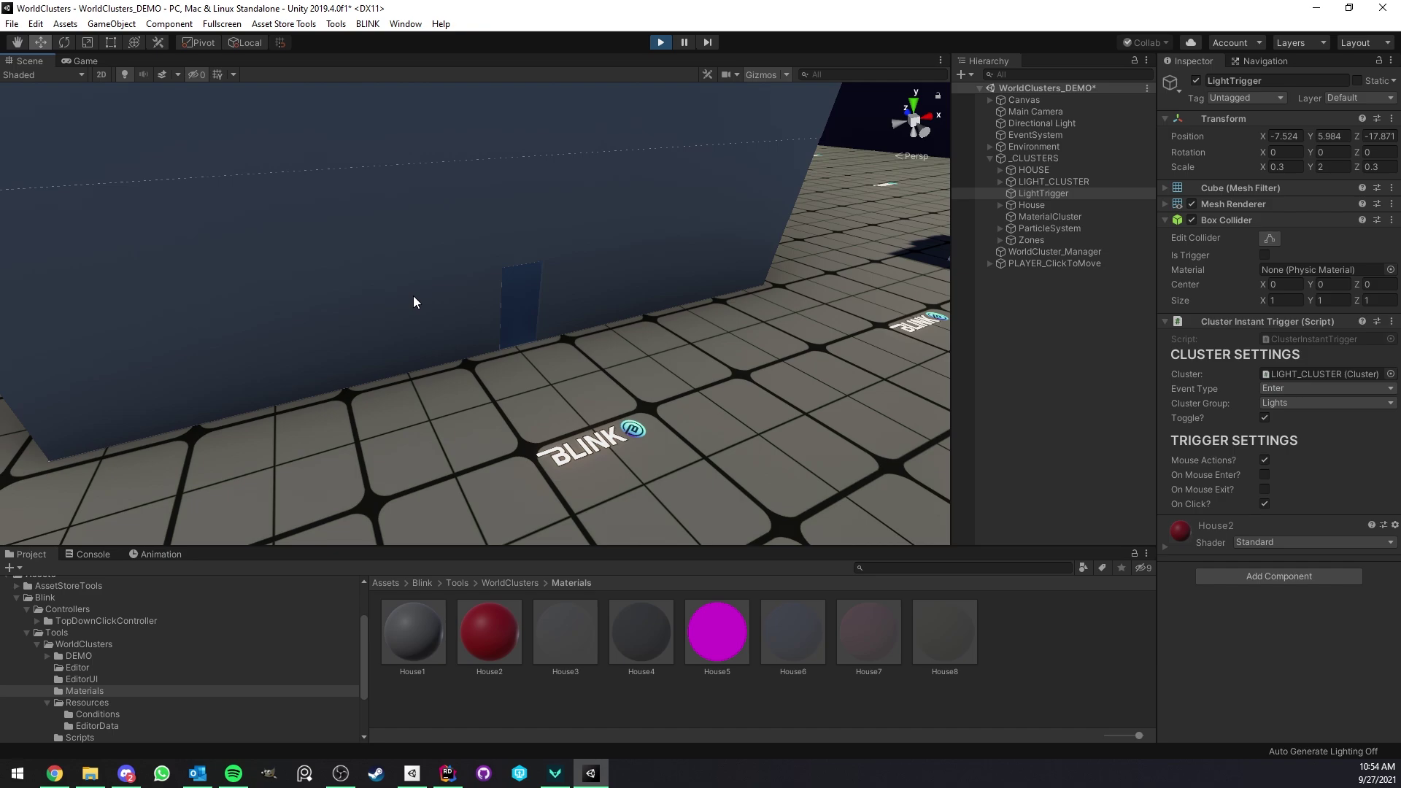
pyautogui.press('f')
pyautogui.click(86, 61)
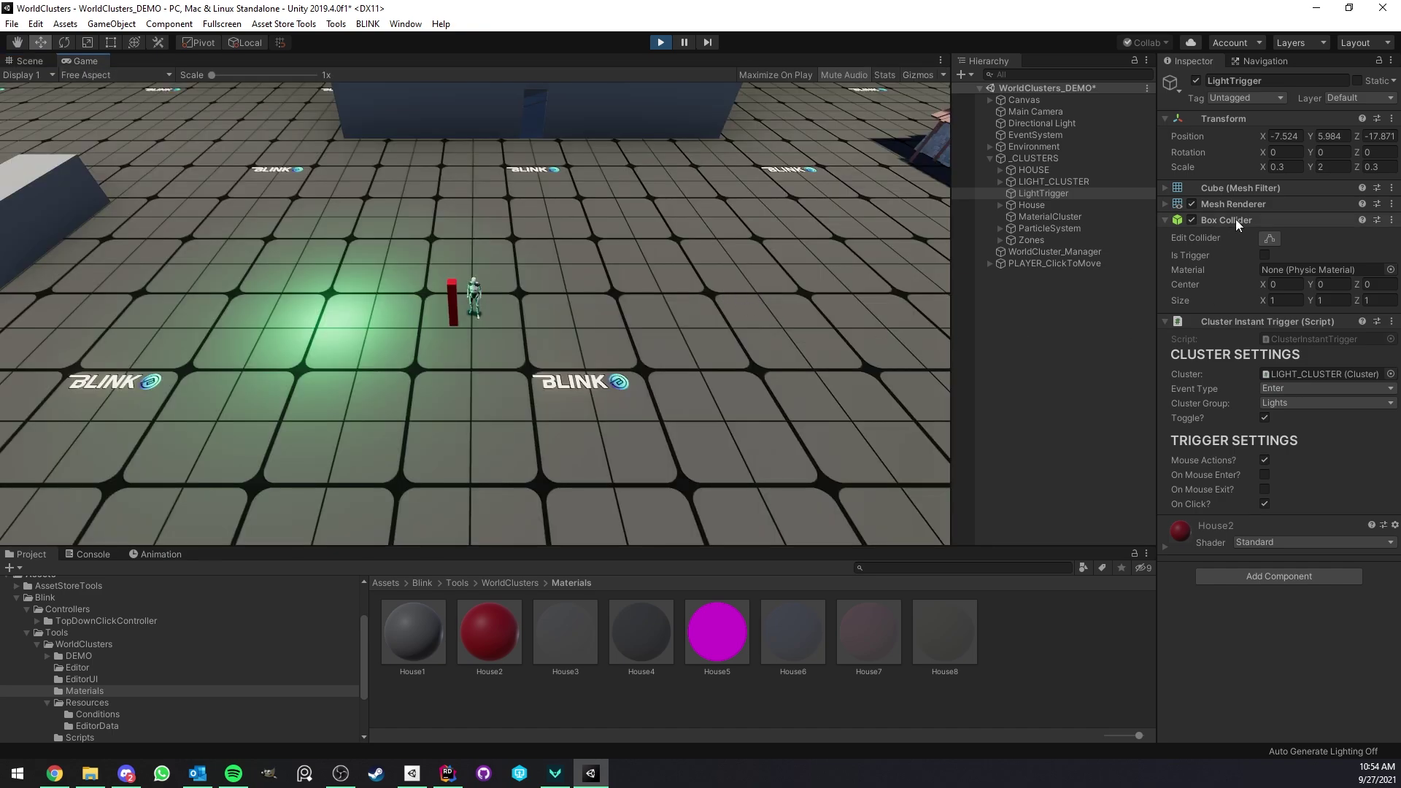
# Remove the Cluster Instant Trigger script from LightTrigger and add a fresh Cluster Instant Trigger component
pyautogui.rightClick(1242, 322)
pyautogui.click(1289, 351)
pyautogui.click(1263, 374)
pyautogui.click(1274, 454)
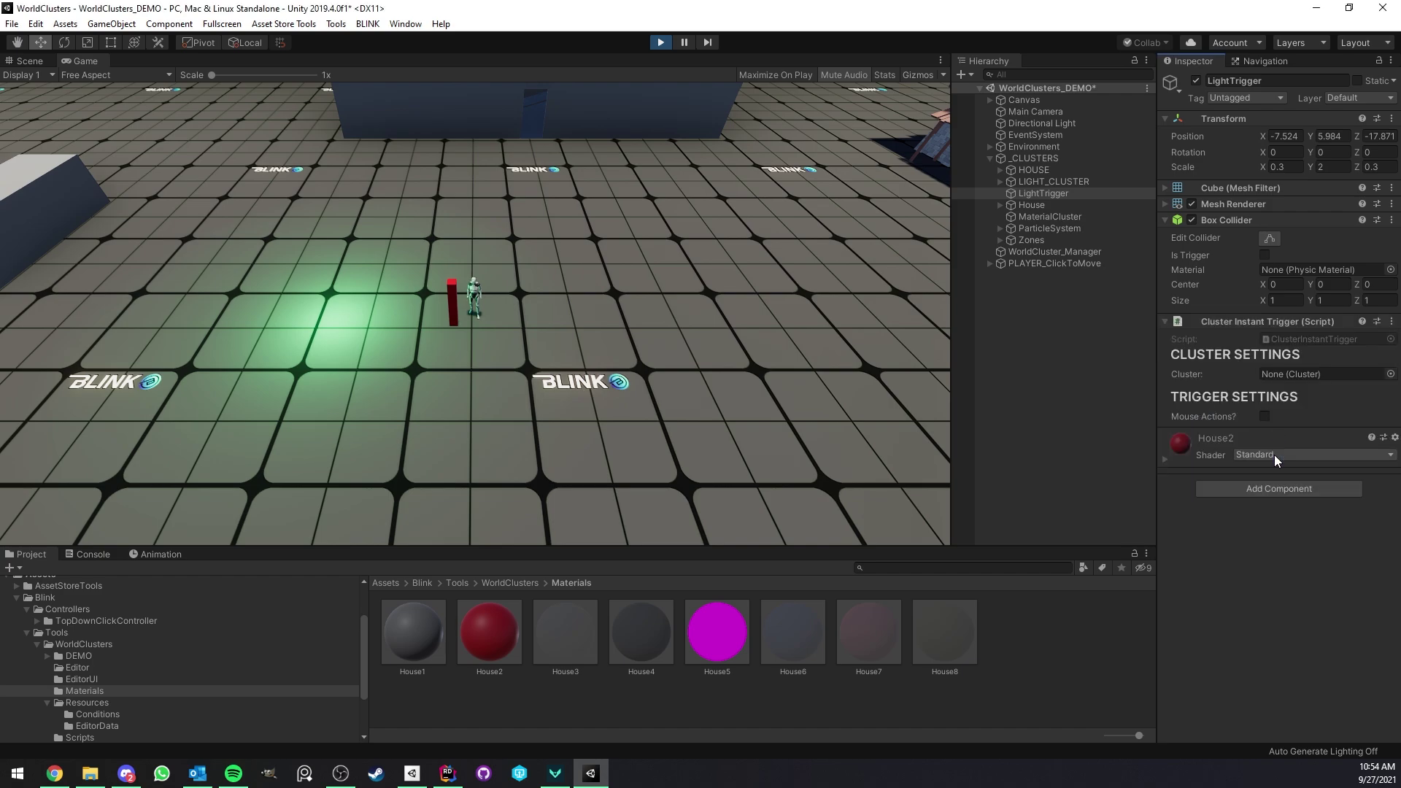
# Assign LIGHT_CLUSTER as the trigger's cluster, with event type Enter and cluster group Lights
pyautogui.moveTo(1045, 181); pyautogui.dragTo(1298, 375)
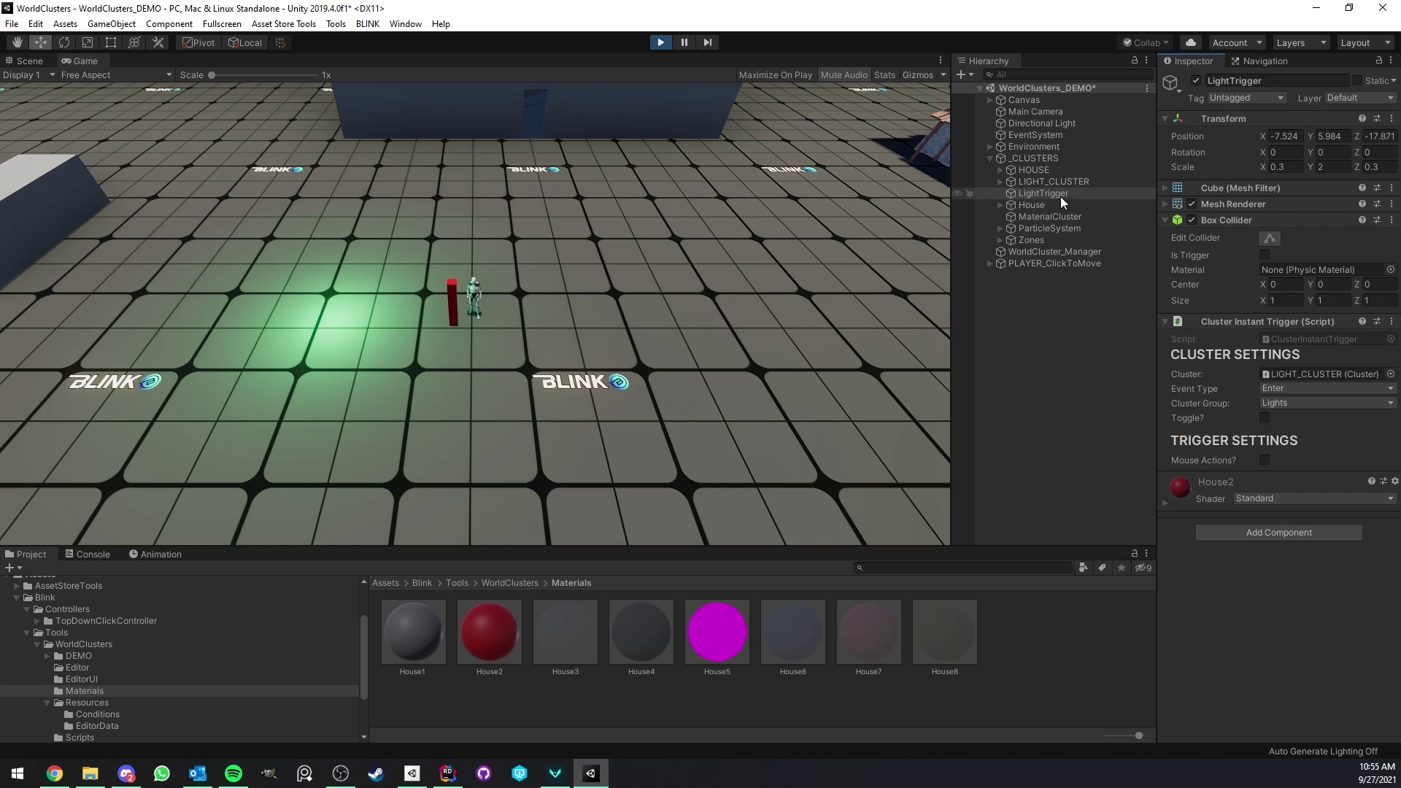
pyautogui.click(1293, 388)
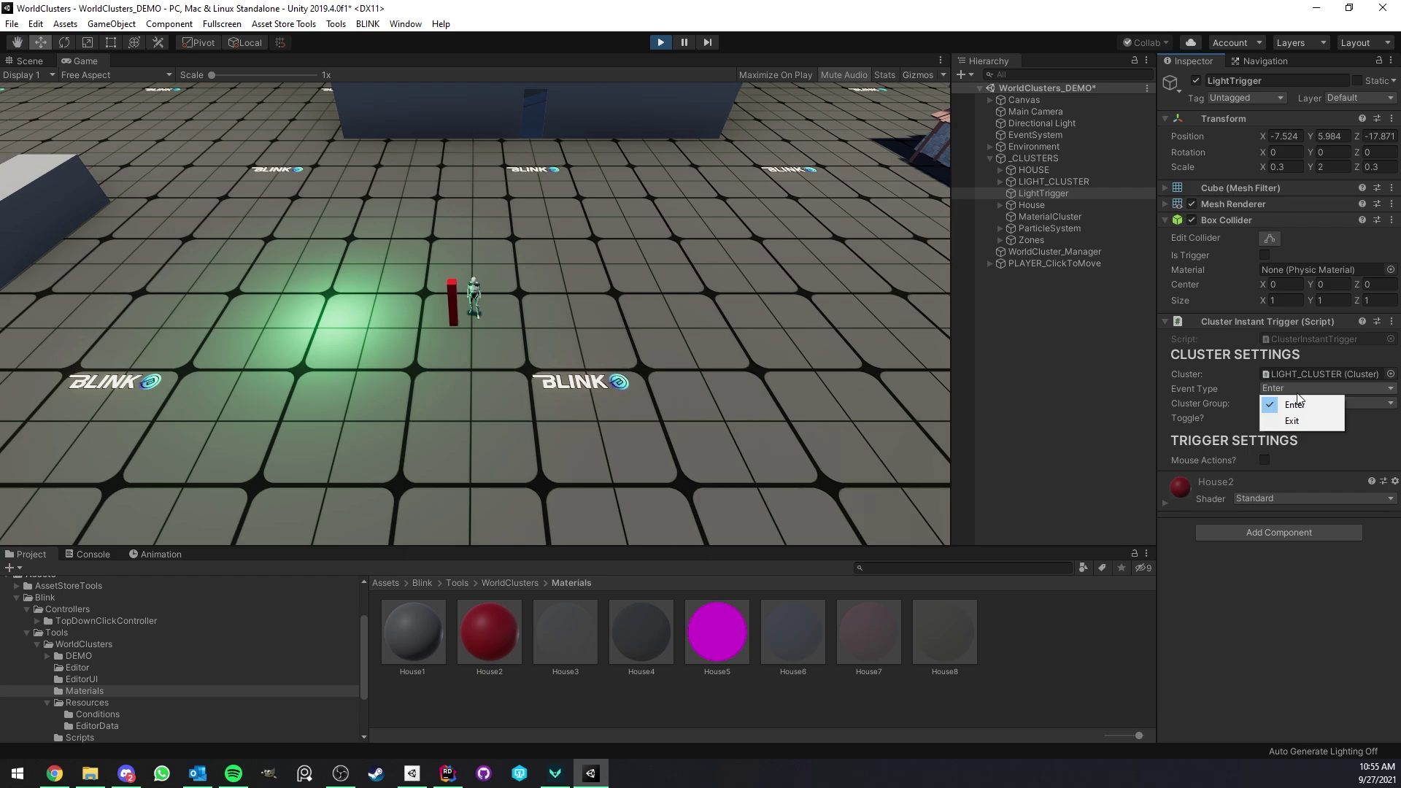
pyautogui.click(1291, 422)
pyautogui.click(1282, 386)
pyautogui.click(1293, 404)
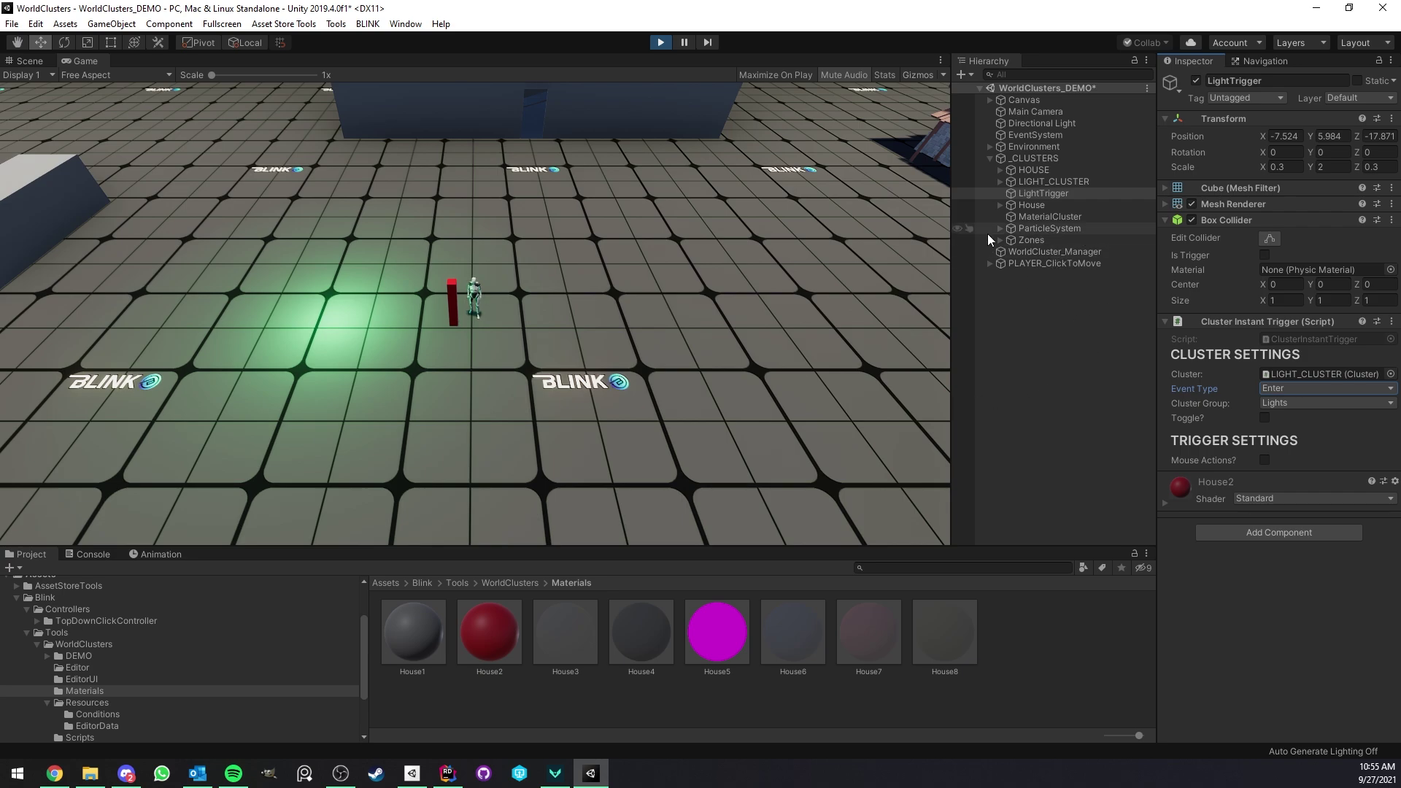
pyautogui.click(1288, 403)
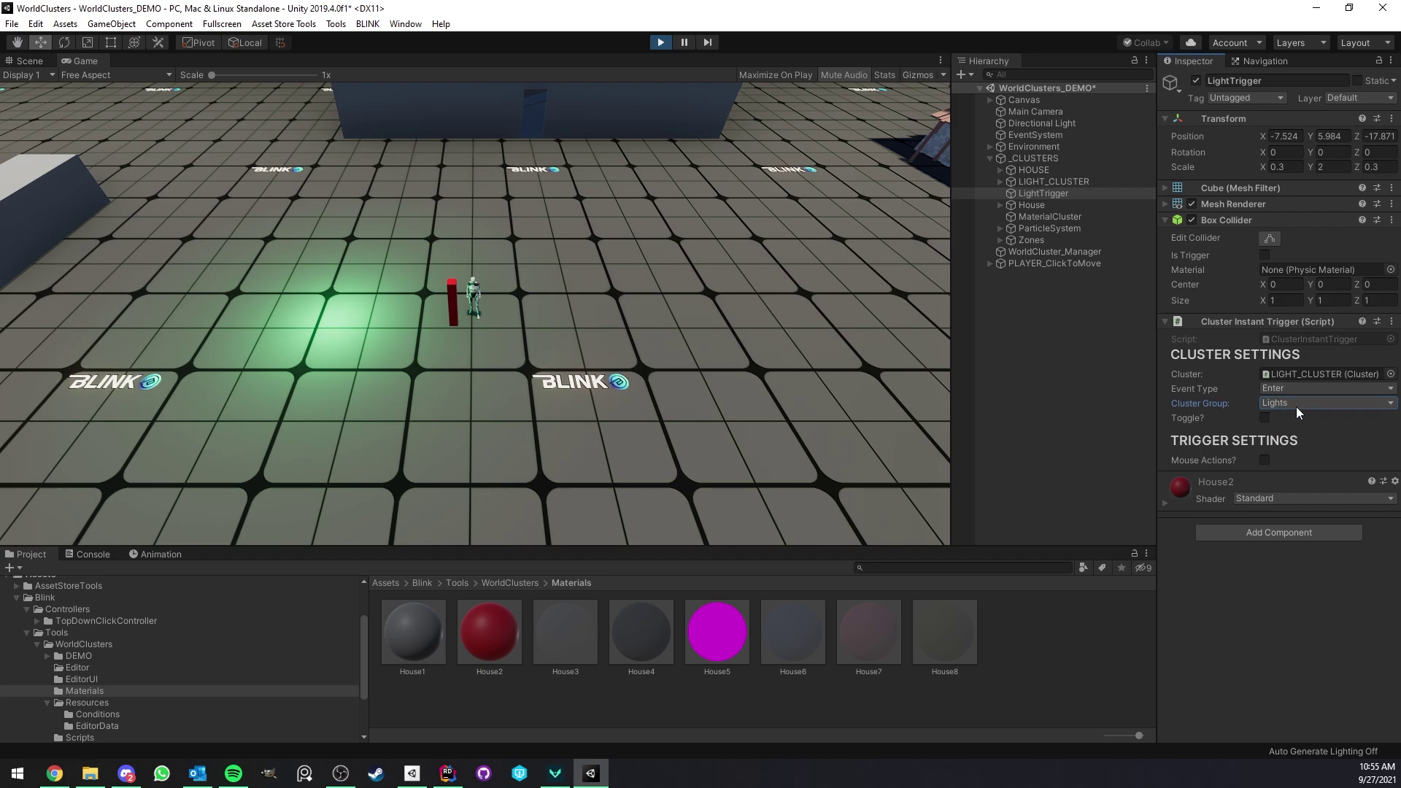
# Enable Toggle, Mouse Actions and On Click for the trigger, and test it by switching the light twice with the red pillar
pyautogui.click(1266, 417)
pyautogui.click(1264, 461)
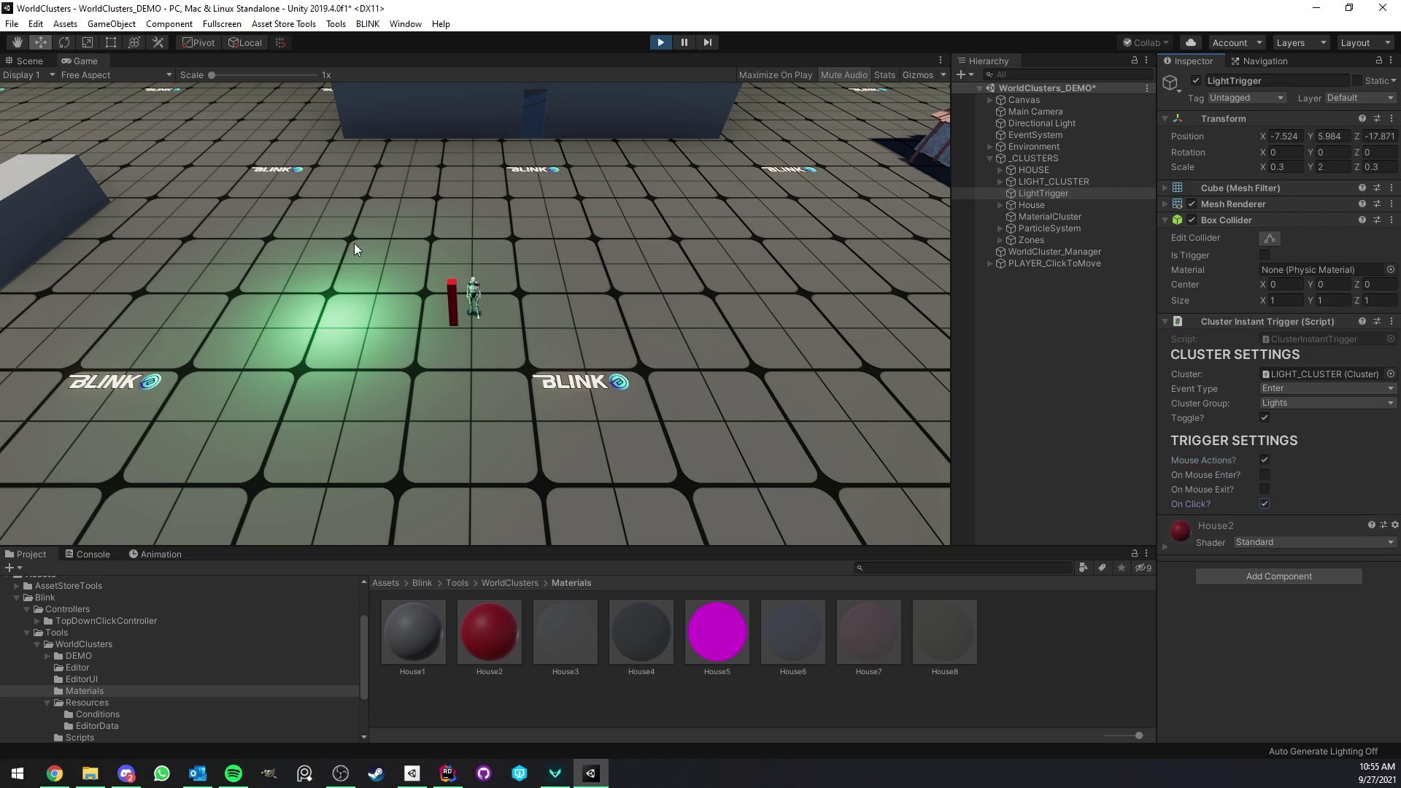
pyautogui.click(453, 297)
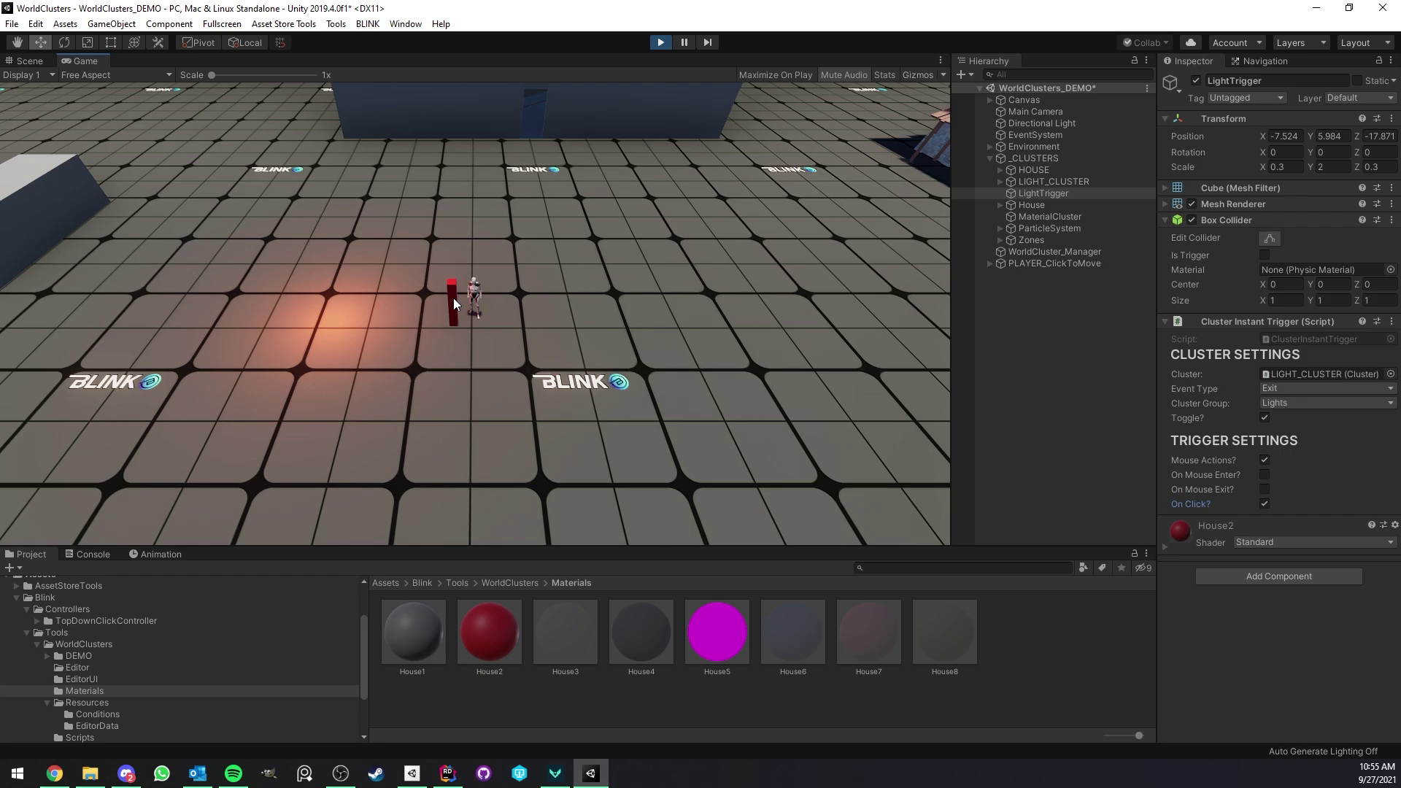
pyautogui.click(453, 298)
# Replace On Click with On Mouse Enter and On Mouse Exit, and test the red pillar with the pointer after moving the character away
pyautogui.click(1265, 504)
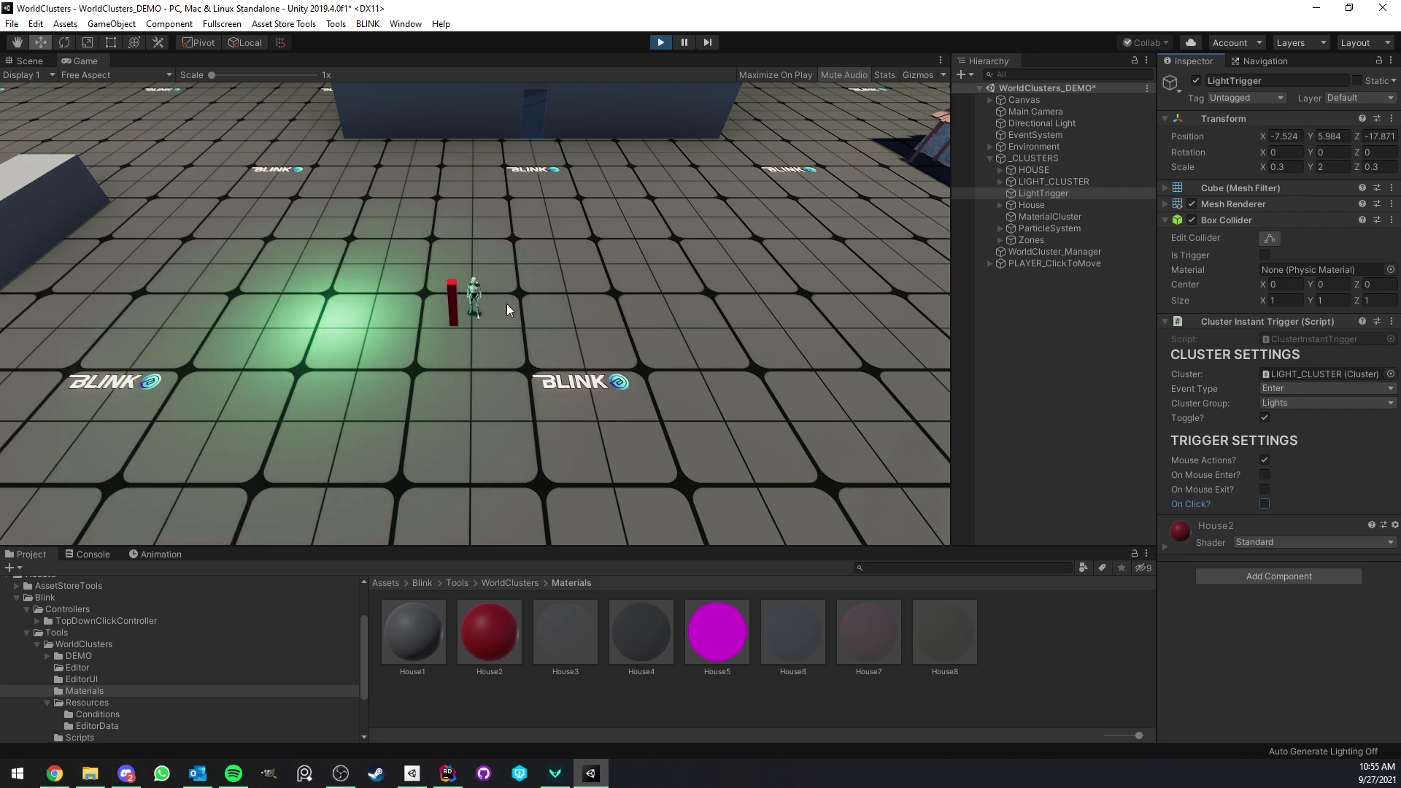
pyautogui.click(450, 291)
pyautogui.click(1265, 475)
pyautogui.click(540, 297)
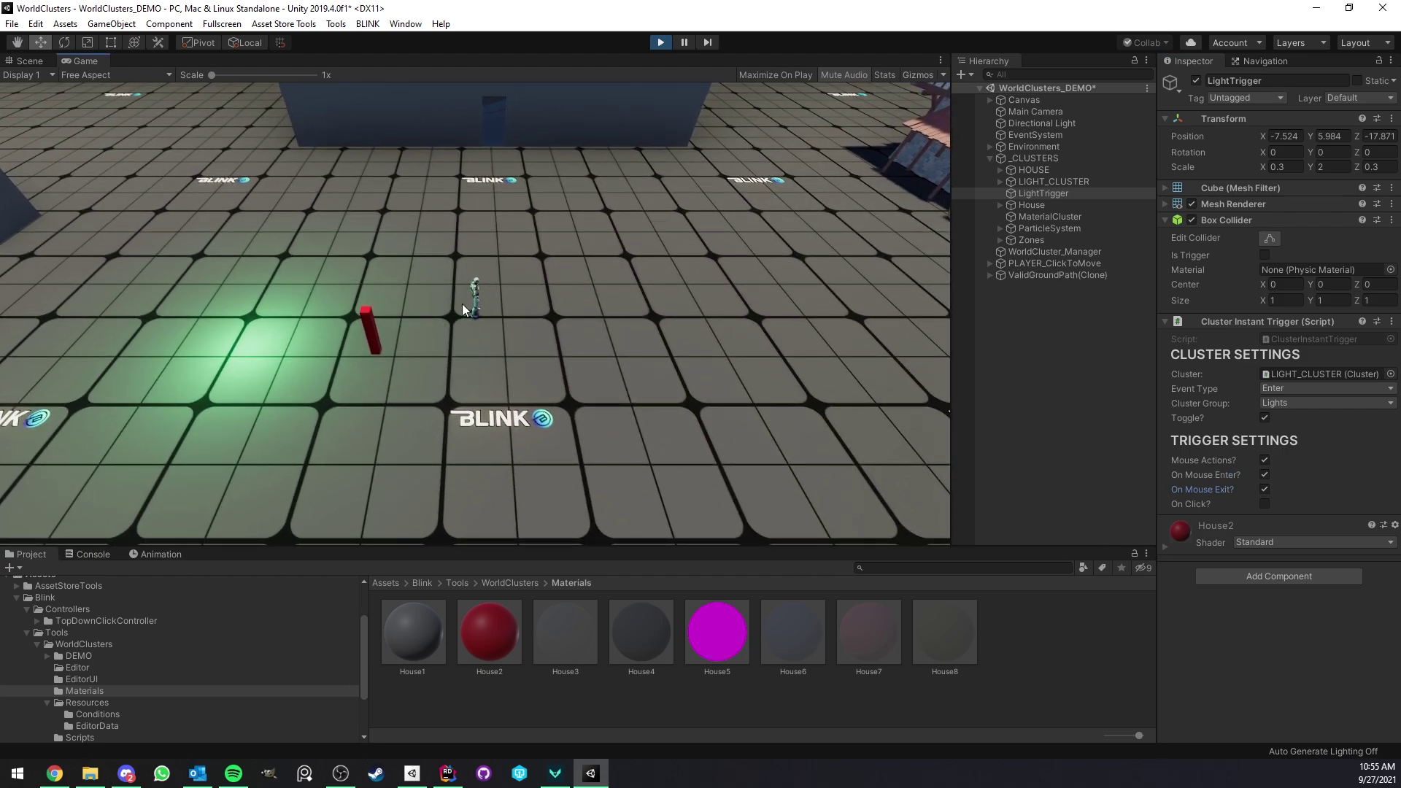
pyautogui.moveTo(369, 327)
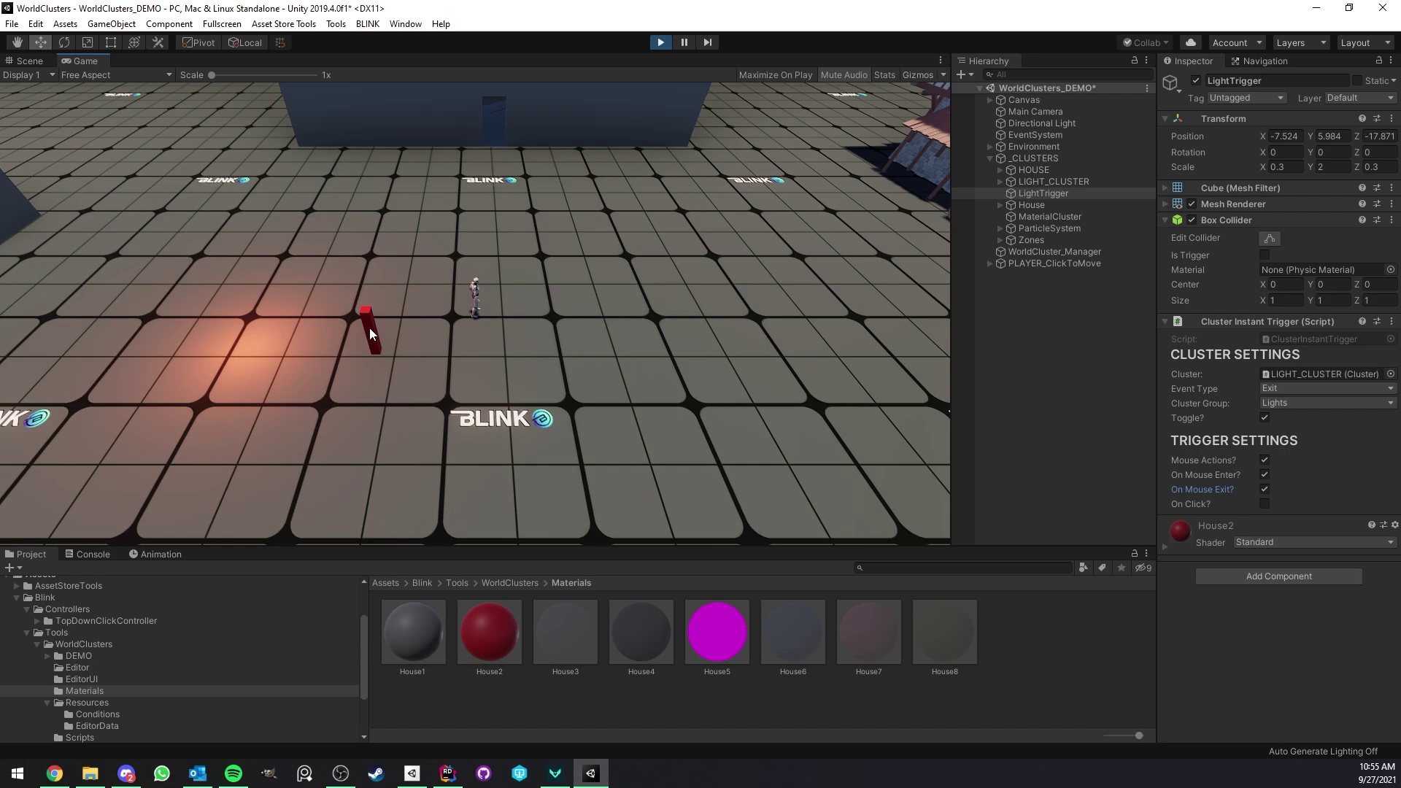
pyautogui.moveTo(439, 291)
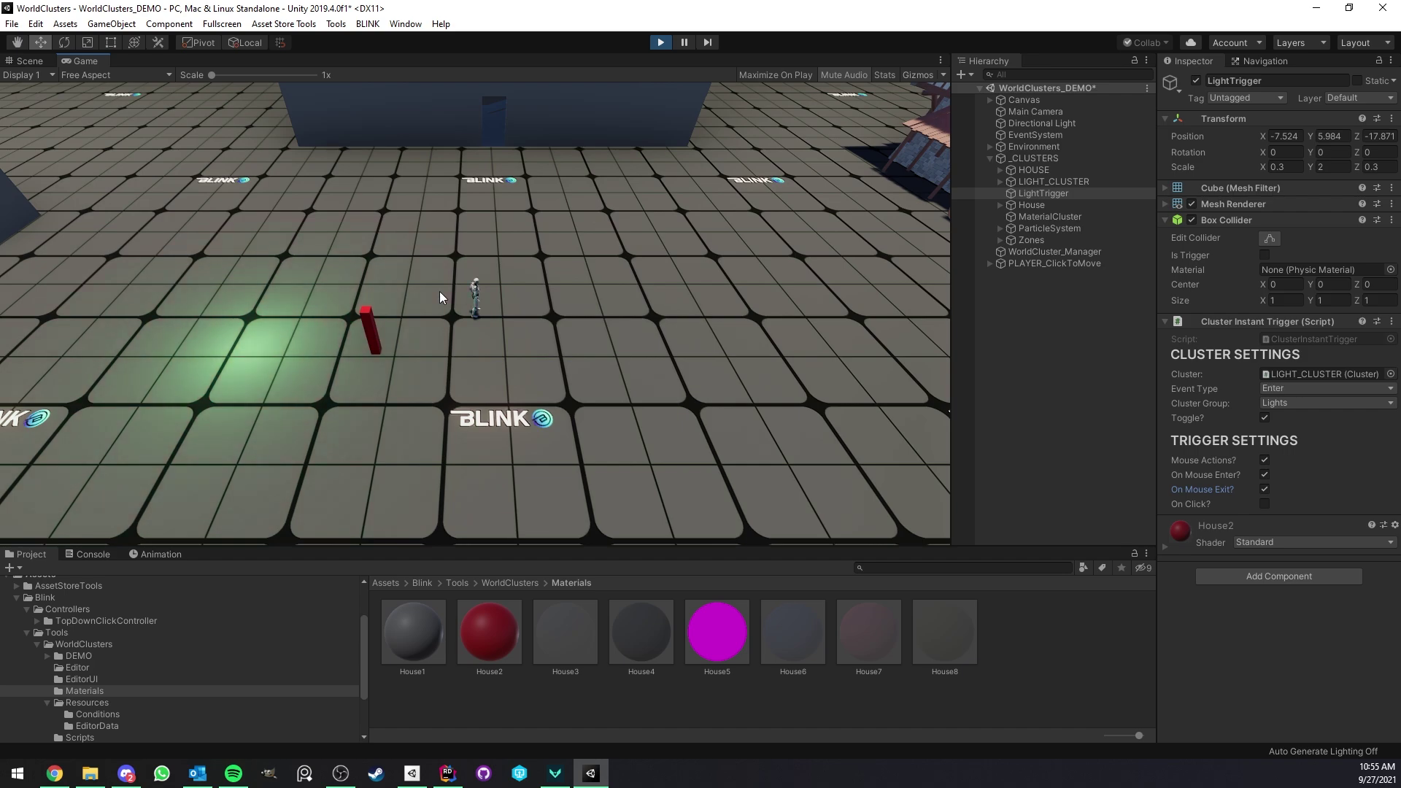
# Disable On Mouse Enter and On Mouse Exit, and deselect LightTrigger
pyautogui.click(1265, 475)
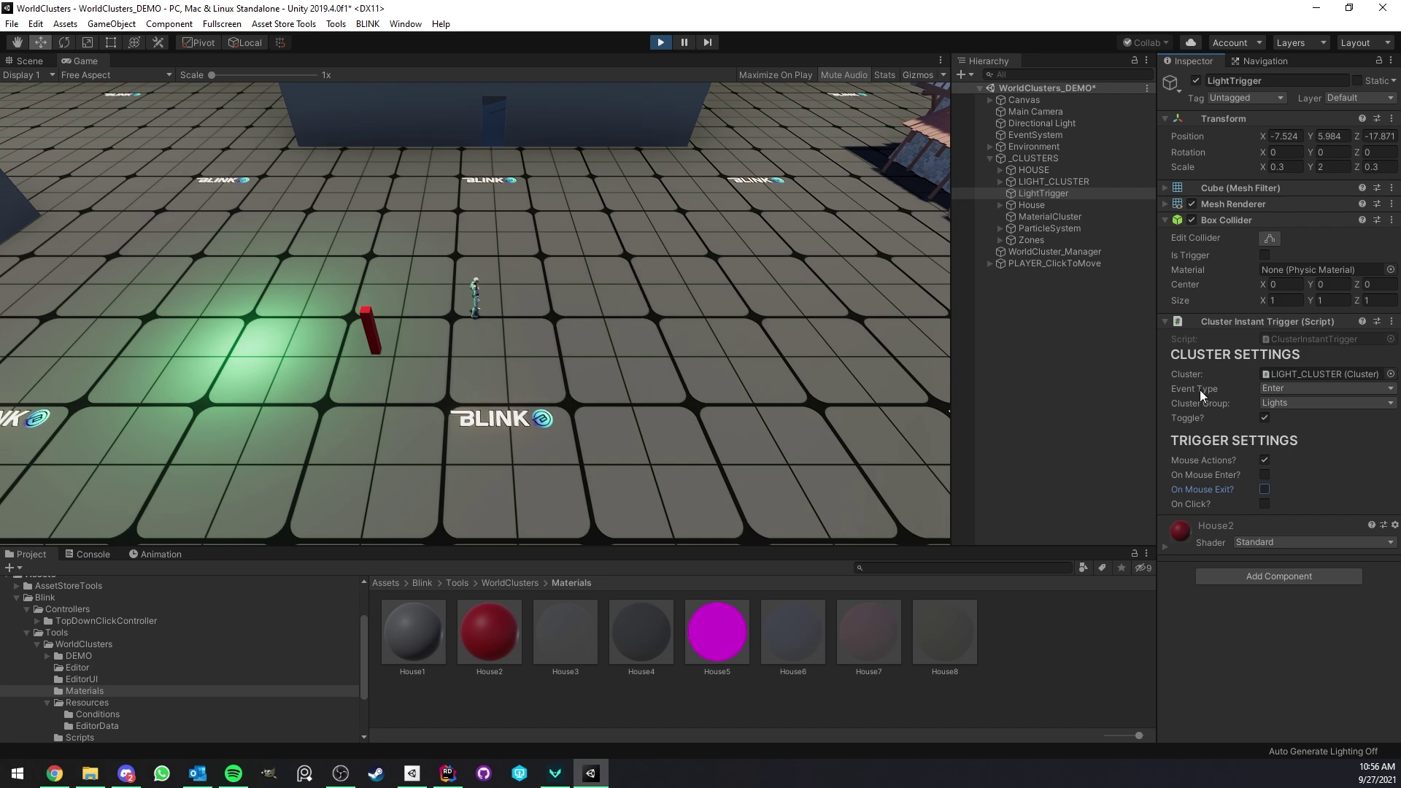
pyautogui.click(1043, 316)
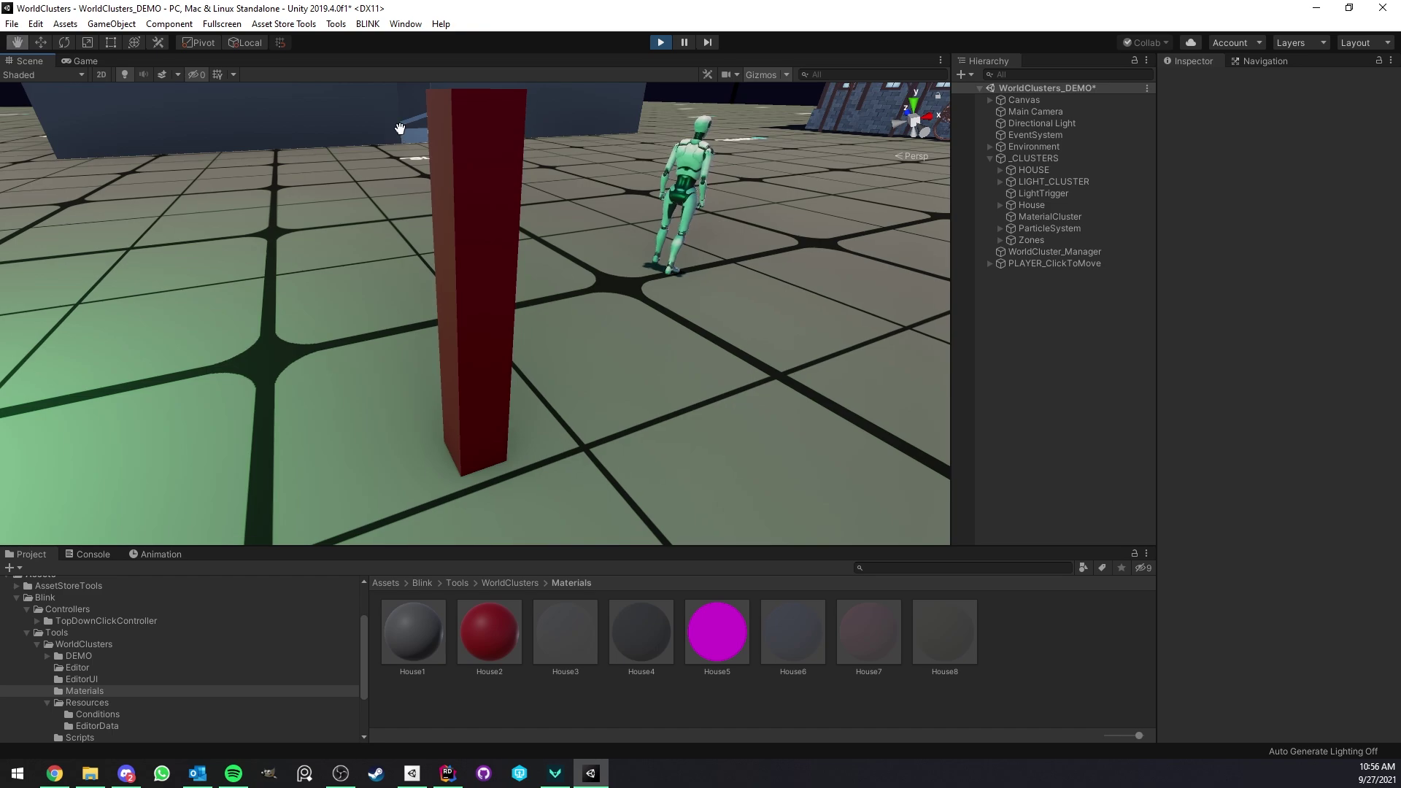
# Examine the surroundings of the light trigger, character and house in the Scene view, and return to the Game view
pyautogui.click(29, 61)
pyautogui.scroll(3, 452, 250)
pyautogui.scroll(-3, 445, 274)
pyautogui.moveTo(544, 365); pyautogui.dragTo(518, 280, button='middle')
pyautogui.scroll(-3, 518, 280)
pyautogui.moveTo(518, 281); pyautogui.dragTo(485, 318, button='right')
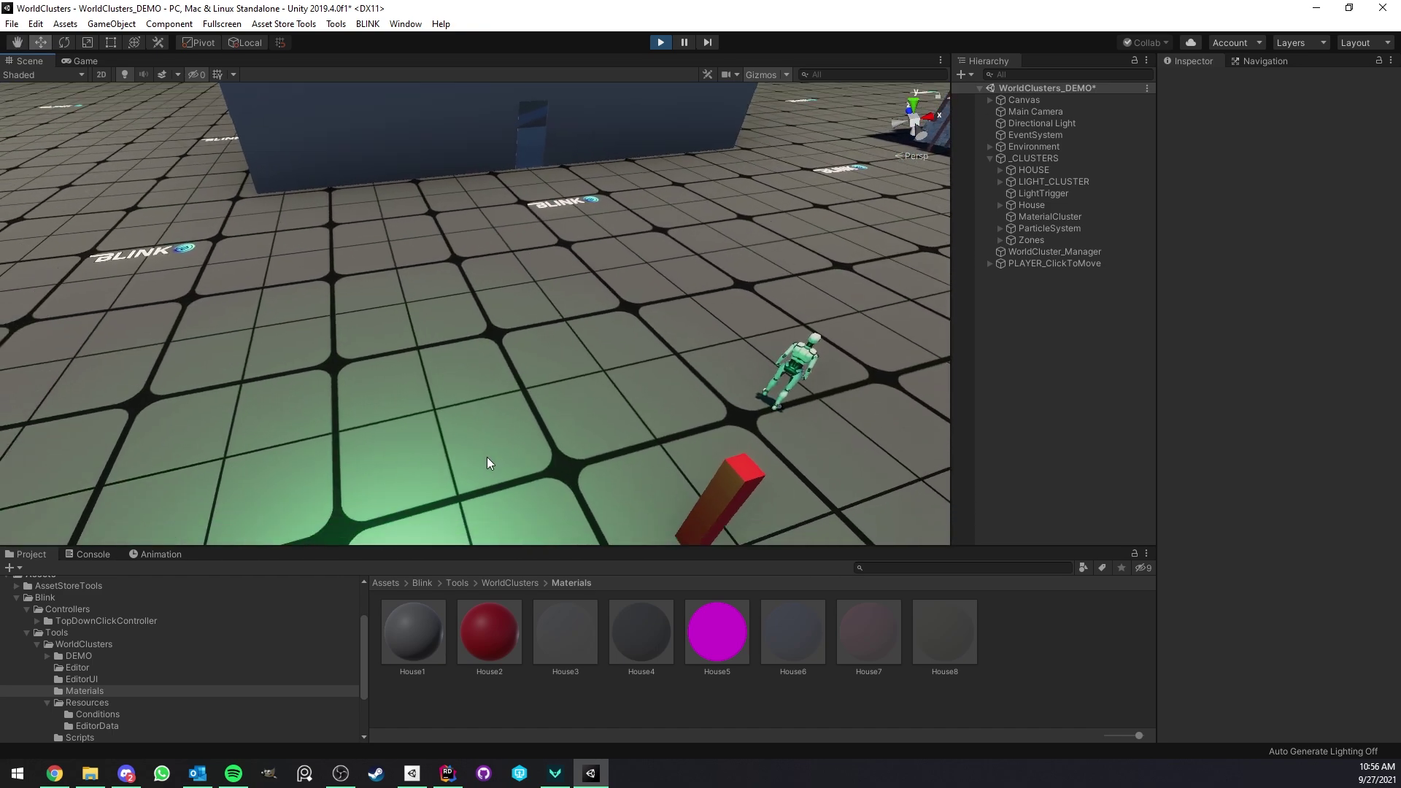
pyautogui.scroll(-3, 485, 458)
pyautogui.moveTo(861, 359); pyautogui.dragTo(567, 336, button='middle')
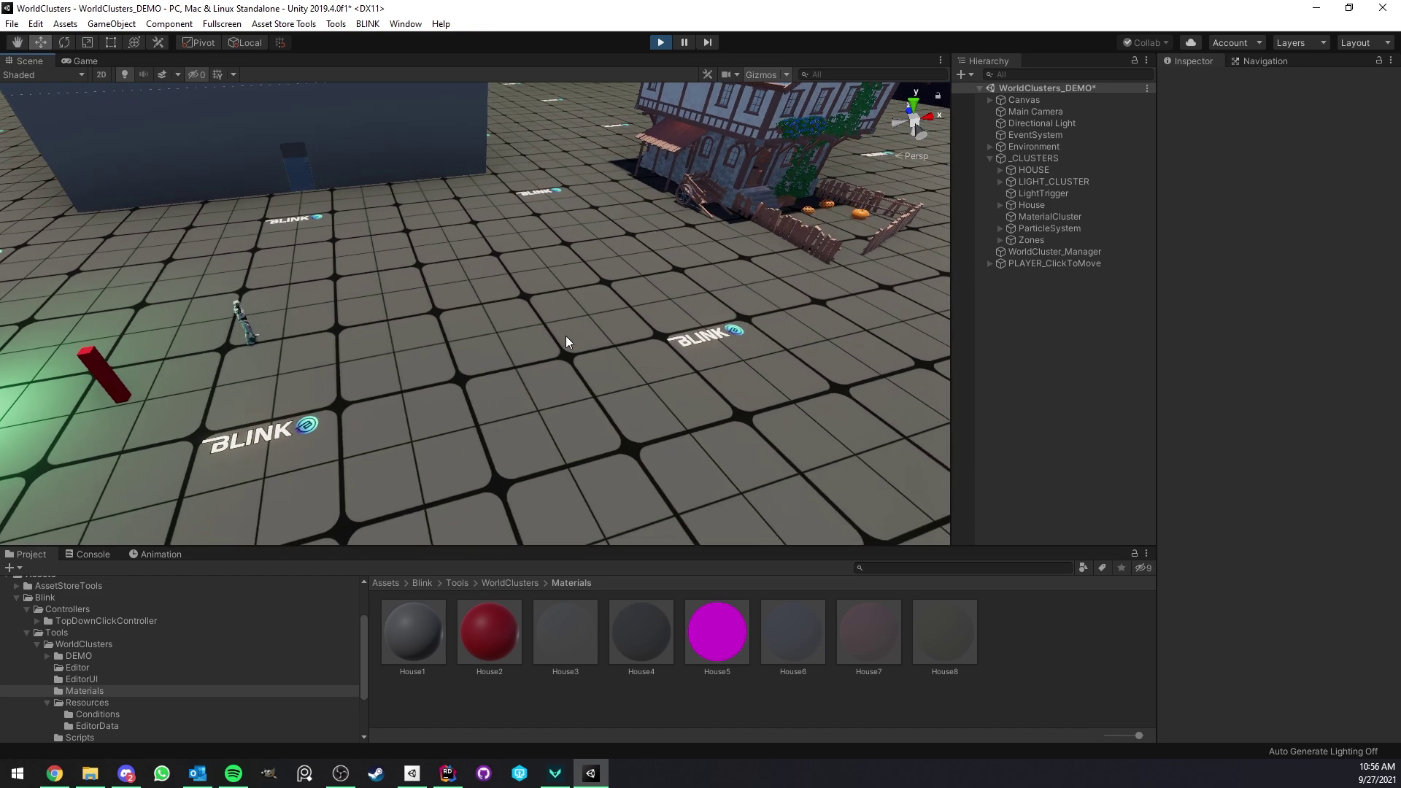
pyautogui.click(85, 62)
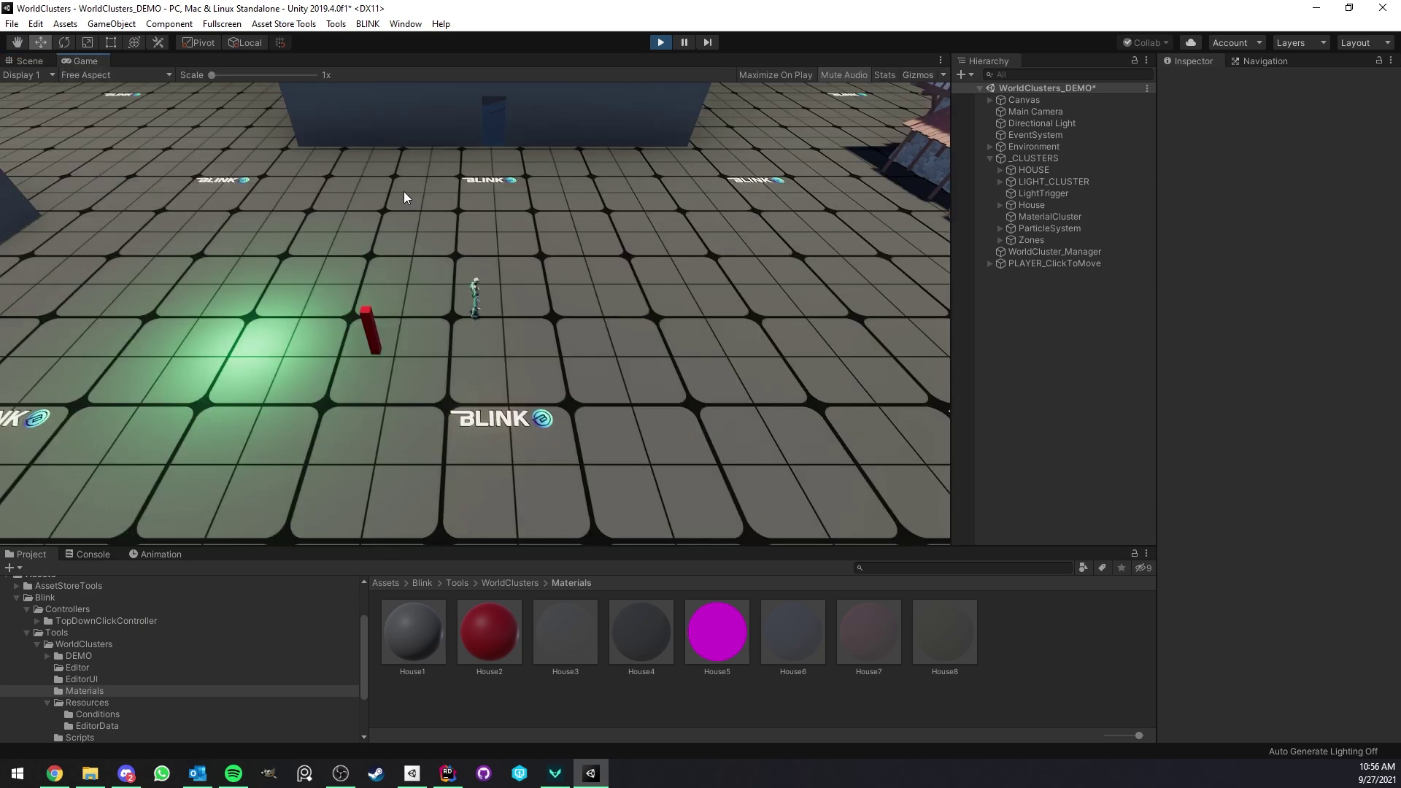